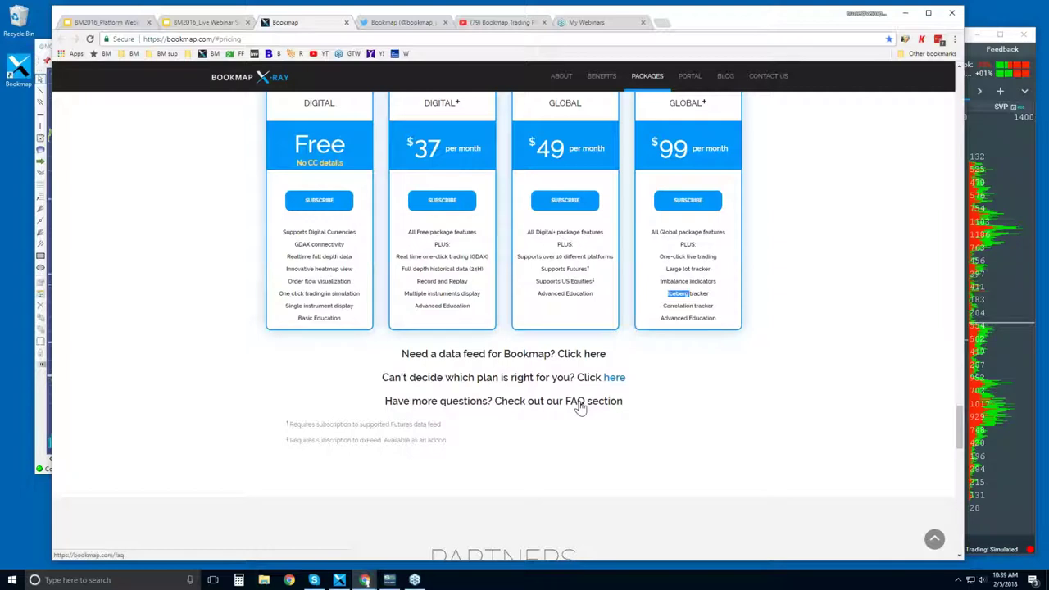
Step: Open the FAQ section in a separate tab, look through its list of questions, and close it
{"action": "right_click", "coordinate": [581, 405]}
{"action": "left_click", "coordinate": [623, 410]}
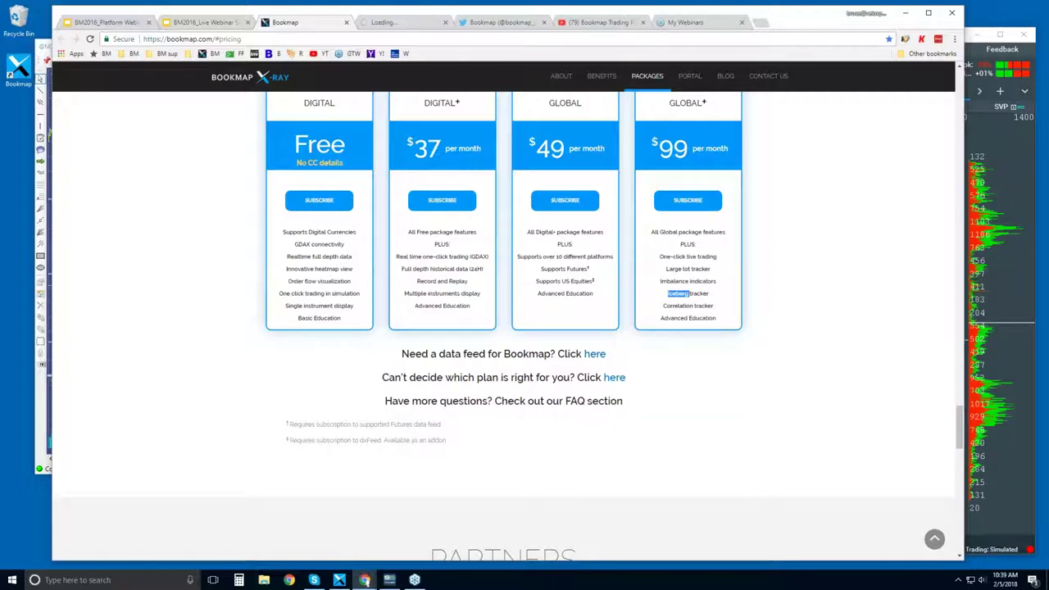
{"action": "left_click", "coordinate": [398, 23]}
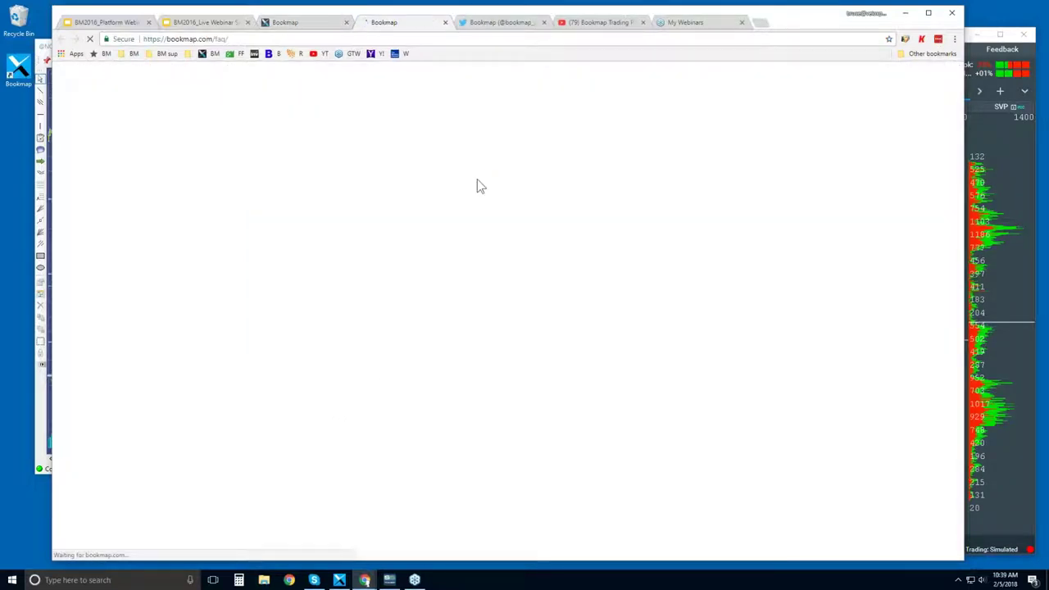
{"action": "scroll", "coordinate": [451, 196], "scroll_direction": "down", "scroll_amount": 5}
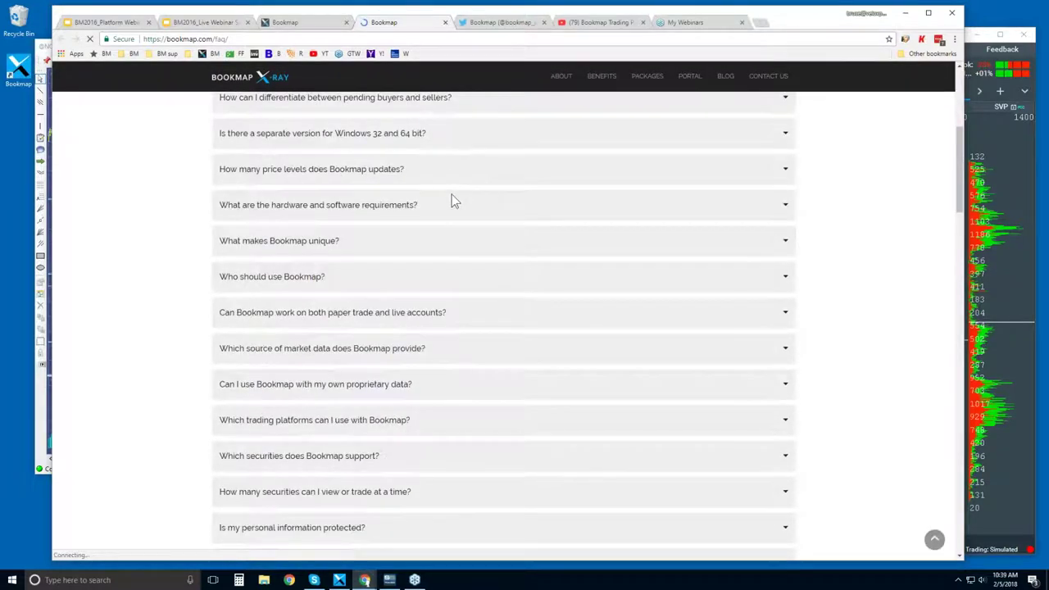
{"action": "scroll", "coordinate": [452, 197], "scroll_direction": "down", "scroll_amount": 3}
{"action": "scroll", "coordinate": [452, 199], "scroll_direction": "up", "scroll_amount": 7}
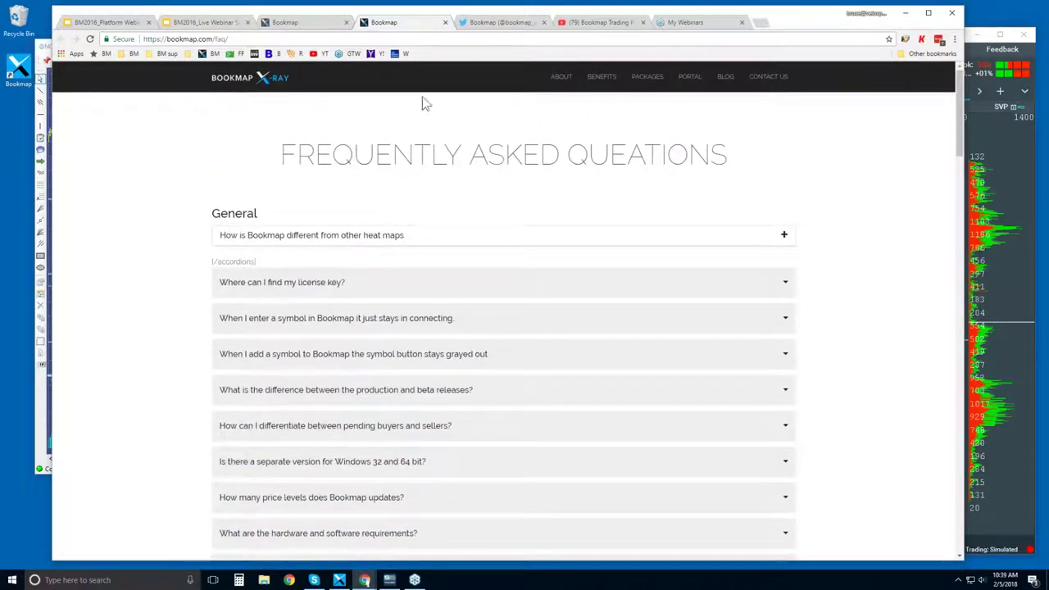
{"action": "left_click", "coordinate": [446, 23]}
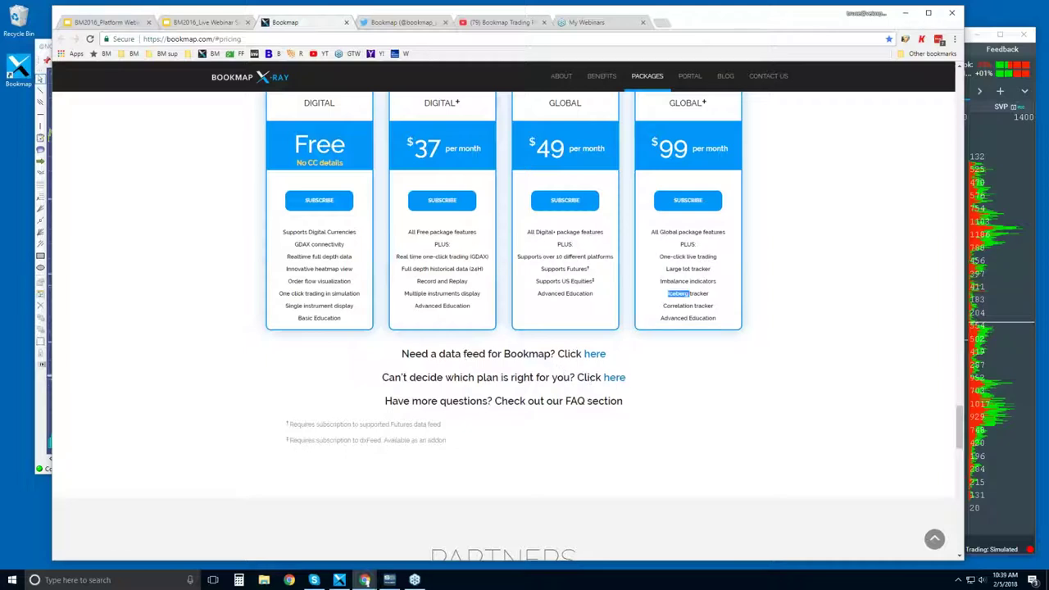
Step: Open the plan comparison page and review the features of the Digital, Digital+, Global and Global+ versions
{"action": "left_click", "coordinate": [614, 378]}
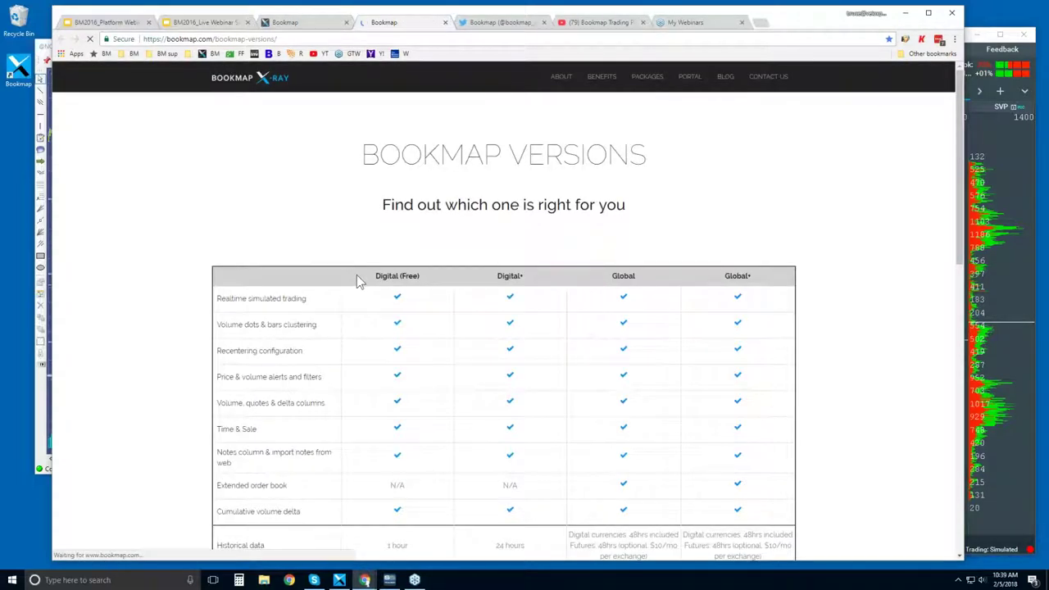
{"action": "scroll", "coordinate": [370, 273], "scroll_direction": "down", "scroll_amount": 8}
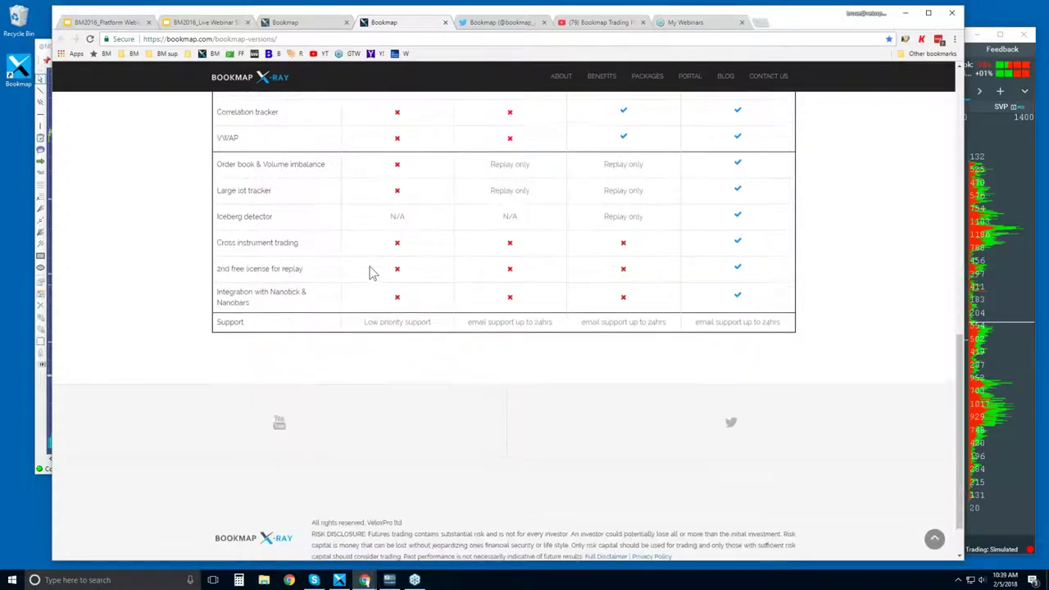
{"action": "scroll", "coordinate": [370, 273], "scroll_direction": "up", "scroll_amount": 2}
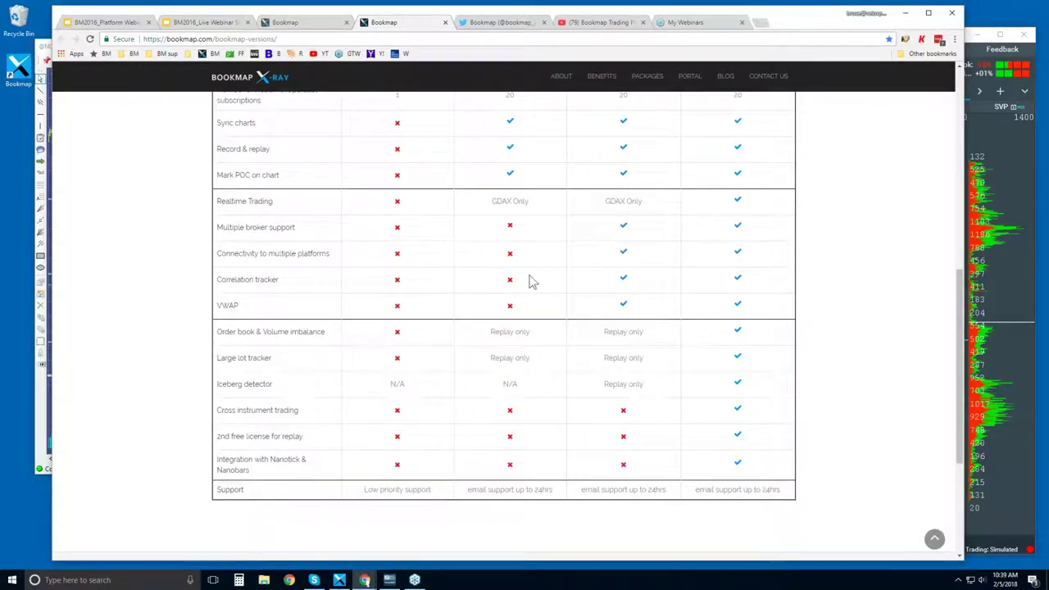
{"action": "scroll", "coordinate": [698, 283], "scroll_direction": "up", "scroll_amount": 3}
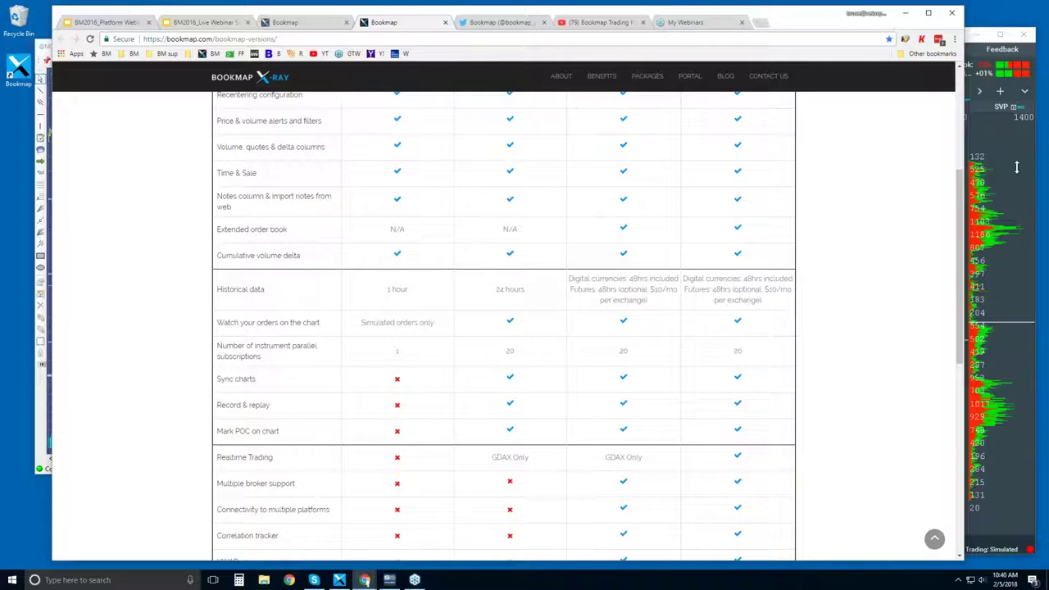
{"action": "scroll", "coordinate": [961, 263], "scroll_direction": "up", "scroll_amount": 3}
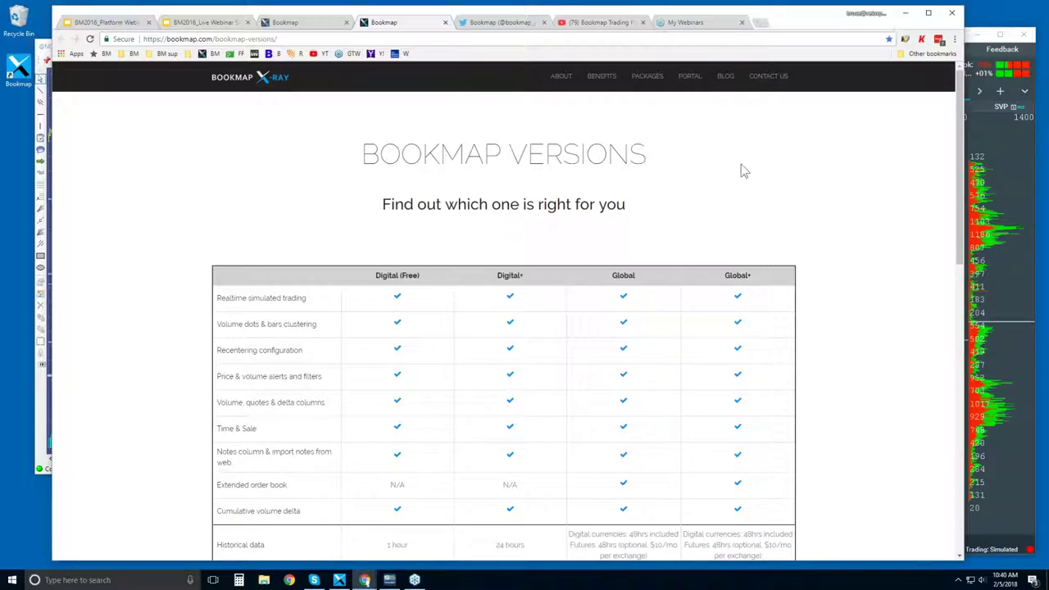
Step: View Bookmap's Twitter profile and browse its recent tweets
{"action": "left_click", "coordinate": [508, 25]}
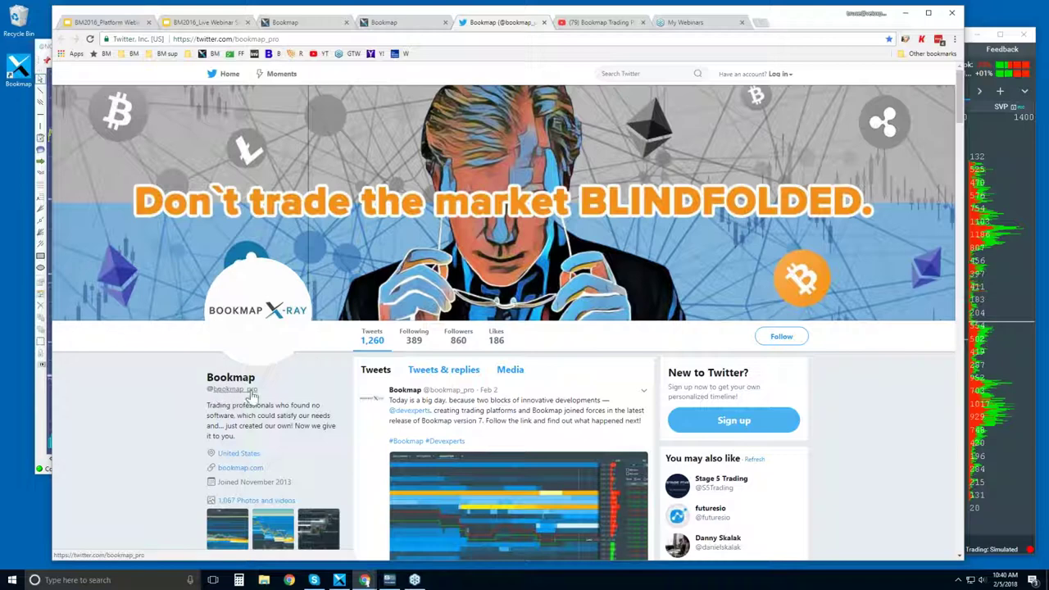
{"action": "scroll", "coordinate": [253, 396], "scroll_direction": "down", "scroll_amount": 6}
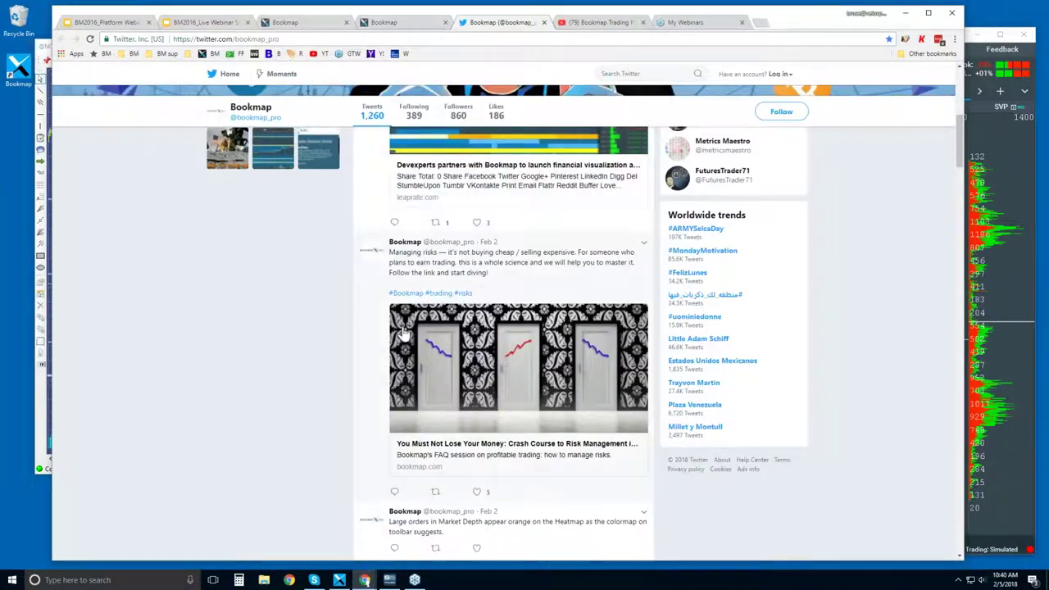
{"action": "scroll", "coordinate": [413, 345], "scroll_direction": "up", "scroll_amount": 6}
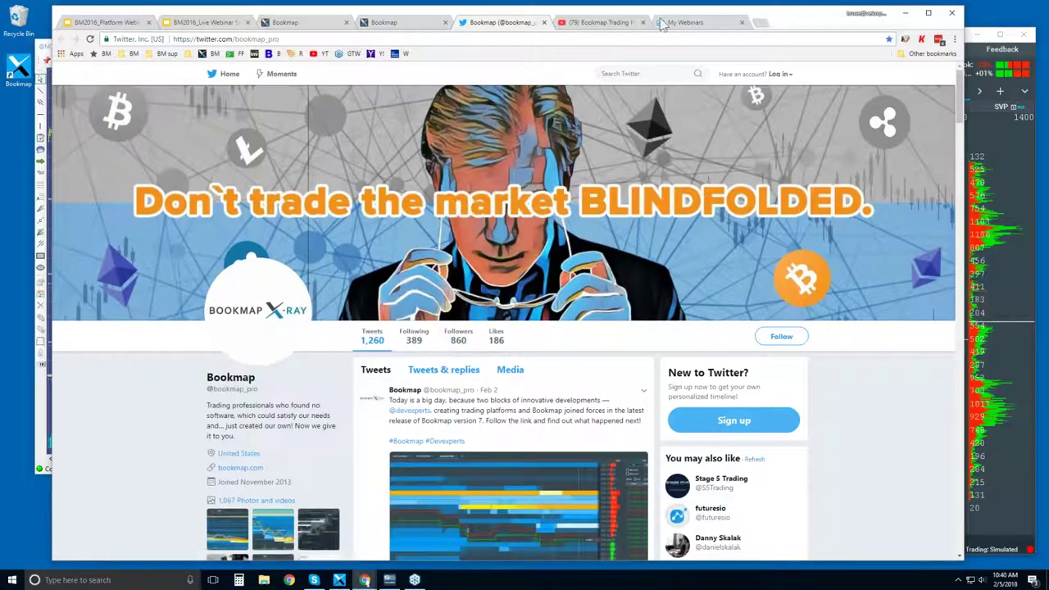
Step: View the Bookmap Trading Platform YouTube channel and browse its intro, features and order flow video sections
{"action": "left_click", "coordinate": [612, 24]}
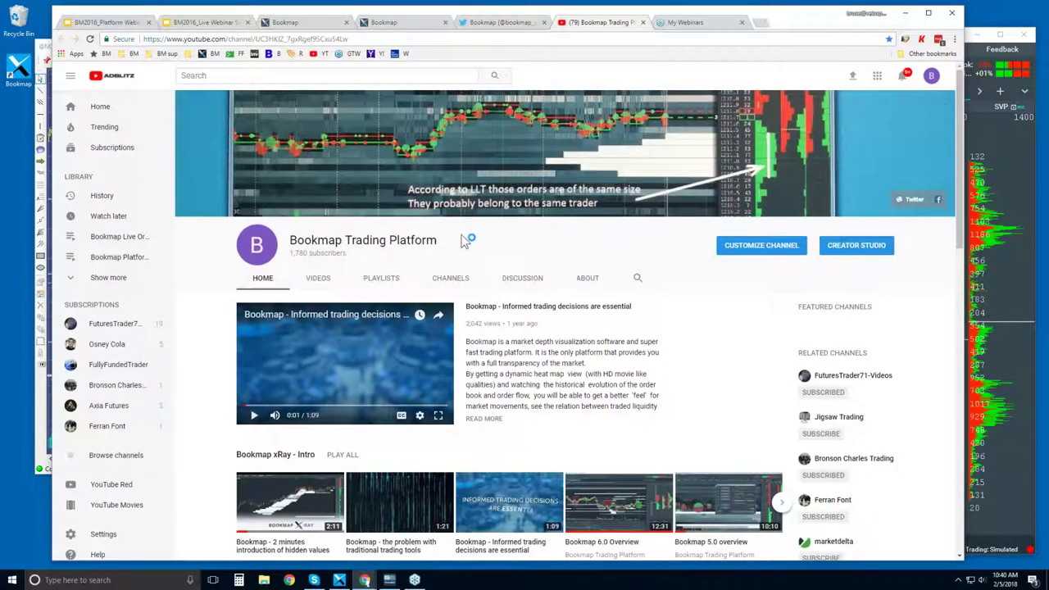
{"action": "scroll", "coordinate": [460, 232], "scroll_direction": "down", "scroll_amount": 2}
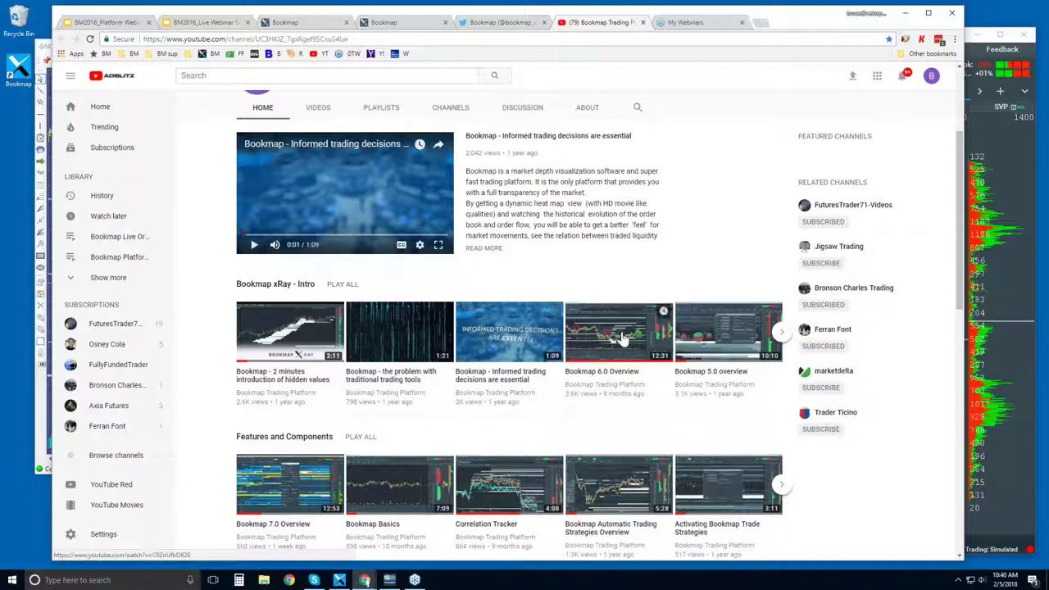
{"action": "scroll", "coordinate": [574, 249], "scroll_direction": "down", "scroll_amount": 2}
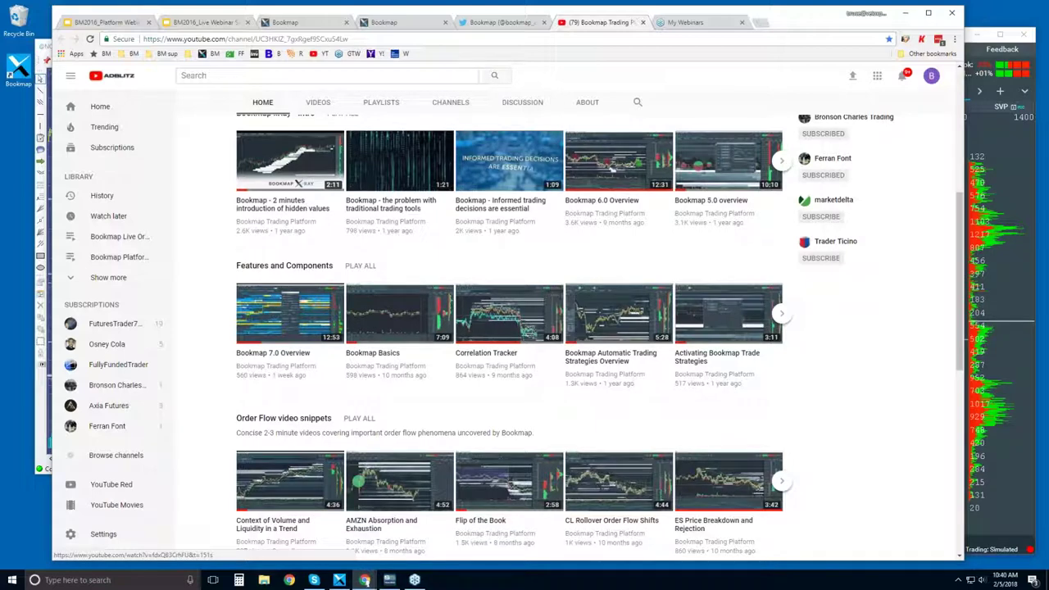
{"action": "scroll", "coordinate": [385, 357], "scroll_direction": "down", "scroll_amount": 1}
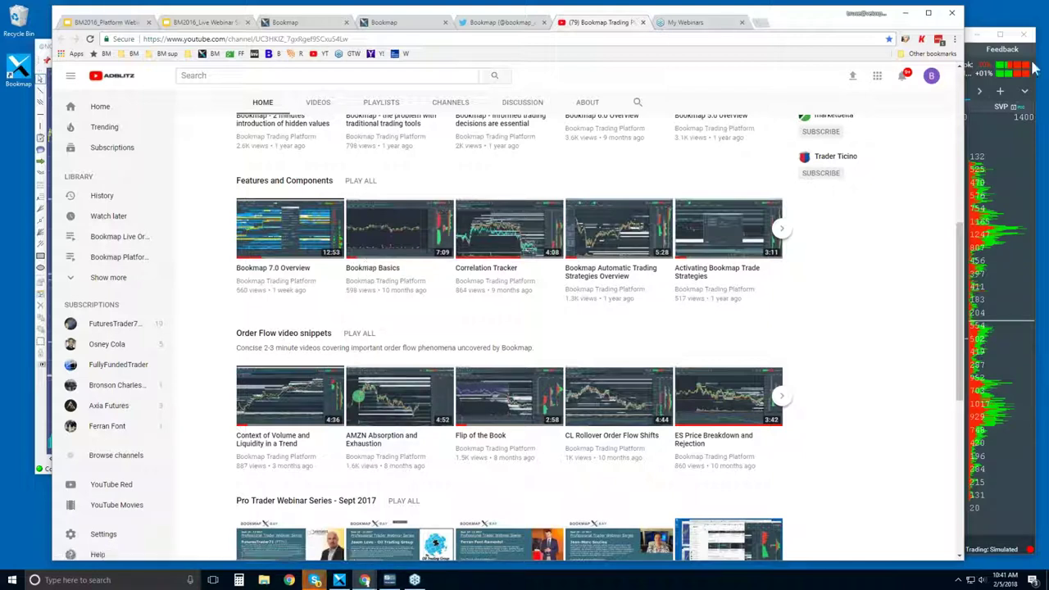
Step: Switch from the browser to a maximized Bookmap window and display the BTC_USD@GDAX chart
{"action": "left_click", "coordinate": [905, 13]}
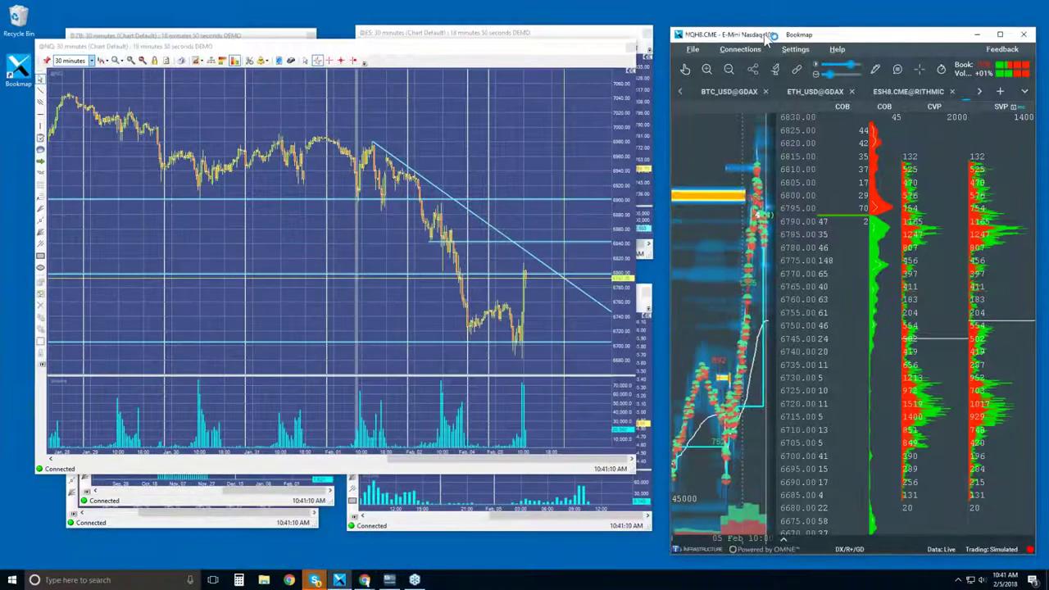
{"action": "double_click", "coordinate": [764, 34]}
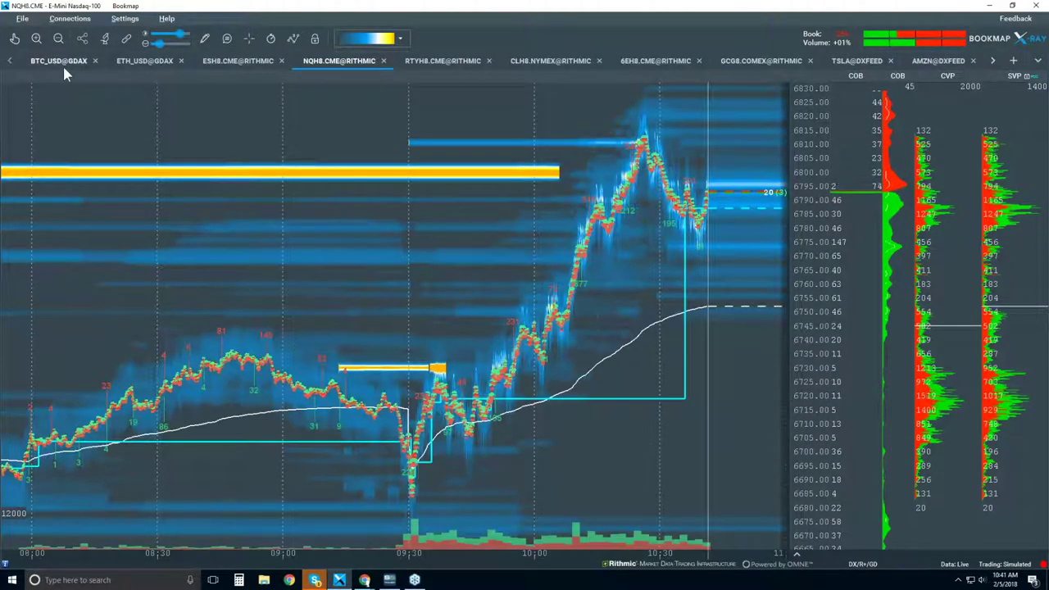
{"action": "left_click", "coordinate": [59, 61]}
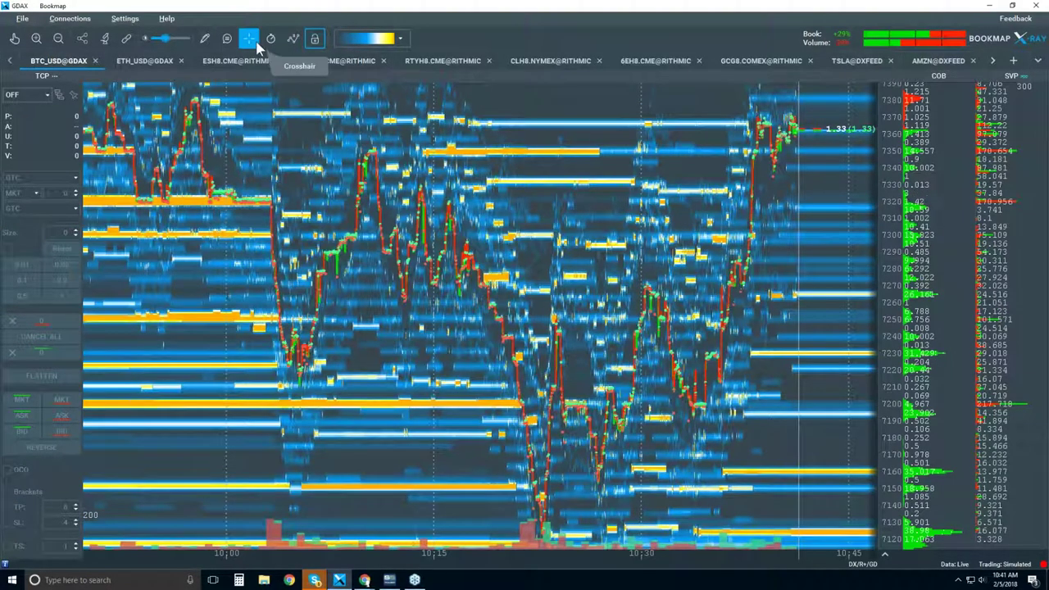
Step: Turn off the crosshair and hide the trading control panel on the BTC_USD@GDAX chart
{"action": "left_click", "coordinate": [248, 38]}
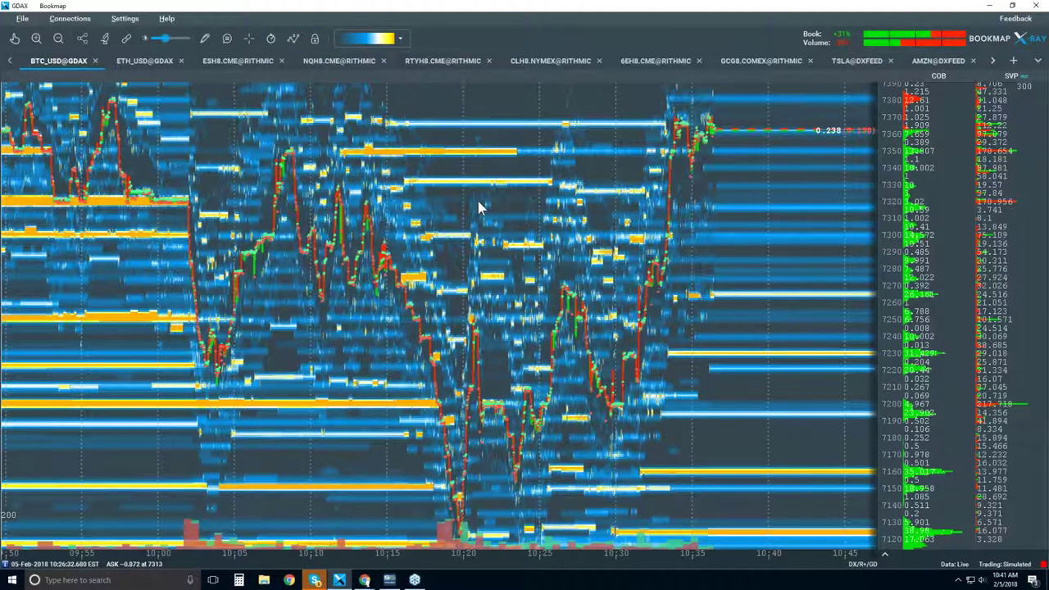
{"action": "scroll", "coordinate": [479, 203], "scroll_direction": "up", "scroll_amount": 1}
{"action": "scroll", "coordinate": [479, 207], "scroll_direction": "down", "scroll_amount": 2}
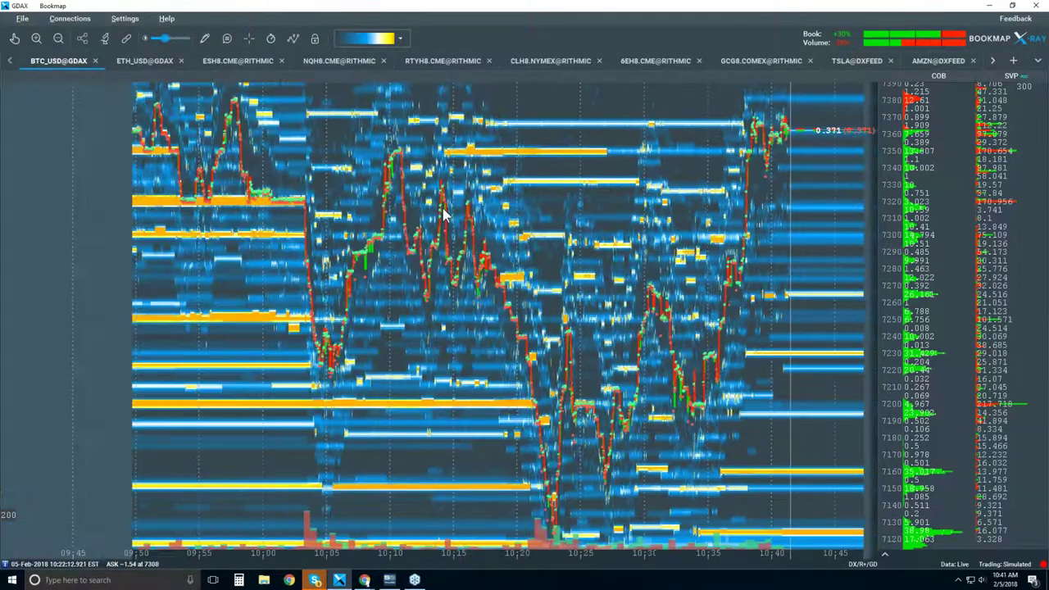
Step: Review the connectivity configuration for the Cedro Crystal and GDAX connections, then close it without changes
{"action": "left_click", "coordinate": [70, 19]}
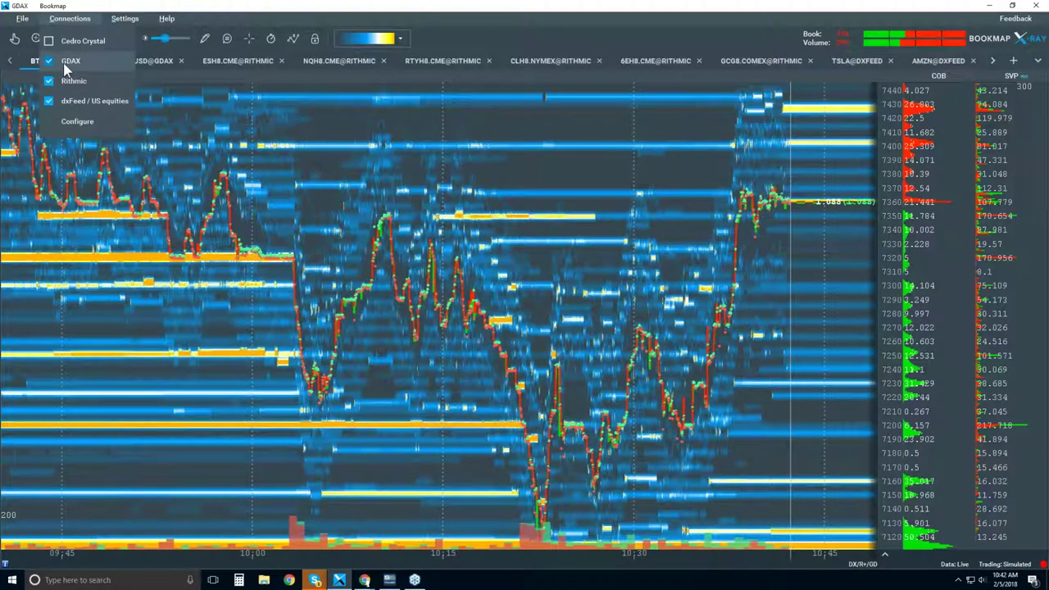
{"action": "left_click", "coordinate": [78, 120]}
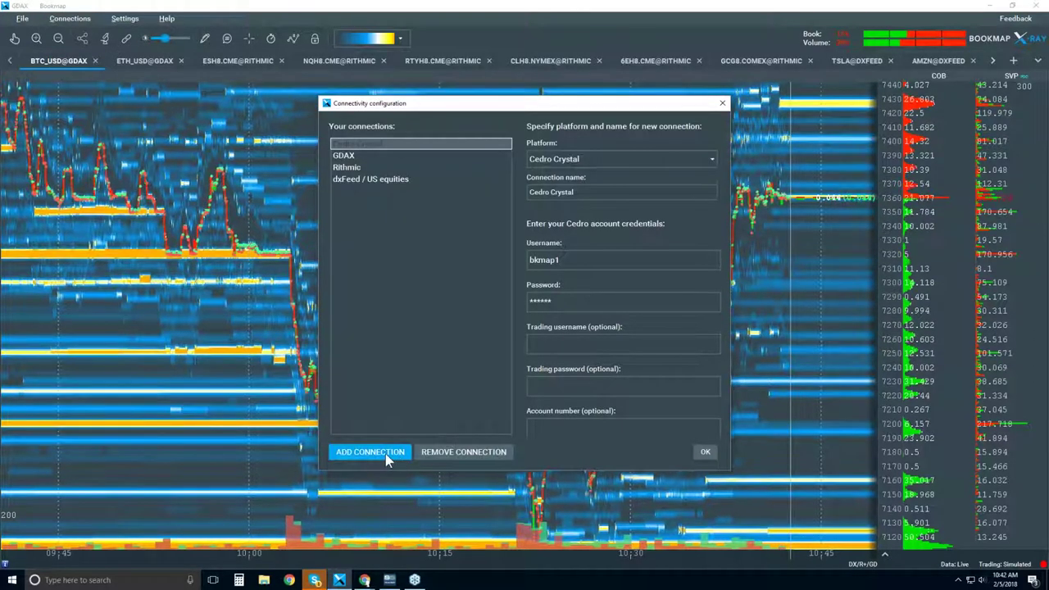
{"action": "left_click", "coordinate": [349, 157]}
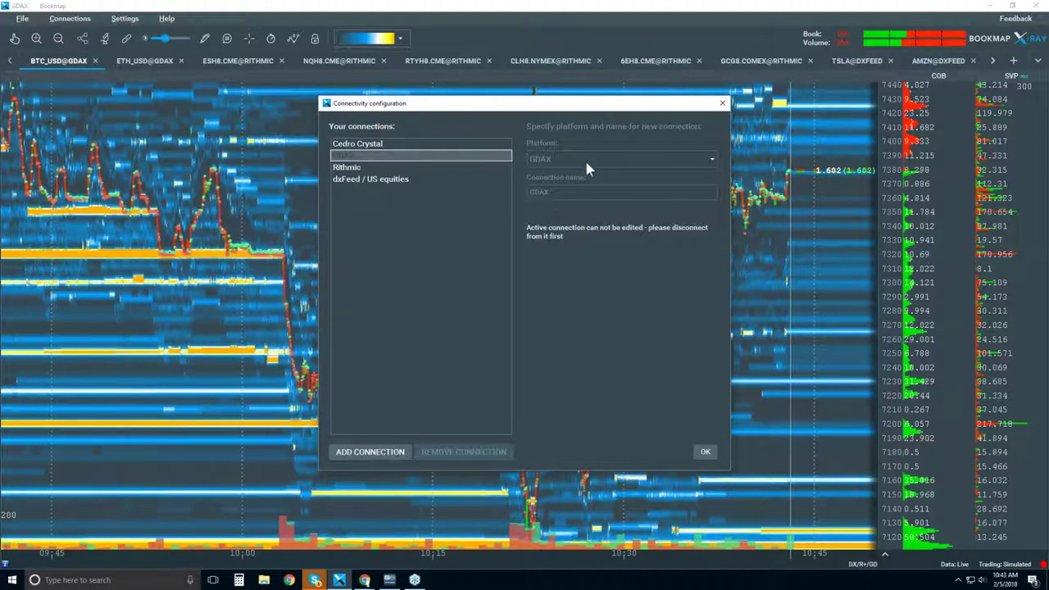
{"action": "left_click", "coordinate": [722, 104]}
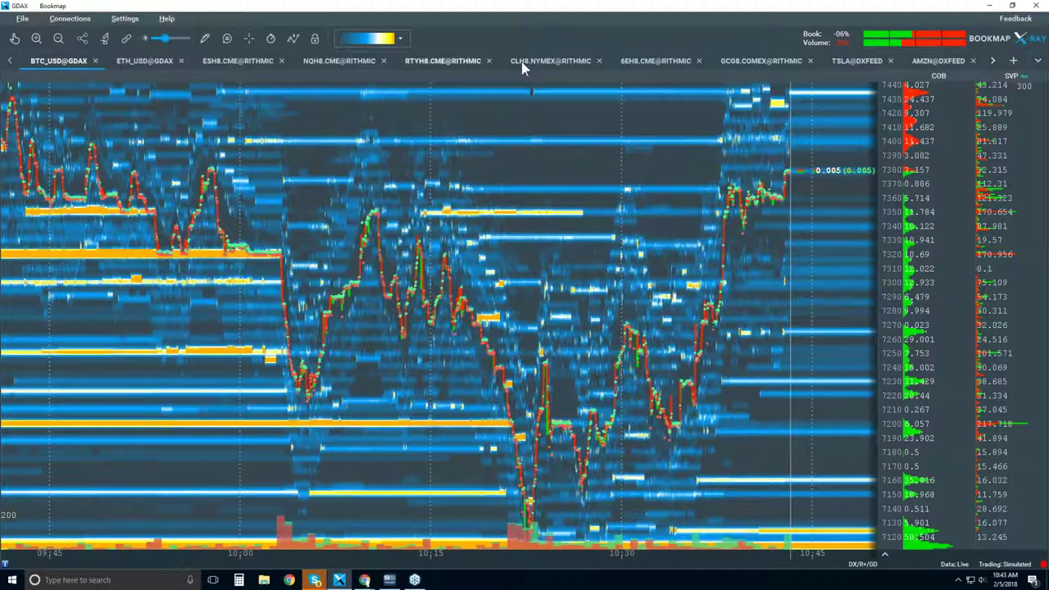
Step: Look through the list of subscribed instruments and the full row of their chart tabs
{"action": "left_click", "coordinate": [1038, 62]}
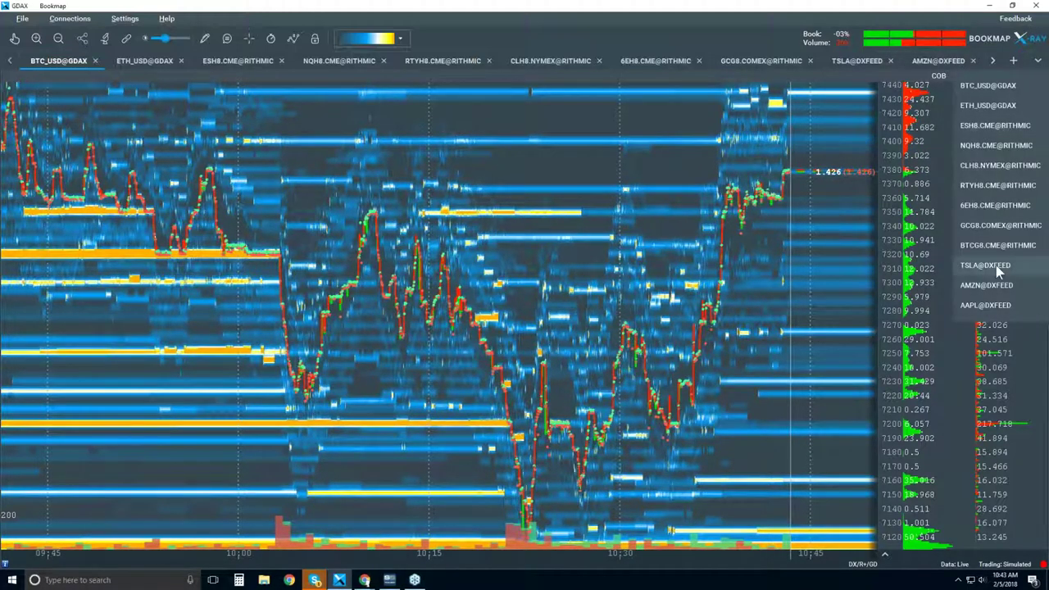
{"action": "left_click", "coordinate": [991, 56]}
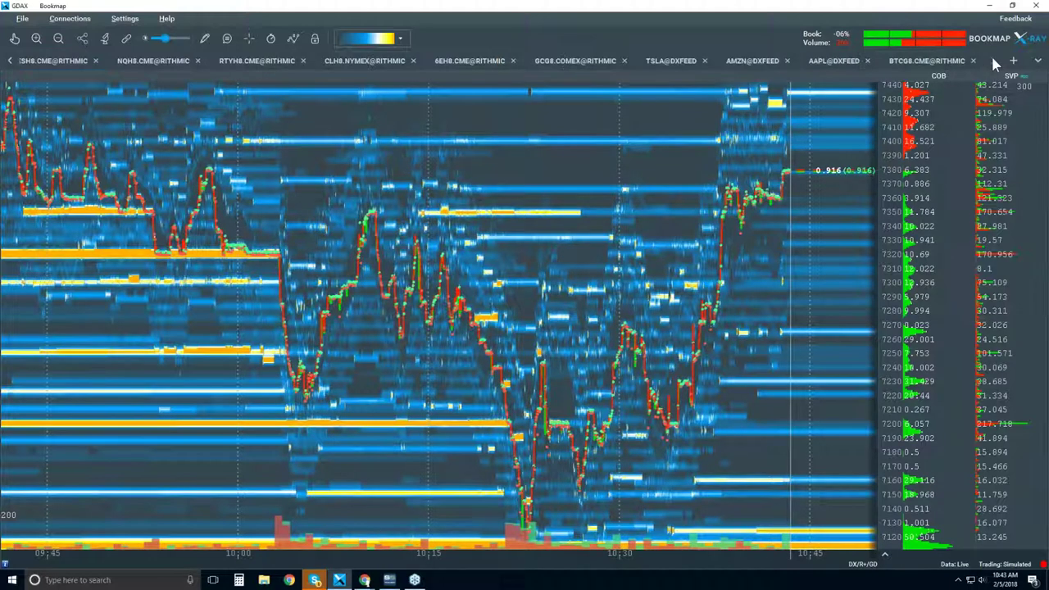
{"action": "left_click", "coordinate": [10, 61]}
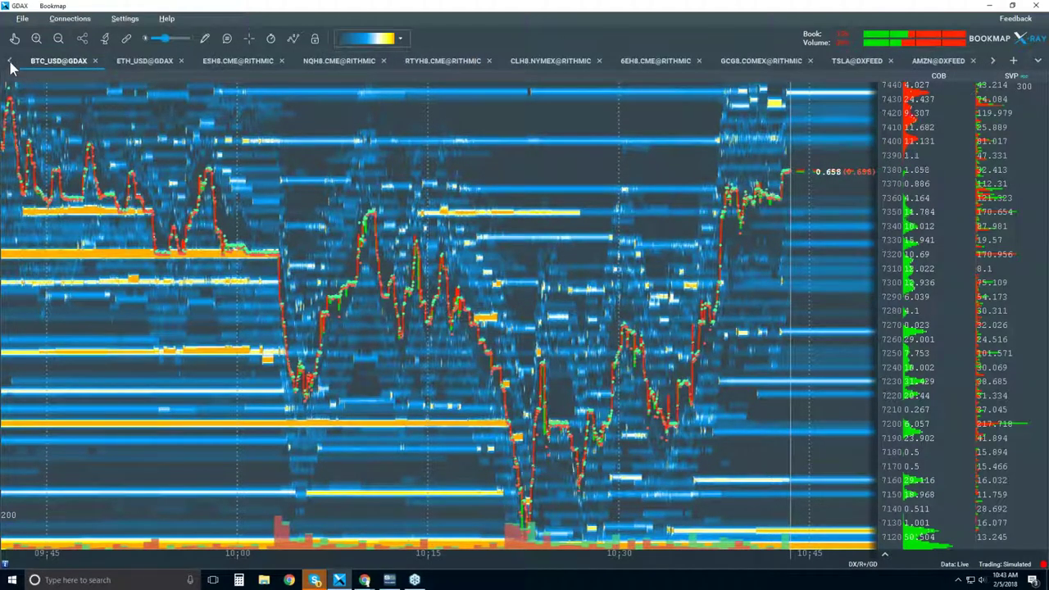
{"action": "left_click", "coordinate": [1038, 61]}
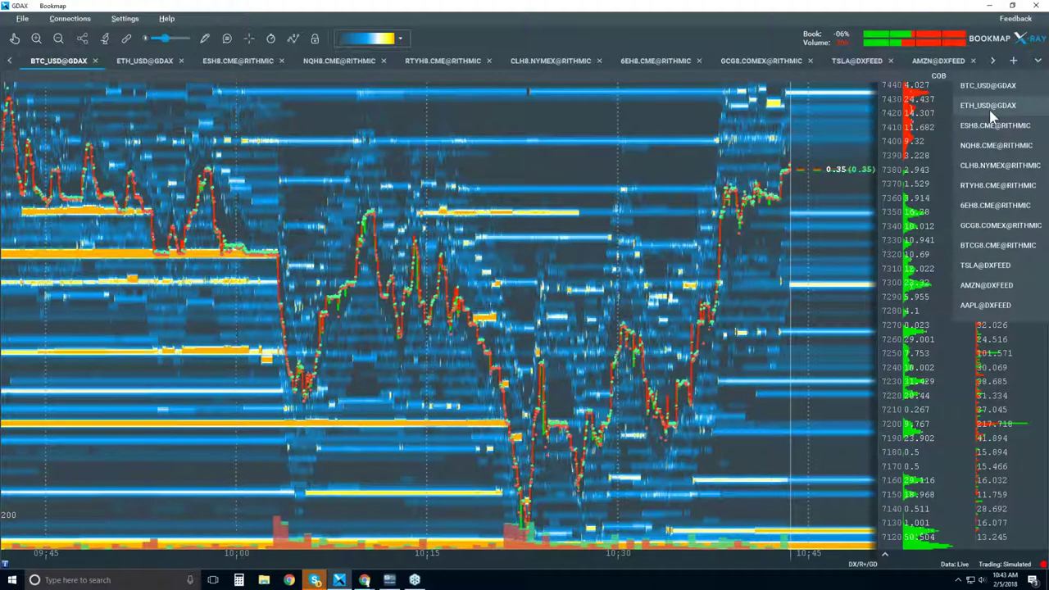
{"action": "left_click", "coordinate": [1015, 65]}
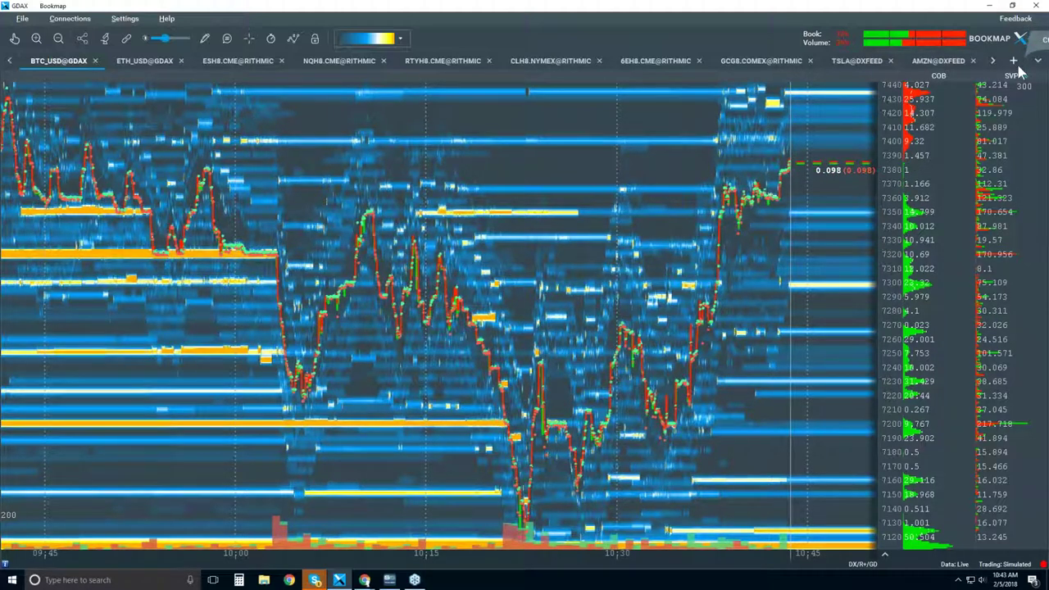
Step: Review the platform, historical data depth and size granularity choices for subscribing to a new instrument, then cancel without subscribing
{"action": "left_click", "coordinate": [1015, 63]}
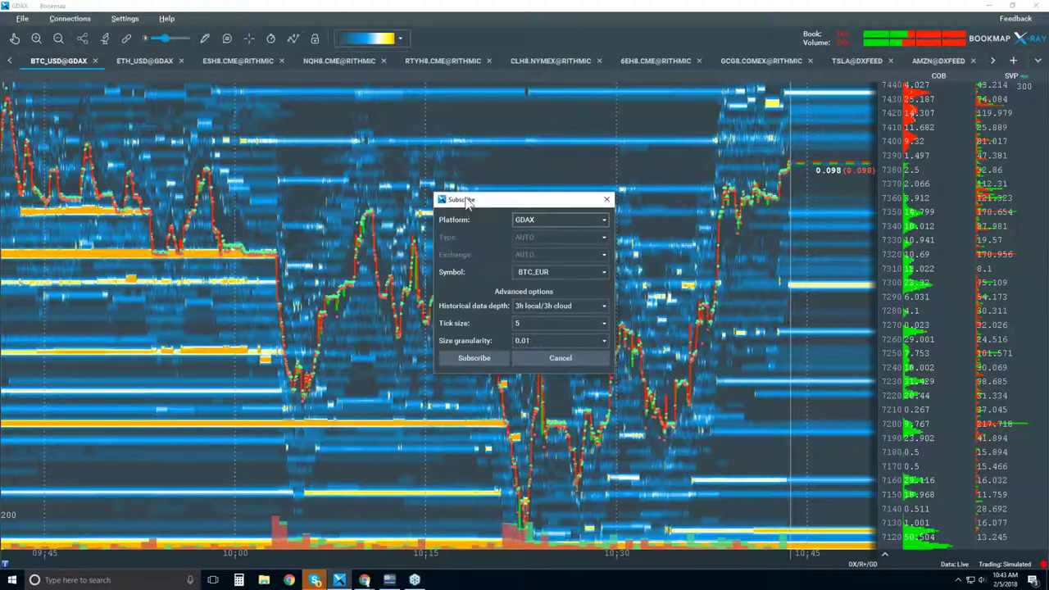
{"action": "left_click", "coordinate": [568, 219]}
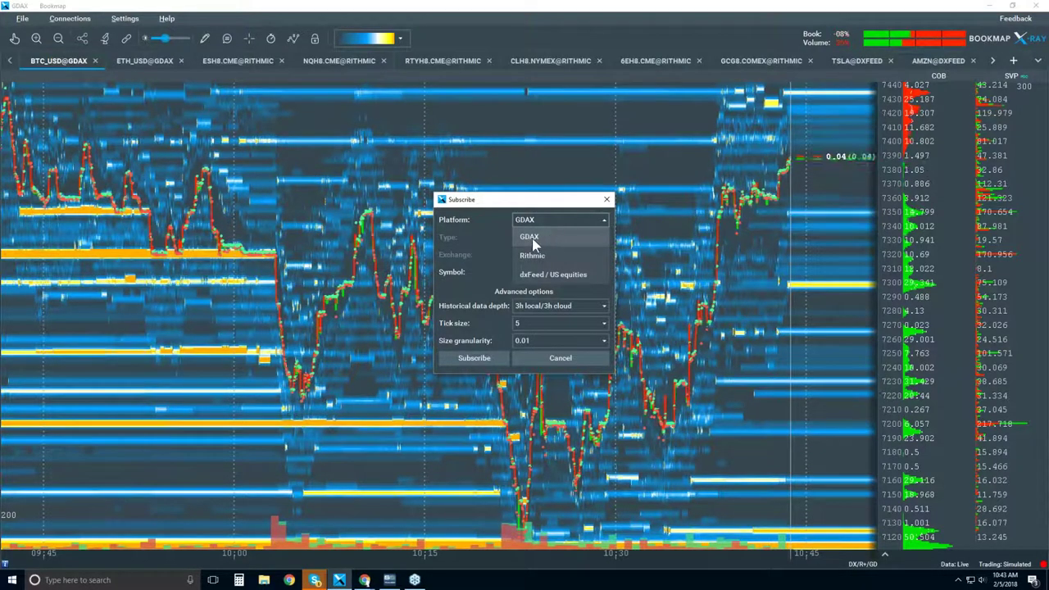
{"action": "left_click", "coordinate": [538, 238]}
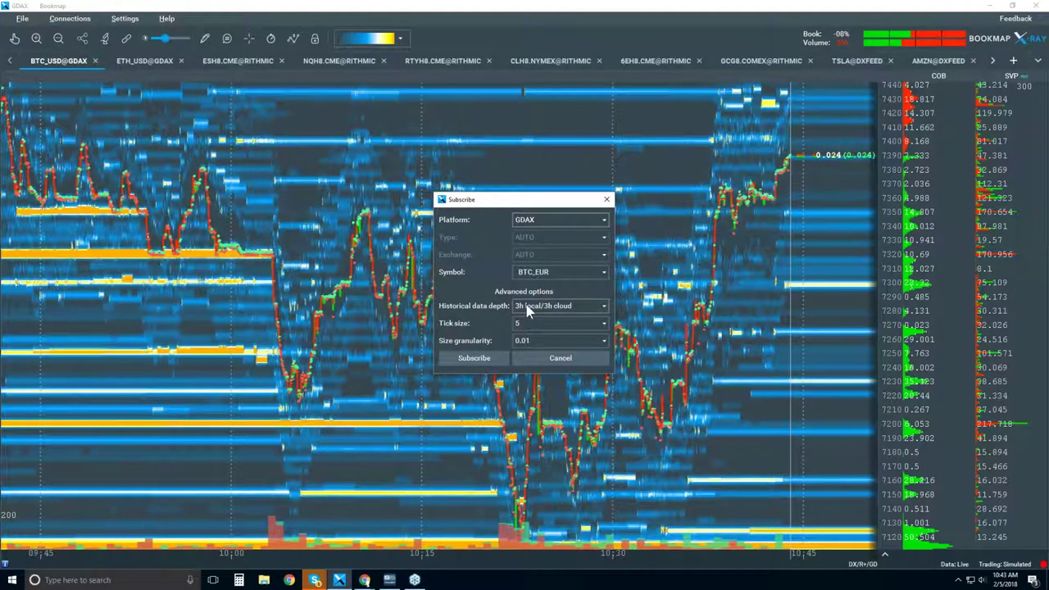
{"action": "left_click", "coordinate": [579, 303]}
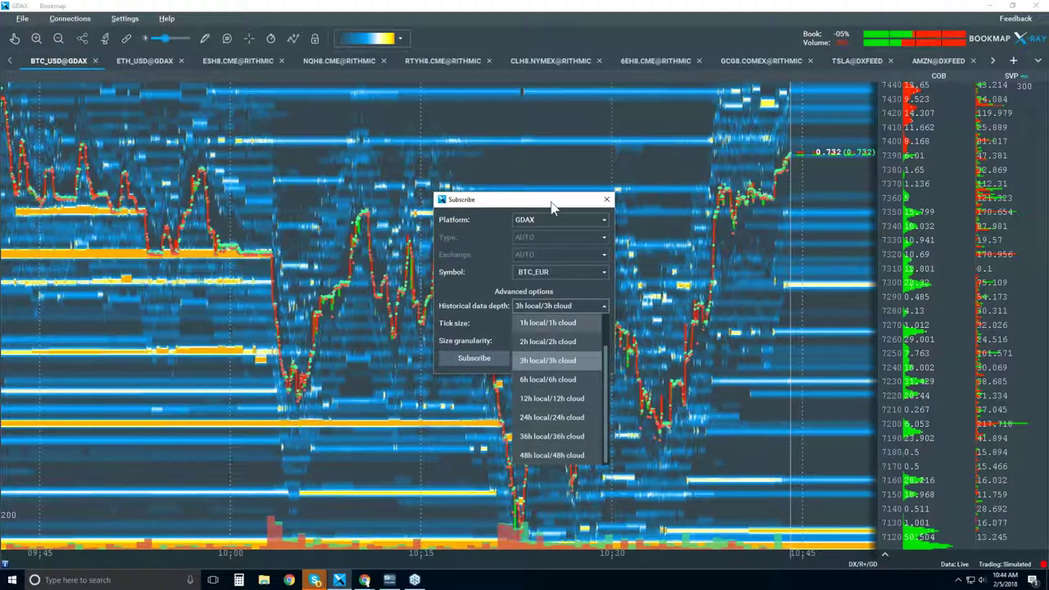
{"action": "left_click", "coordinate": [579, 257]}
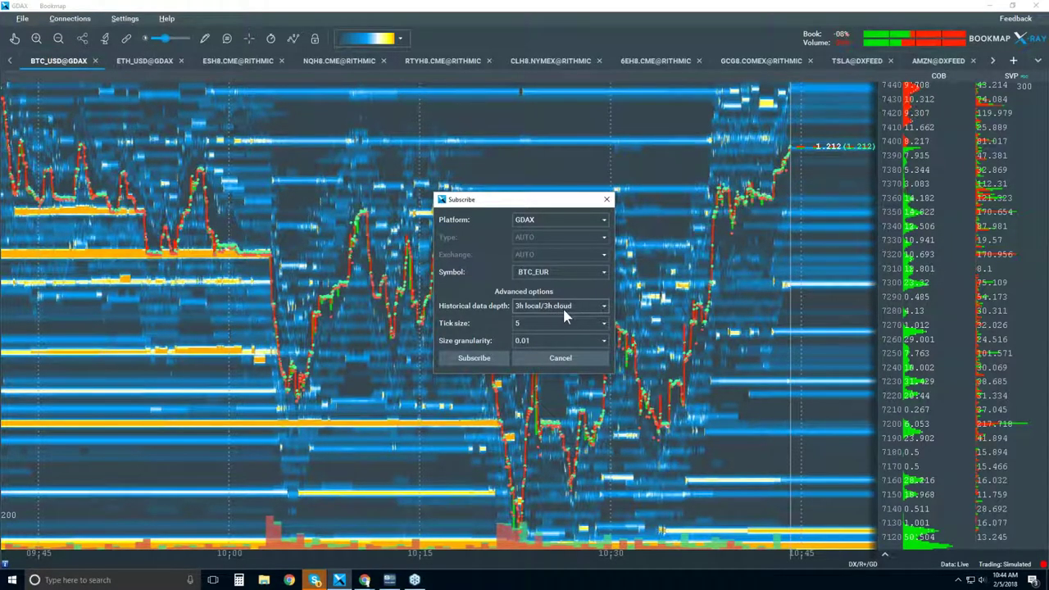
{"action": "mouse_move", "coordinate": [473, 328]}
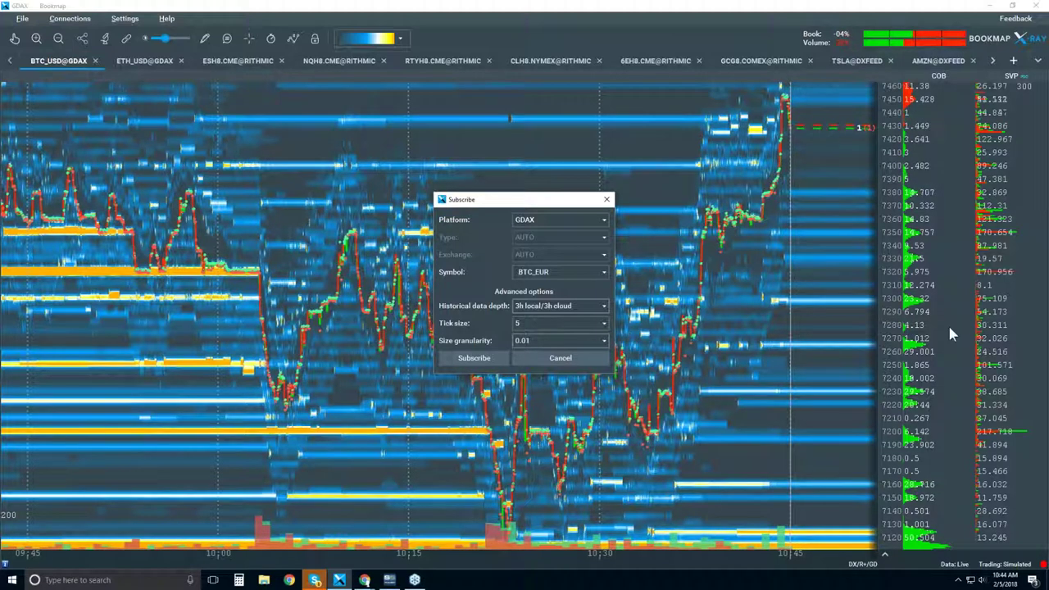
{"action": "left_click", "coordinate": [545, 343]}
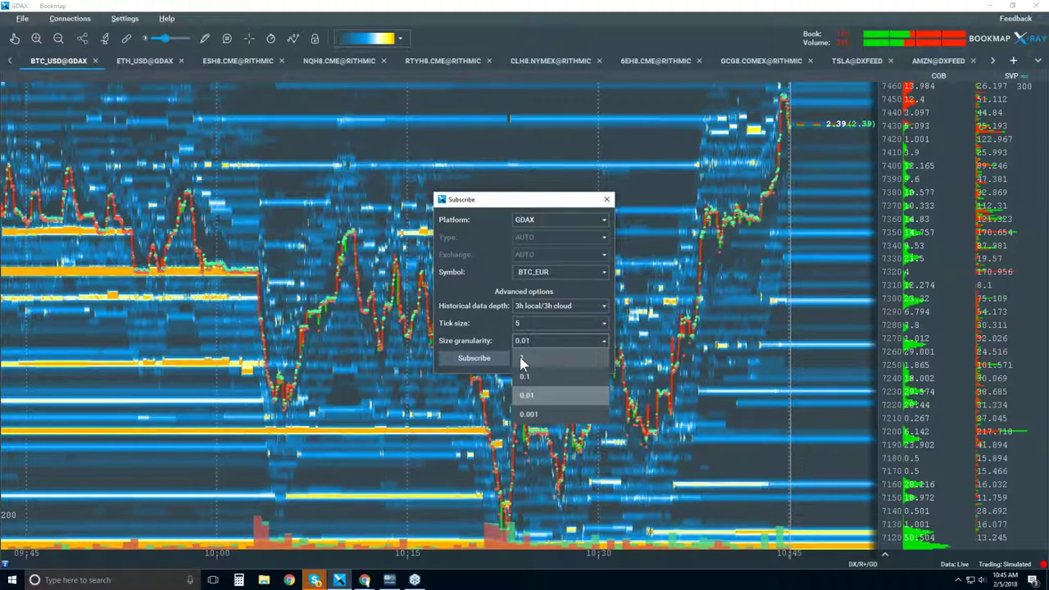
{"action": "left_click", "coordinate": [524, 343]}
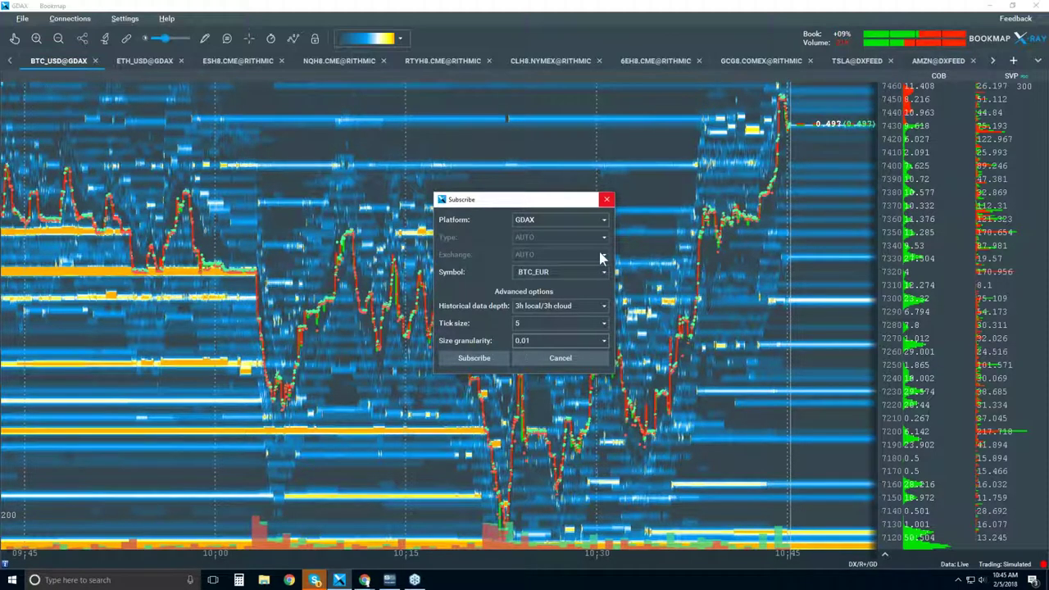
{"action": "left_click", "coordinate": [561, 359]}
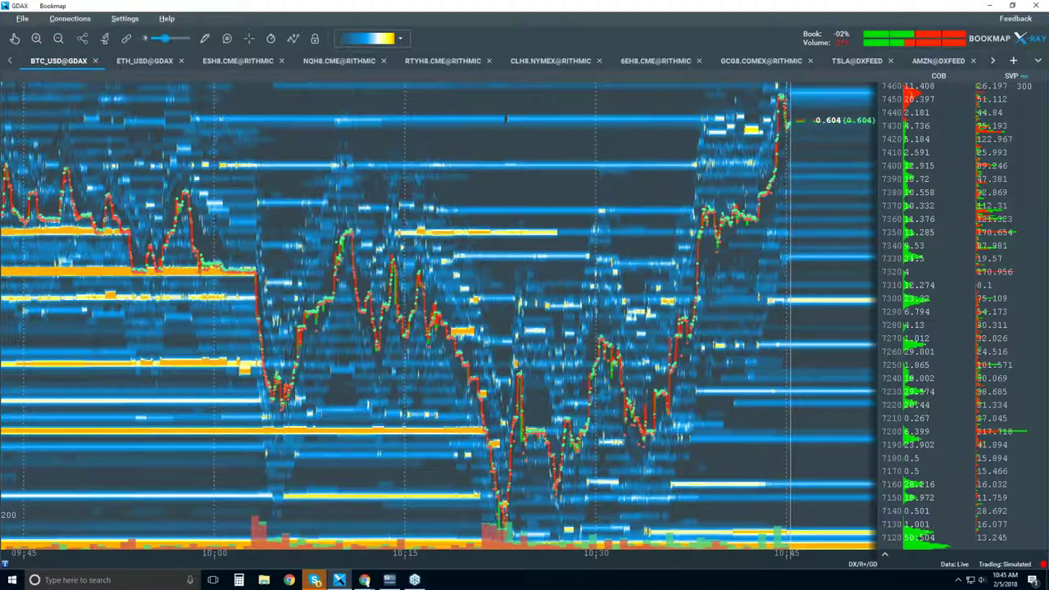
Step: Examine the BTC_USD@GDAX order book around the current price at individual price levels and a time scale of seconds
{"action": "scroll", "coordinate": [763, 307], "scroll_direction": "up", "scroll_amount": 3}
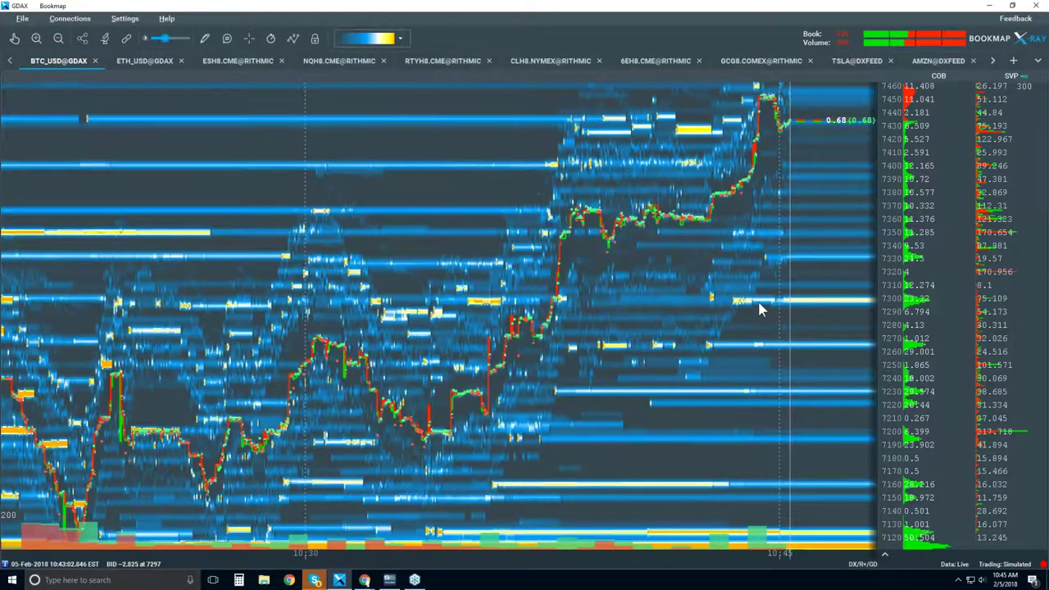
{"action": "scroll", "coordinate": [762, 309], "scroll_direction": "up", "scroll_amount": 3}
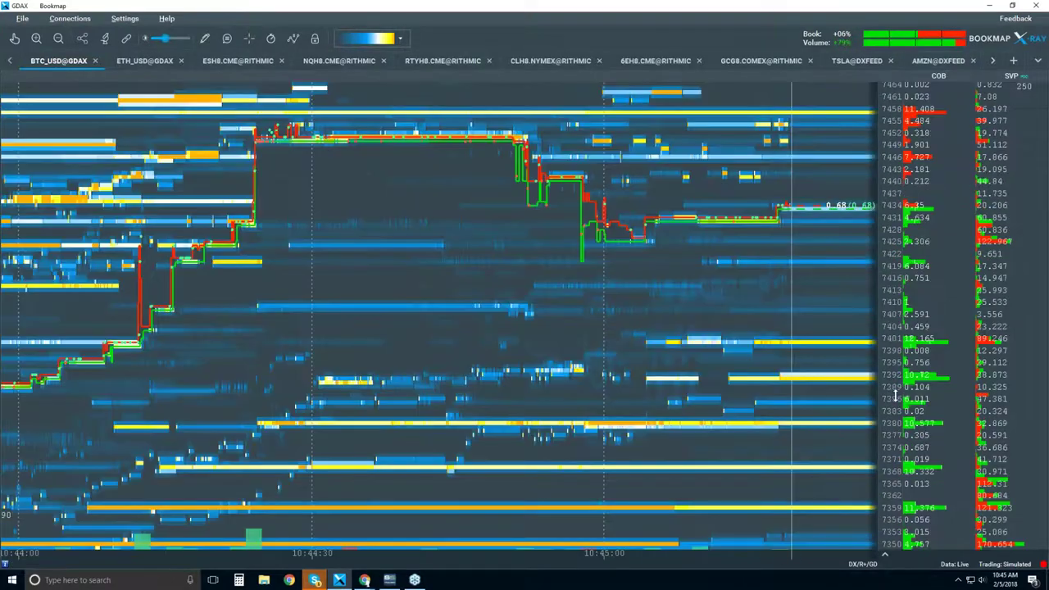
{"action": "scroll", "coordinate": [896, 398], "scroll_direction": "up", "scroll_amount": 2}
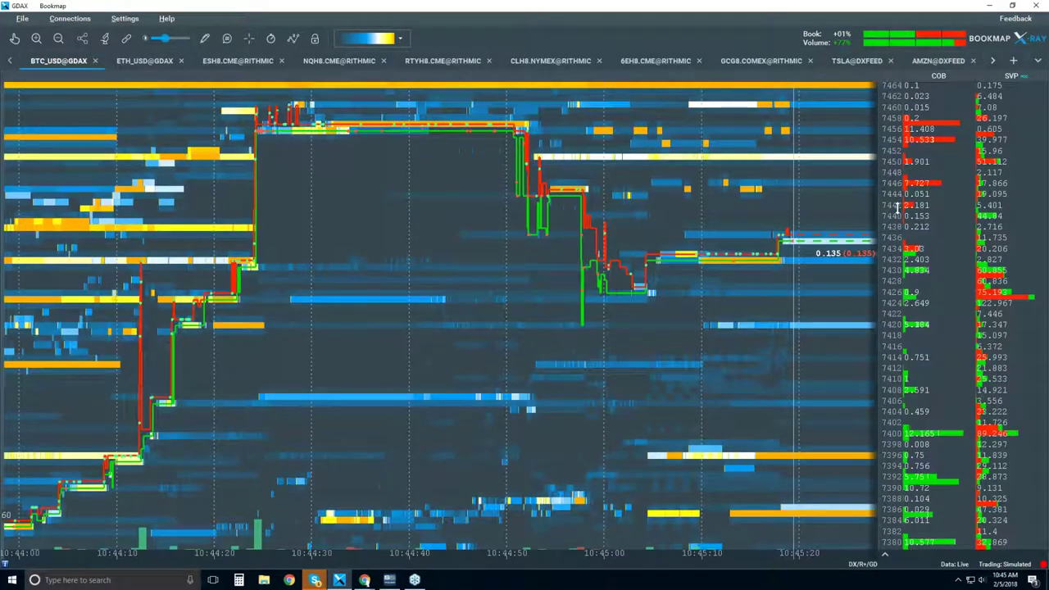
{"action": "scroll", "coordinate": [914, 351], "scroll_direction": "up", "scroll_amount": 2}
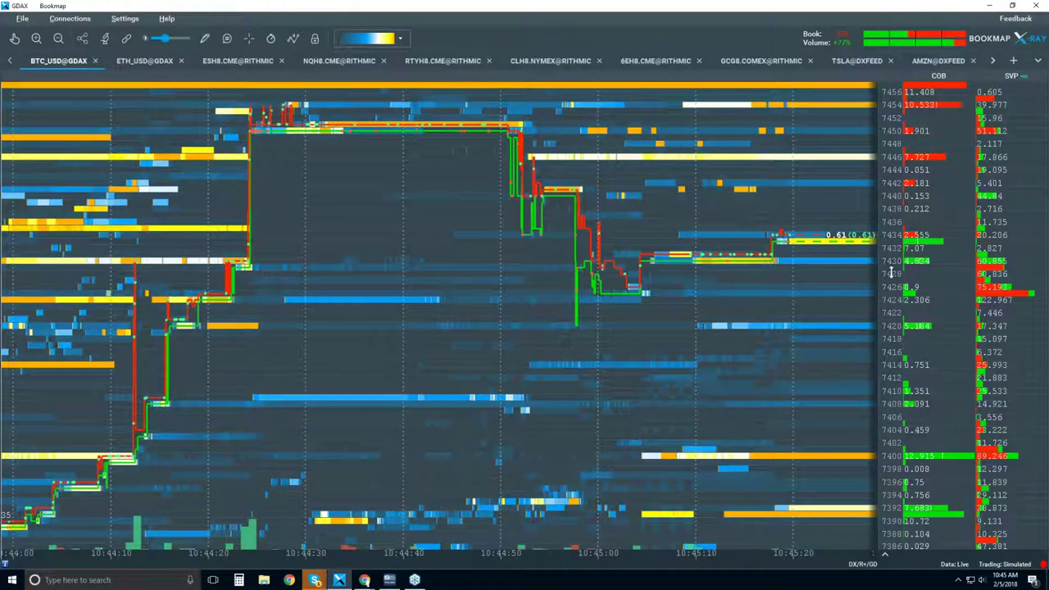
{"action": "scroll", "coordinate": [849, 297], "scroll_direction": "up", "scroll_amount": 2}
{"action": "scroll", "coordinate": [847, 288], "scroll_direction": "up", "scroll_amount": 2}
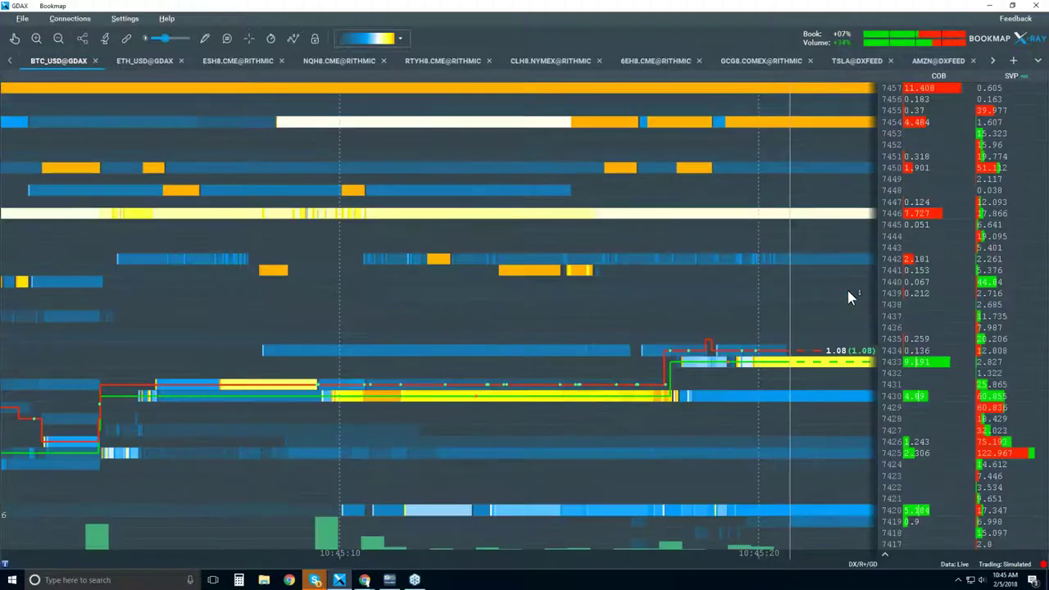
{"action": "scroll", "coordinate": [896, 367], "scroll_direction": "up", "scroll_amount": 3}
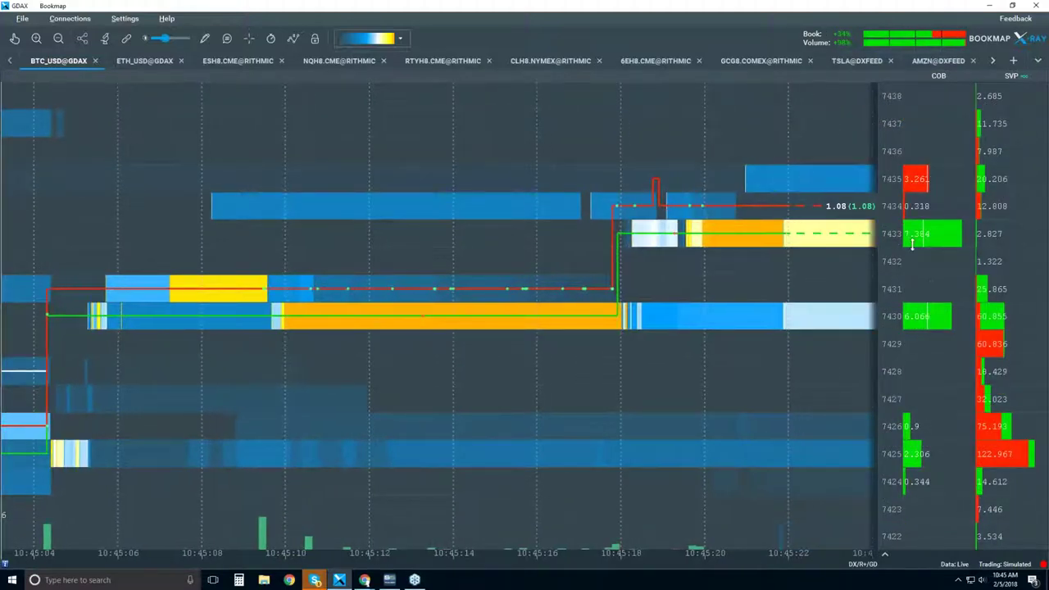
{"action": "scroll", "coordinate": [909, 209], "scroll_direction": "up", "scroll_amount": 2}
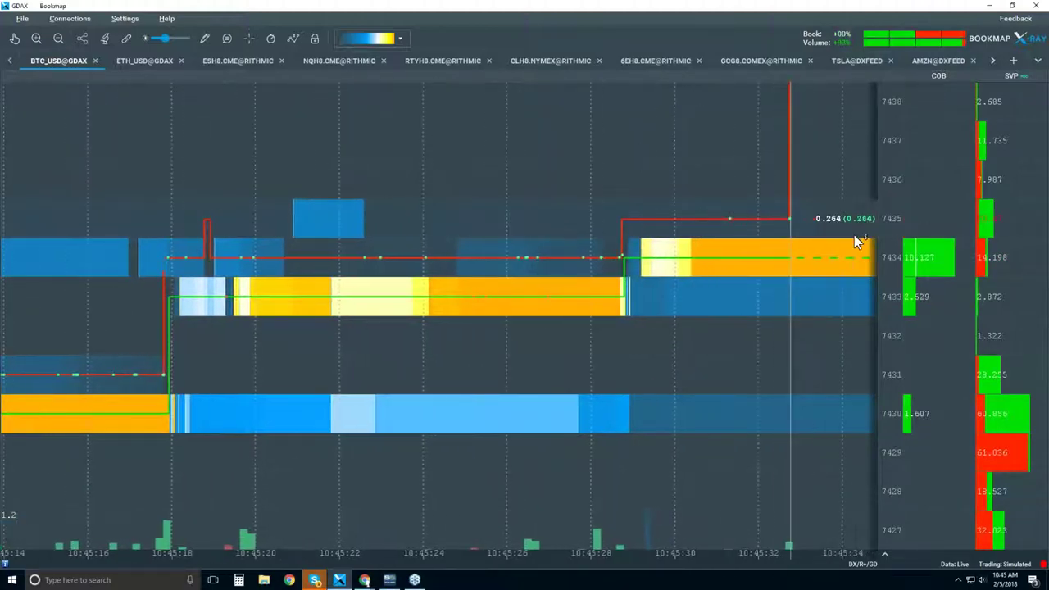
Step: Follow the latest bid and ask moves on BTC_USD@GDAX over a slightly wider range of prices and time
{"action": "scroll", "coordinate": [895, 215], "scroll_direction": "down", "scroll_amount": 2}
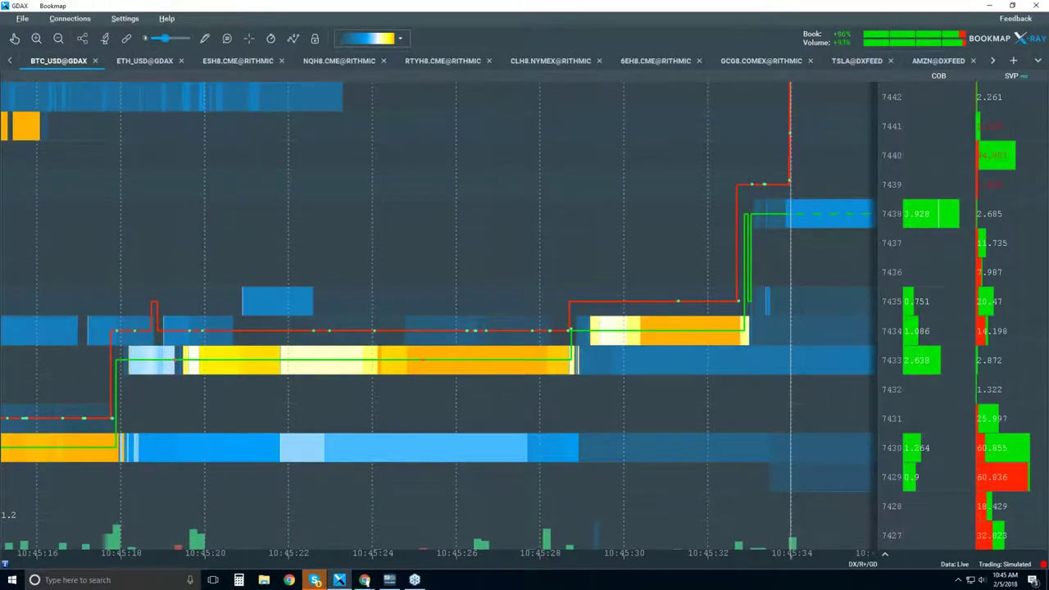
{"action": "scroll", "coordinate": [902, 230], "scroll_direction": "down", "scroll_amount": 2}
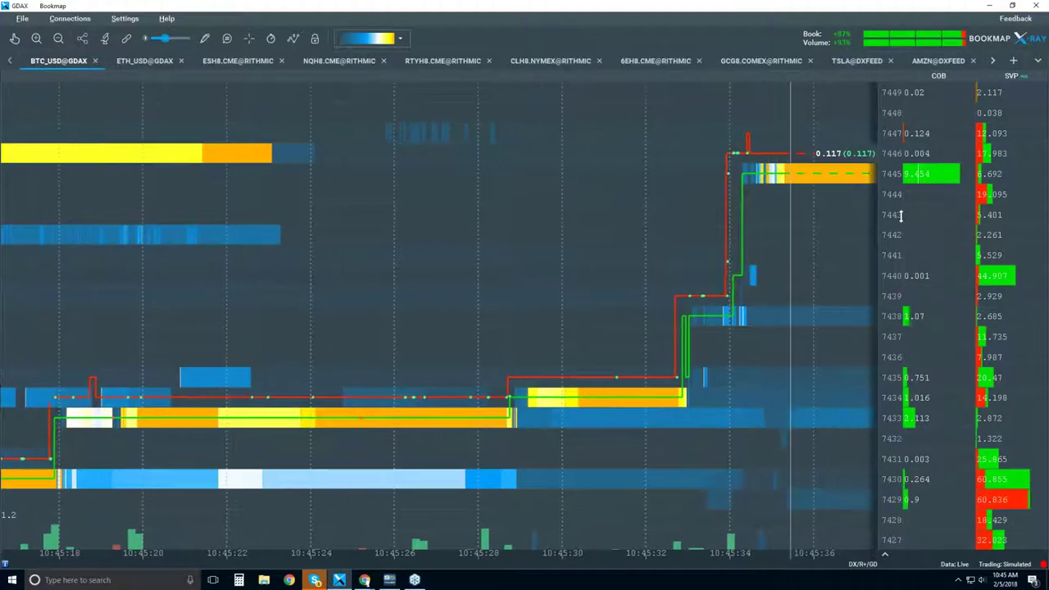
{"action": "scroll", "coordinate": [903, 227], "scroll_direction": "down", "scroll_amount": 1}
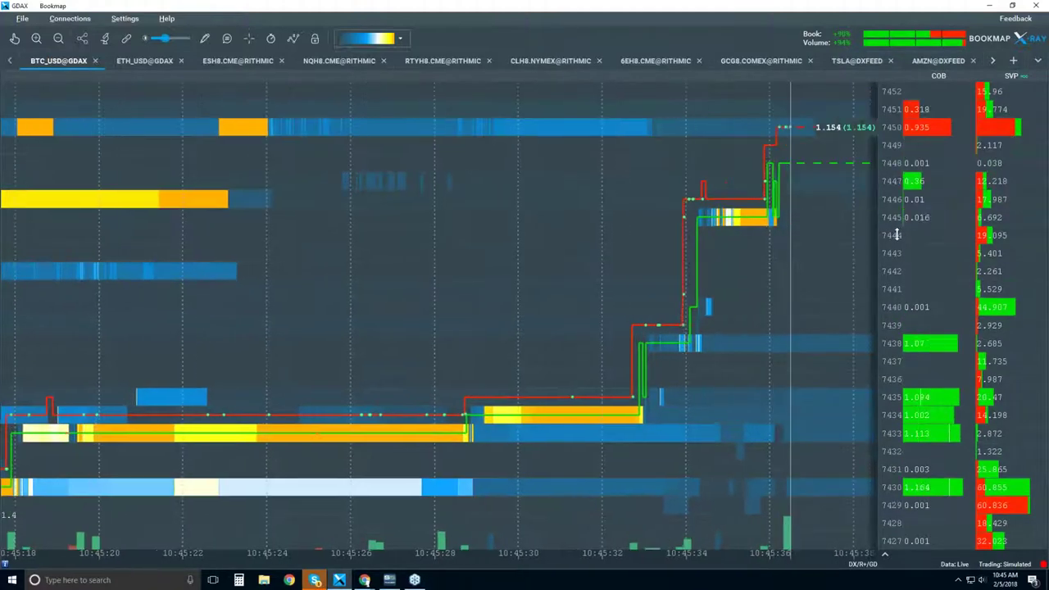
{"action": "scroll", "coordinate": [899, 244], "scroll_direction": "down", "scroll_amount": 1}
{"action": "scroll", "coordinate": [899, 262], "scroll_direction": "up", "scroll_amount": 1}
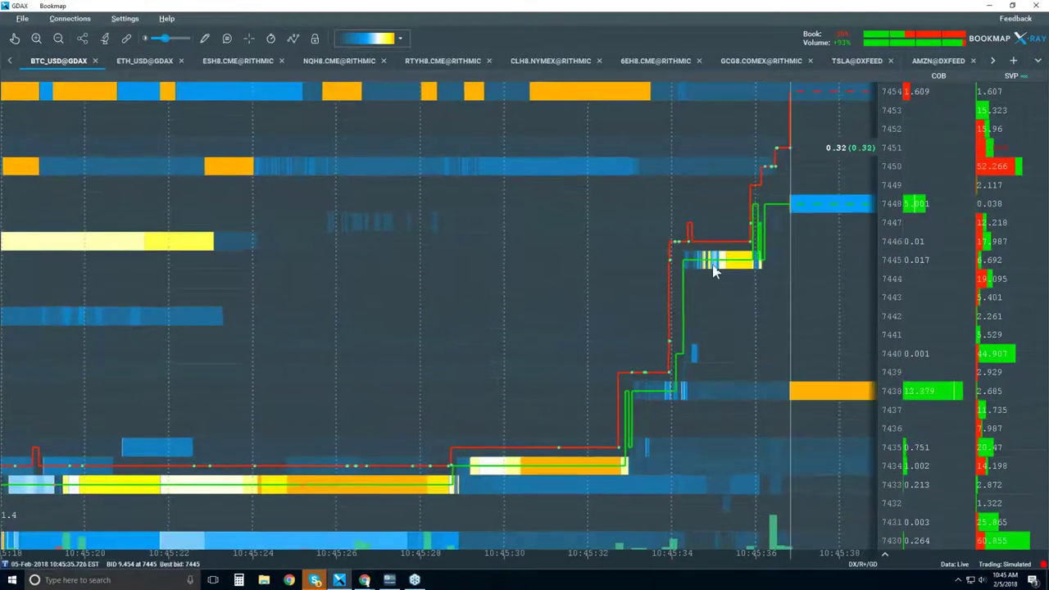
{"action": "scroll", "coordinate": [713, 272], "scroll_direction": "down", "scroll_amount": 1}
{"action": "scroll", "coordinate": [936, 261], "scroll_direction": "down", "scroll_amount": 1}
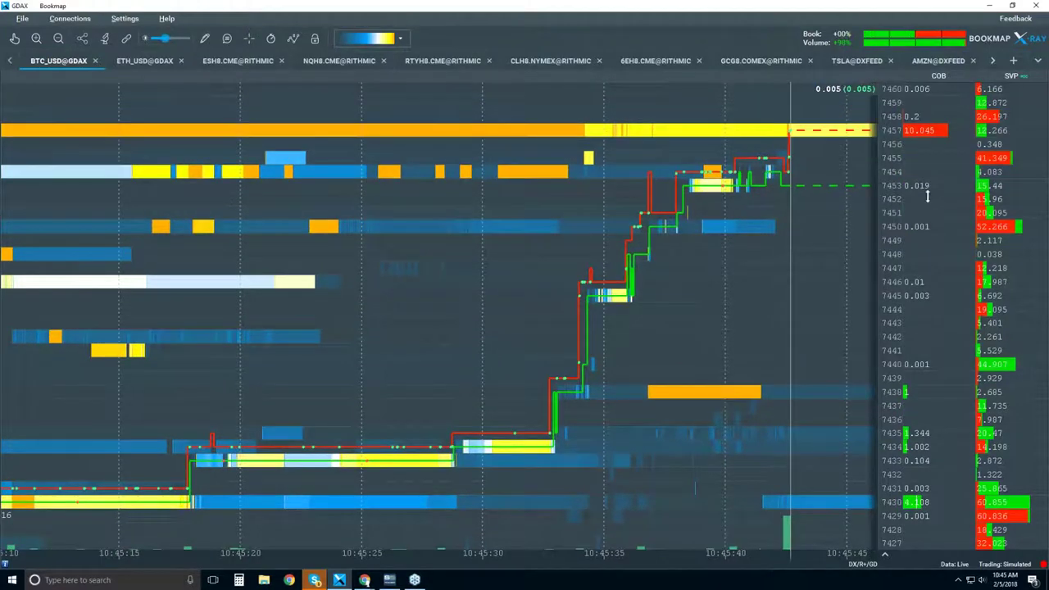
{"action": "scroll", "coordinate": [716, 273], "scroll_direction": "down", "scroll_amount": 2}
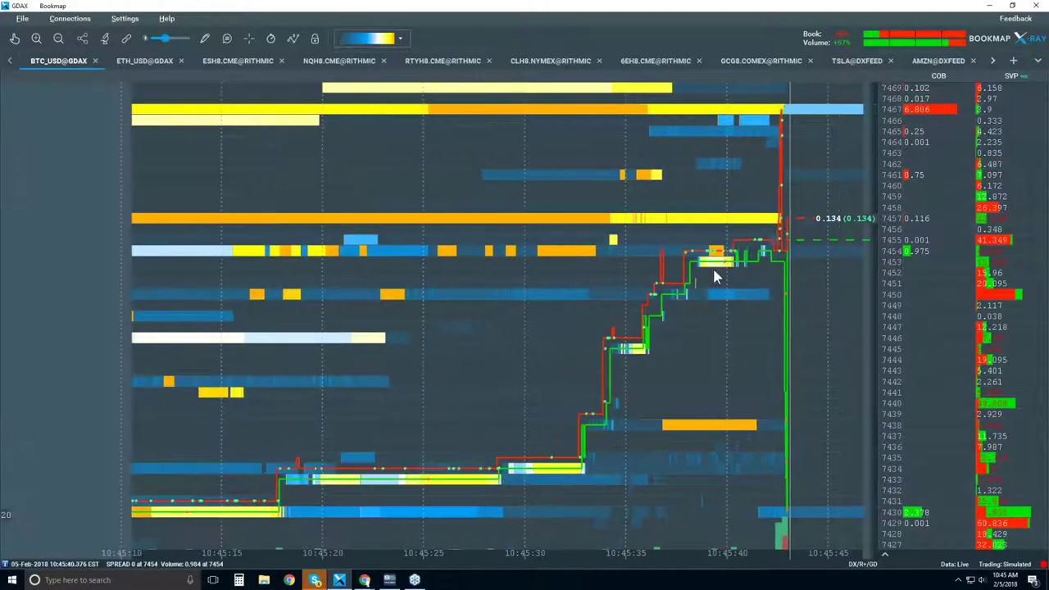
Step: Examine the broader BTC_USD@GDAX price history and major liquidity levels over a span of many minutes
{"action": "scroll", "coordinate": [714, 270], "scroll_direction": "down", "scroll_amount": 3}
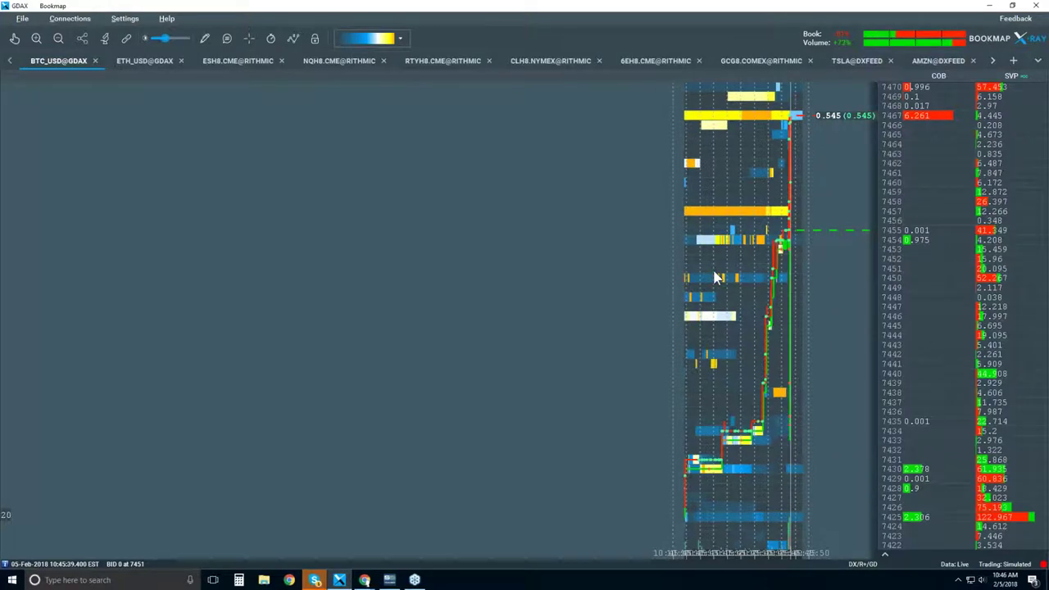
{"action": "scroll", "coordinate": [715, 279], "scroll_direction": "down", "scroll_amount": 3}
{"action": "scroll", "coordinate": [716, 279], "scroll_direction": "down", "scroll_amount": 3}
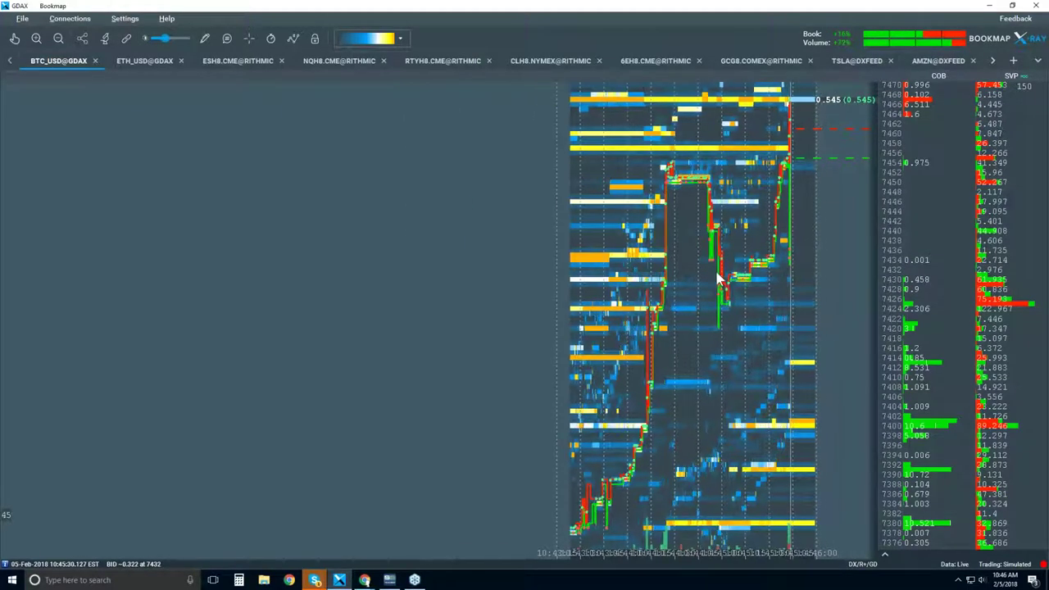
{"action": "scroll", "coordinate": [716, 279], "scroll_direction": "down", "scroll_amount": 3}
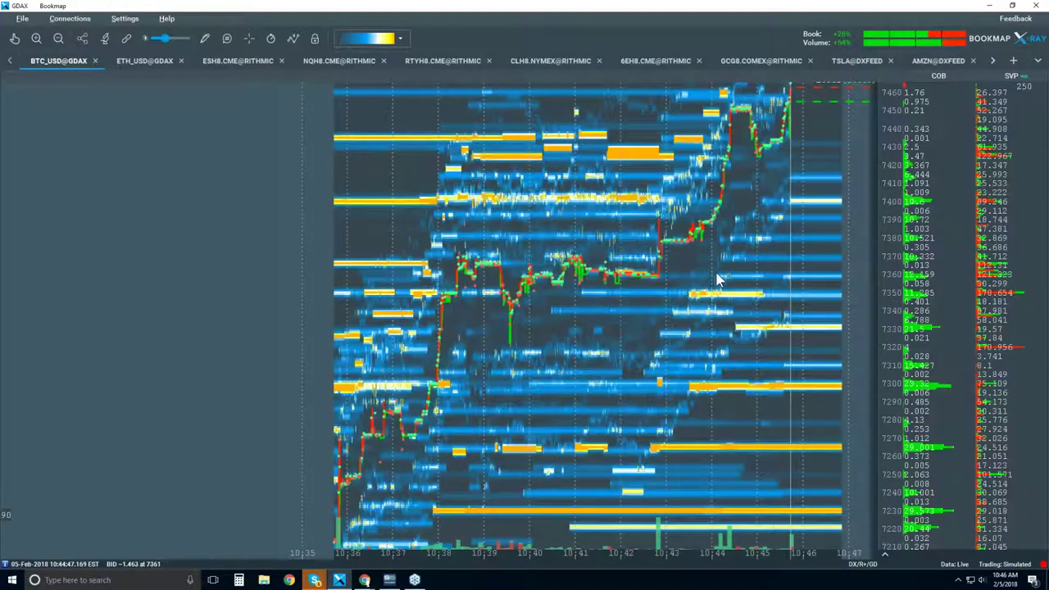
{"action": "scroll", "coordinate": [716, 278], "scroll_direction": "down", "scroll_amount": 2}
{"action": "scroll", "coordinate": [591, 175], "scroll_direction": "down", "scroll_amount": 2}
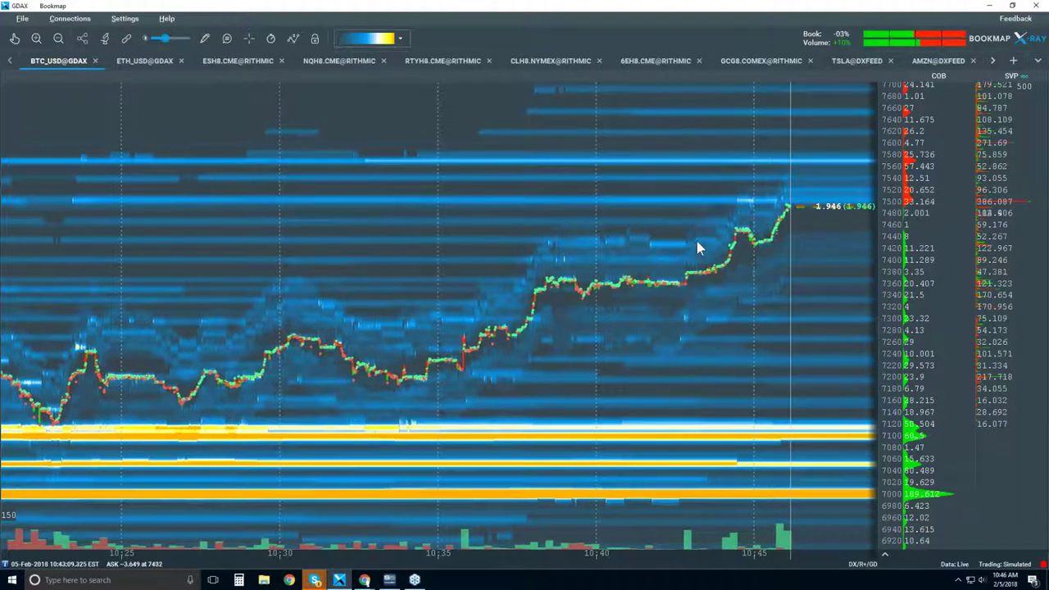
Step: Display the NQH8.CME@RITHMIC chart and turn off the volume column's POC line on the chart
{"action": "left_click", "coordinate": [331, 64]}
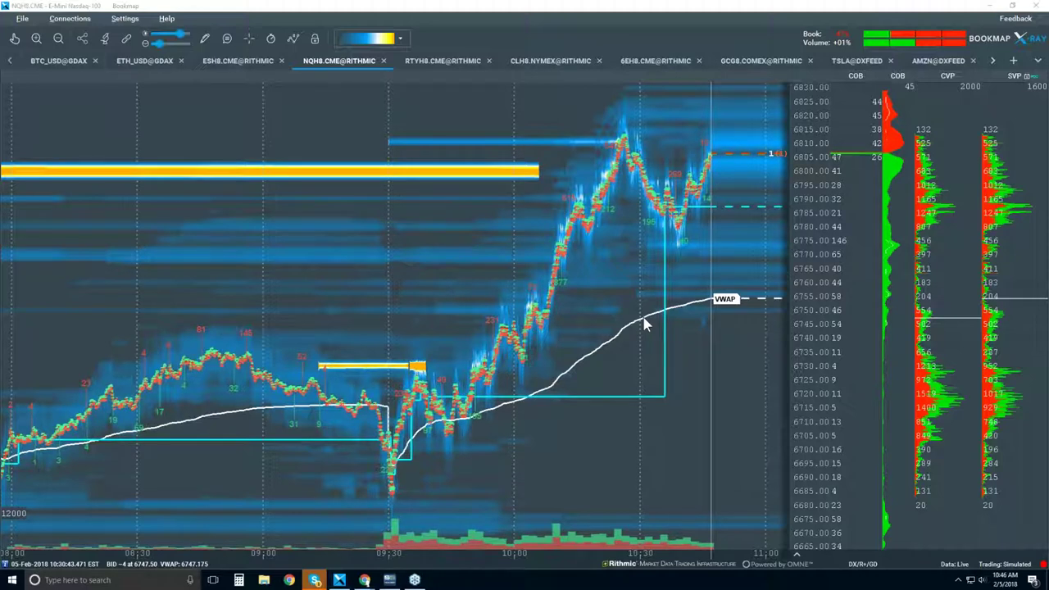
{"action": "right_click", "coordinate": [882, 155]}
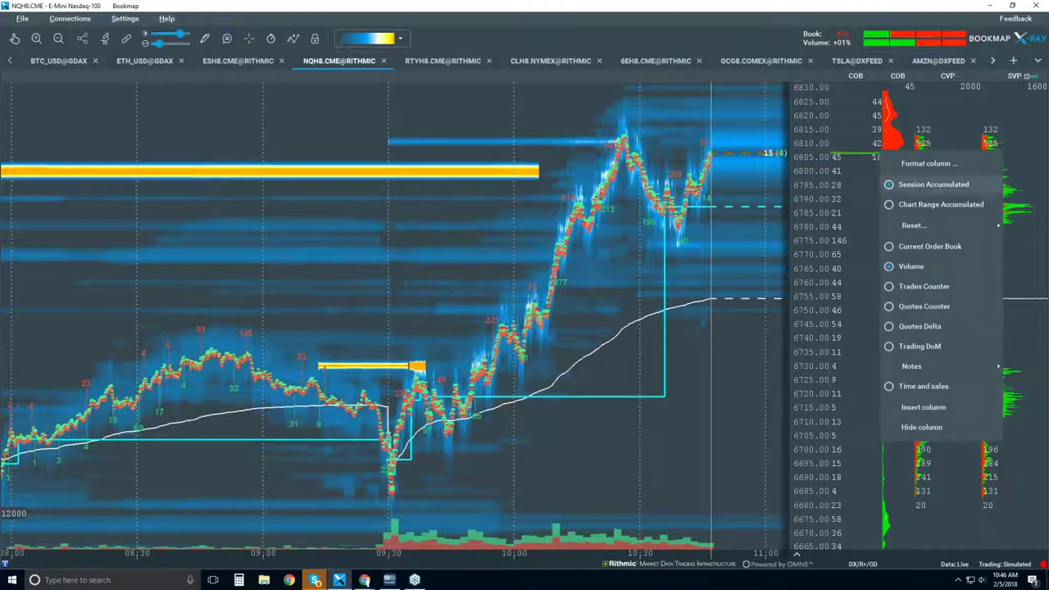
{"action": "left_click", "coordinate": [929, 164]}
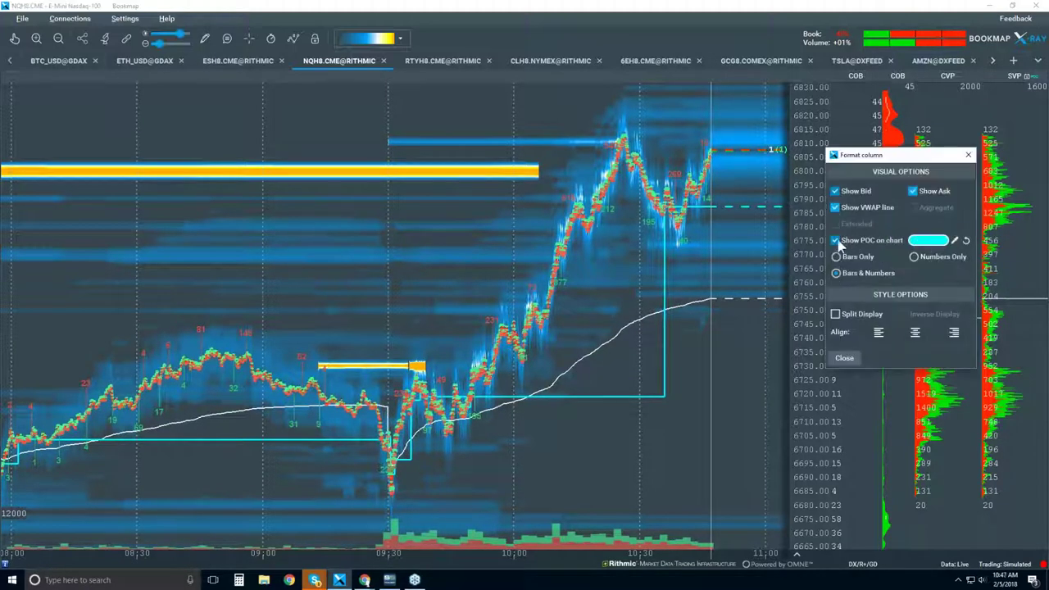
{"action": "left_click", "coordinate": [968, 155]}
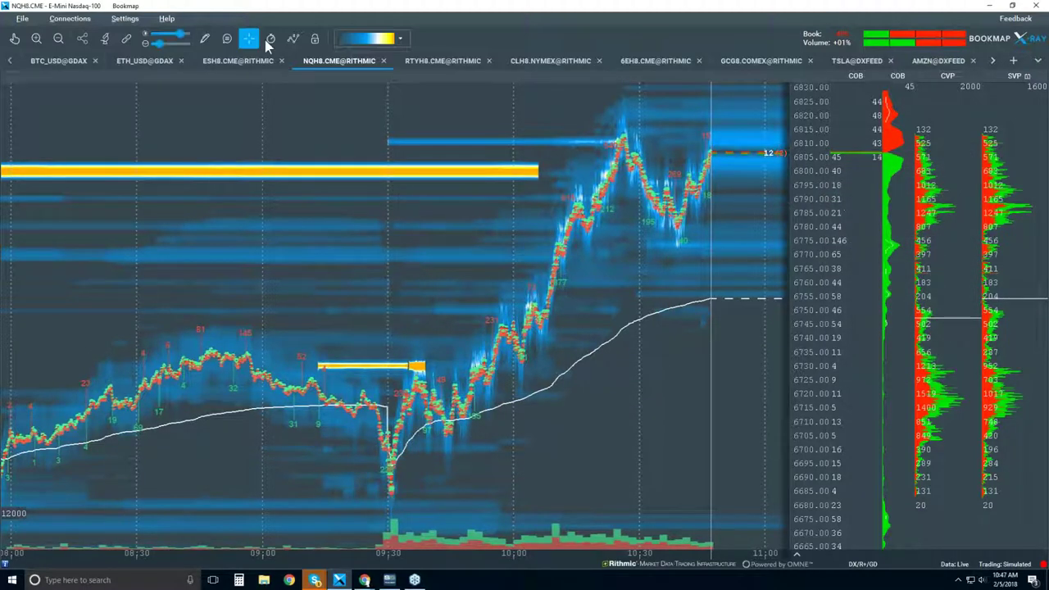
Step: Turn off the VWAP and Iceberg displayer indicators on the NQH8.CME@RITHMIC chart
{"action": "left_click", "coordinate": [293, 39]}
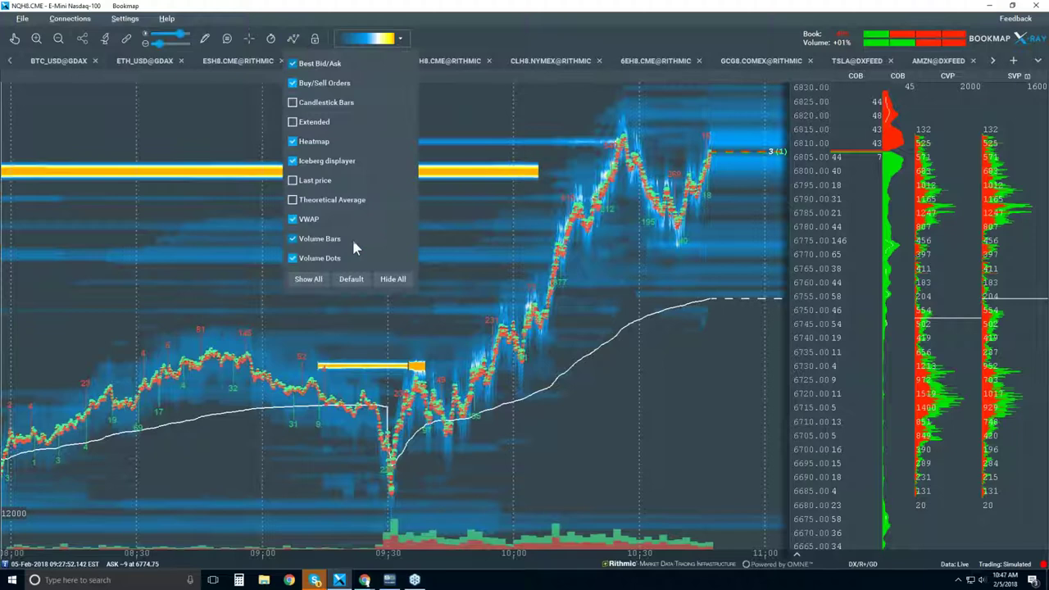
{"action": "left_click", "coordinate": [293, 220]}
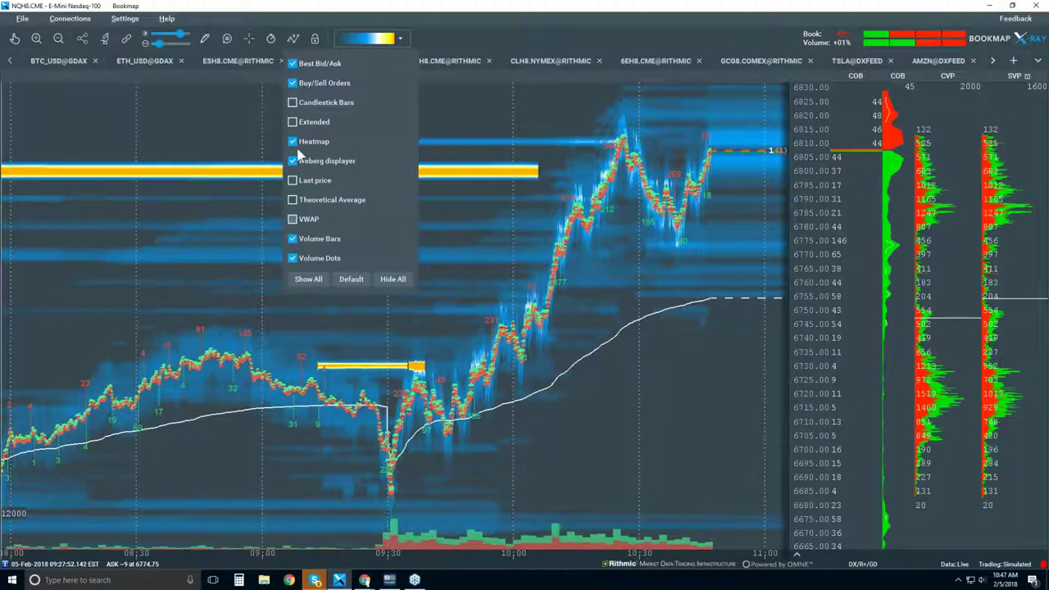
{"action": "left_click", "coordinate": [294, 163]}
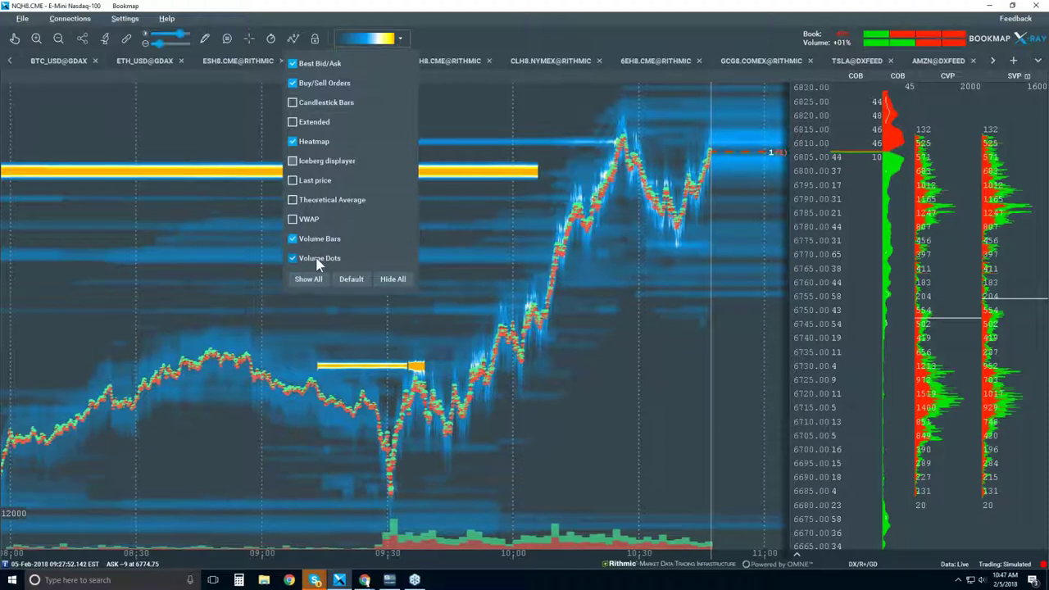
{"action": "left_click", "coordinate": [503, 244]}
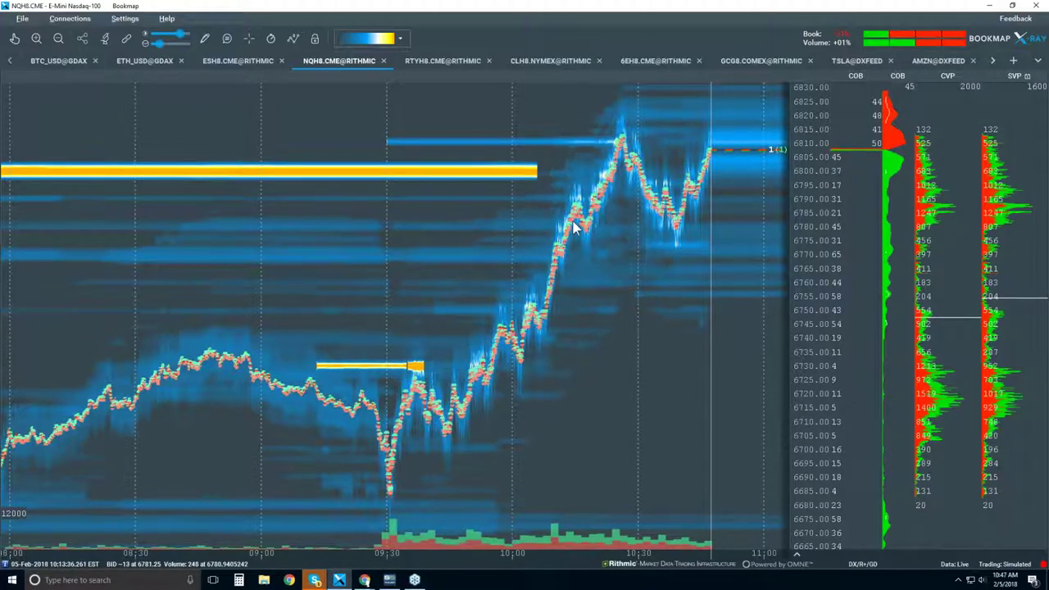
{"action": "scroll", "coordinate": [573, 228], "scroll_direction": "up", "scroll_amount": 5}
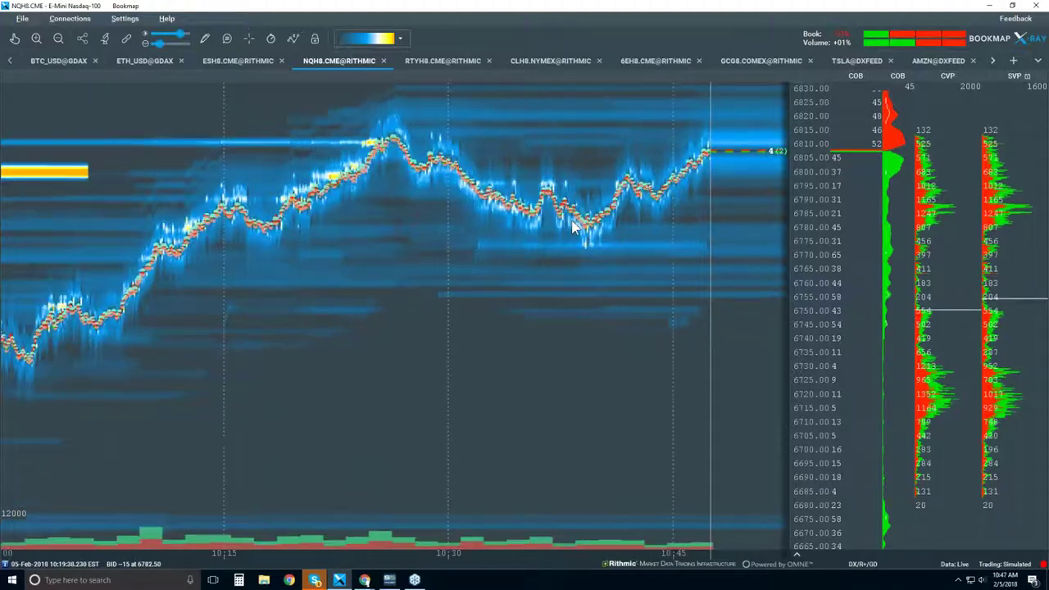
Step: Turn off the Heatmap and Volume Dots indicators on the NQH8.CME@RITHMIC chart, leaving the bid/ask lines and volume bars
{"action": "scroll", "coordinate": [815, 180], "scroll_direction": "up", "scroll_amount": 3}
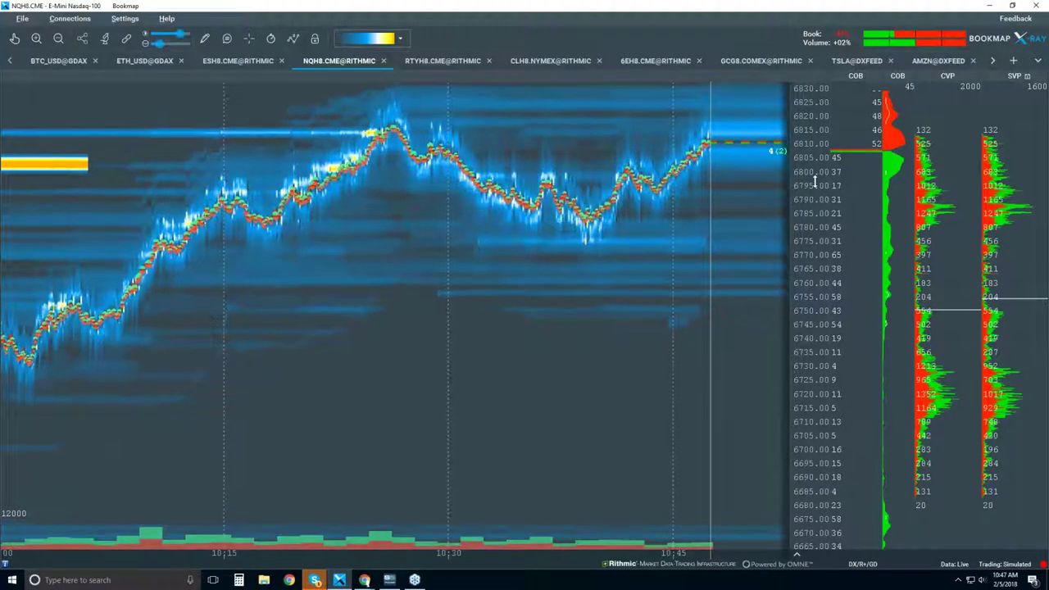
{"action": "scroll", "coordinate": [814, 181], "scroll_direction": "up", "scroll_amount": 1}
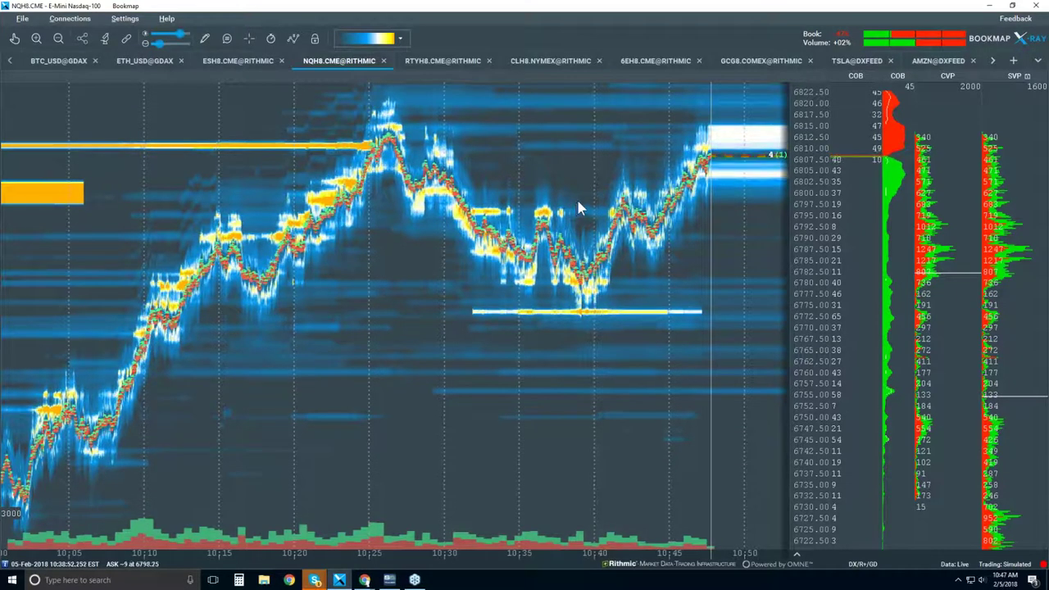
{"action": "left_click", "coordinate": [293, 39]}
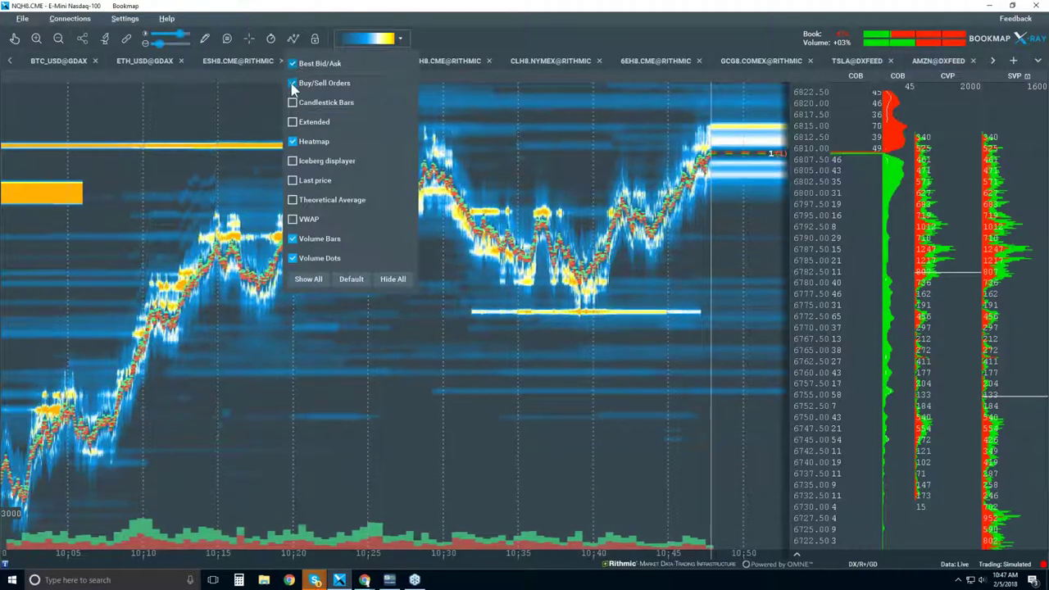
{"action": "left_click", "coordinate": [293, 141]}
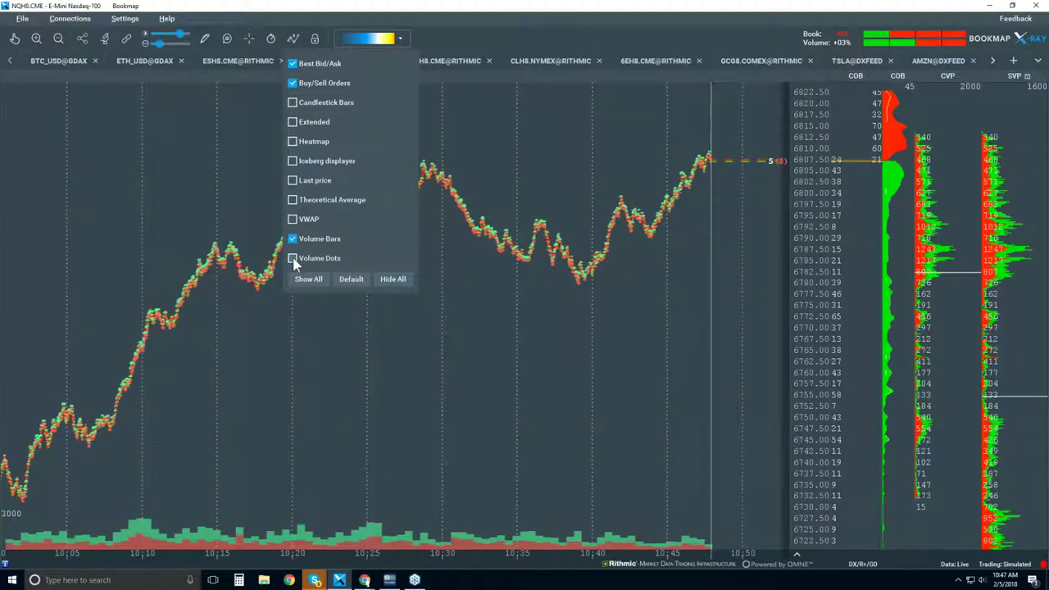
{"action": "scroll", "coordinate": [582, 173], "scroll_direction": "up", "scroll_amount": 3}
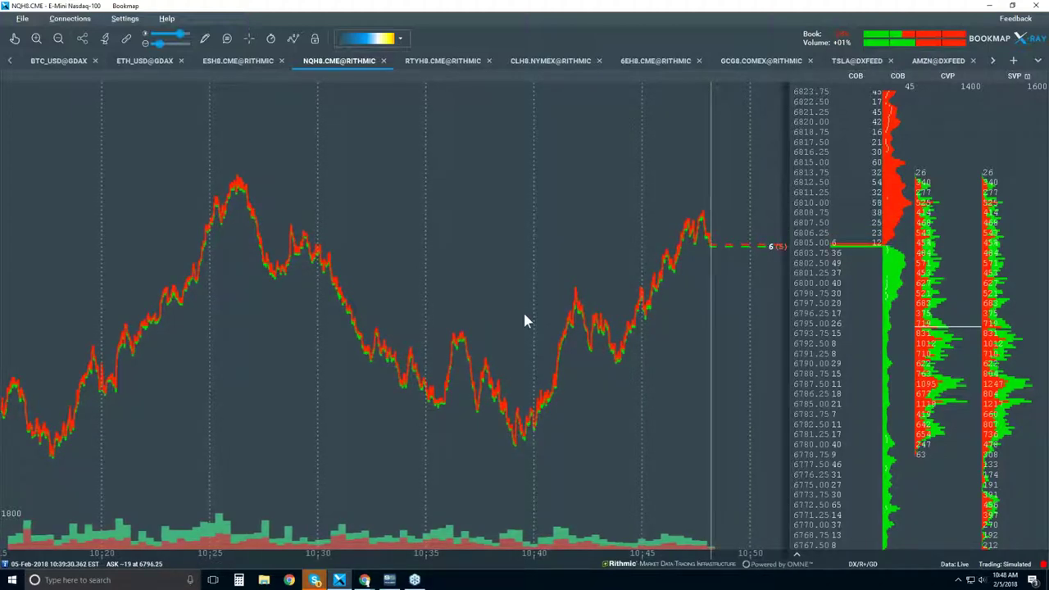
Step: Turn the Volume Dots and Heatmap indicators back on for the NQH8.CME@RITHMIC chart
{"action": "left_click", "coordinate": [293, 39]}
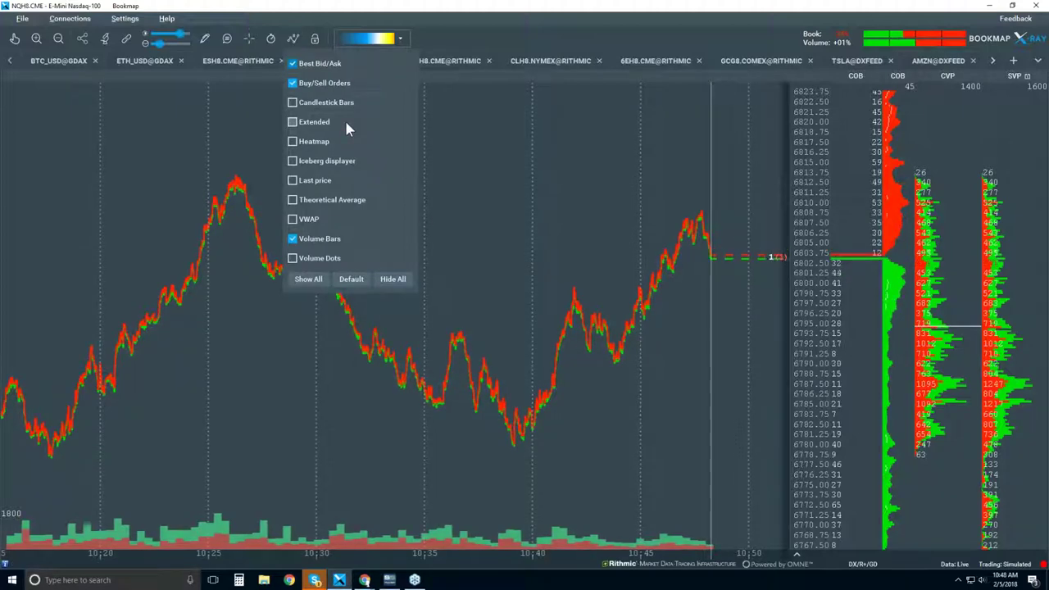
{"action": "left_click", "coordinate": [297, 259]}
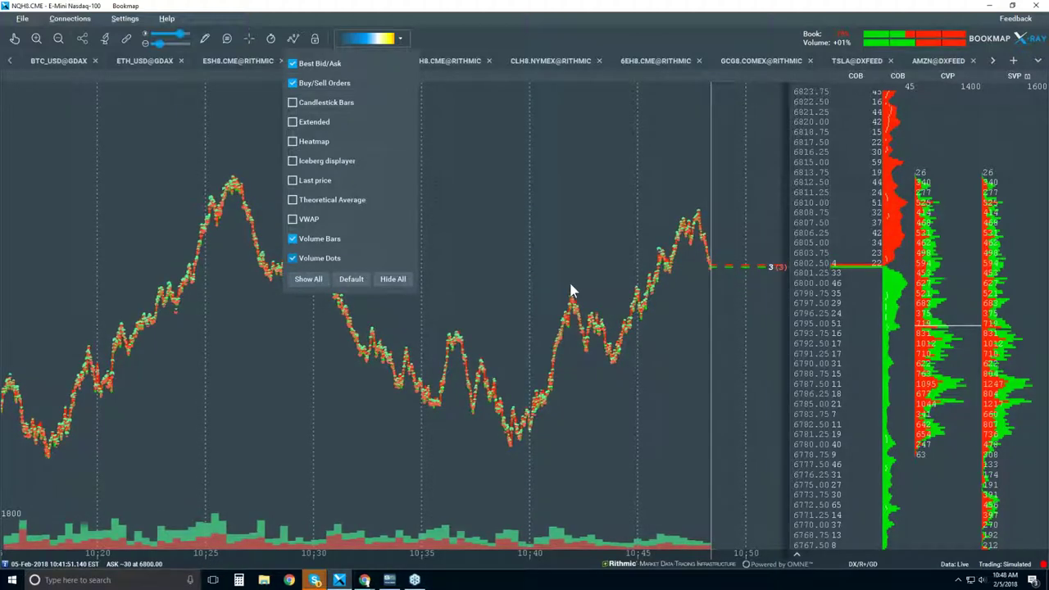
{"action": "left_click", "coordinate": [293, 142]}
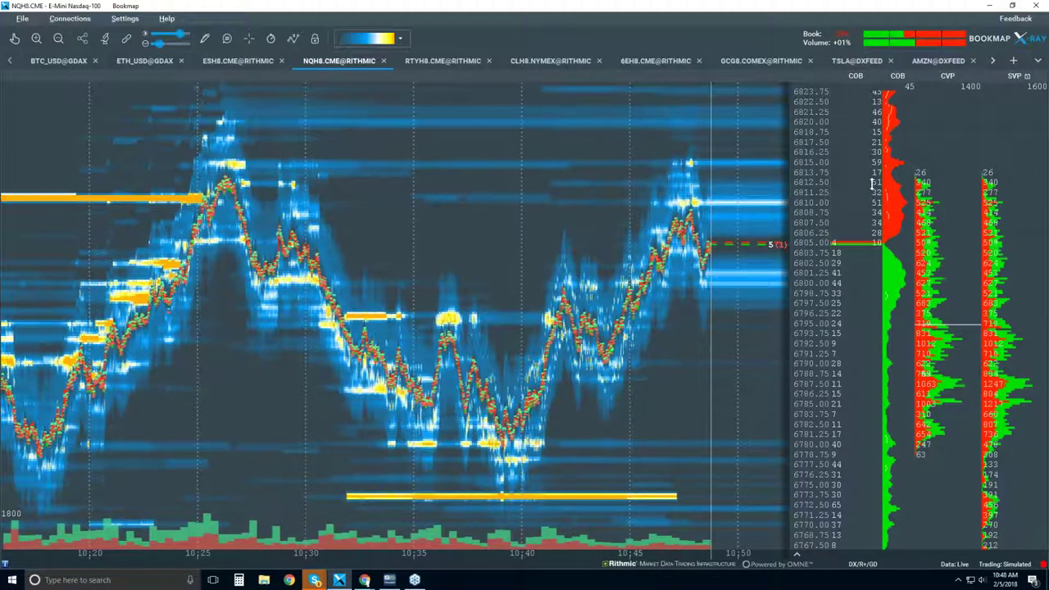
Step: Overlay Candlestick Bars on the NQH8.CME@RITHMIC heatmap, covering price history back to about 09:45
{"action": "left_click", "coordinate": [293, 38]}
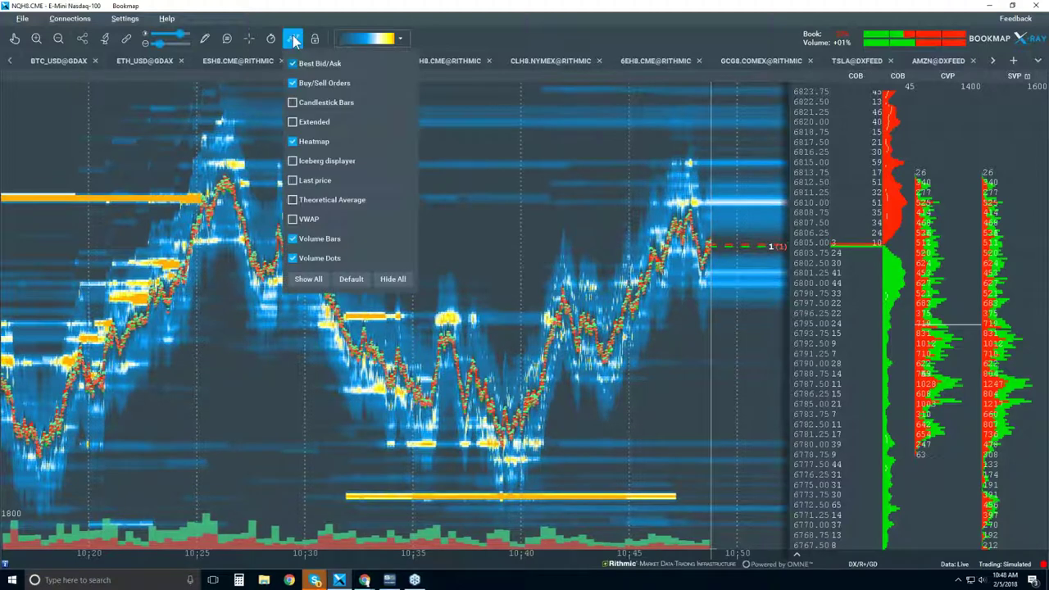
{"action": "left_click", "coordinate": [310, 102]}
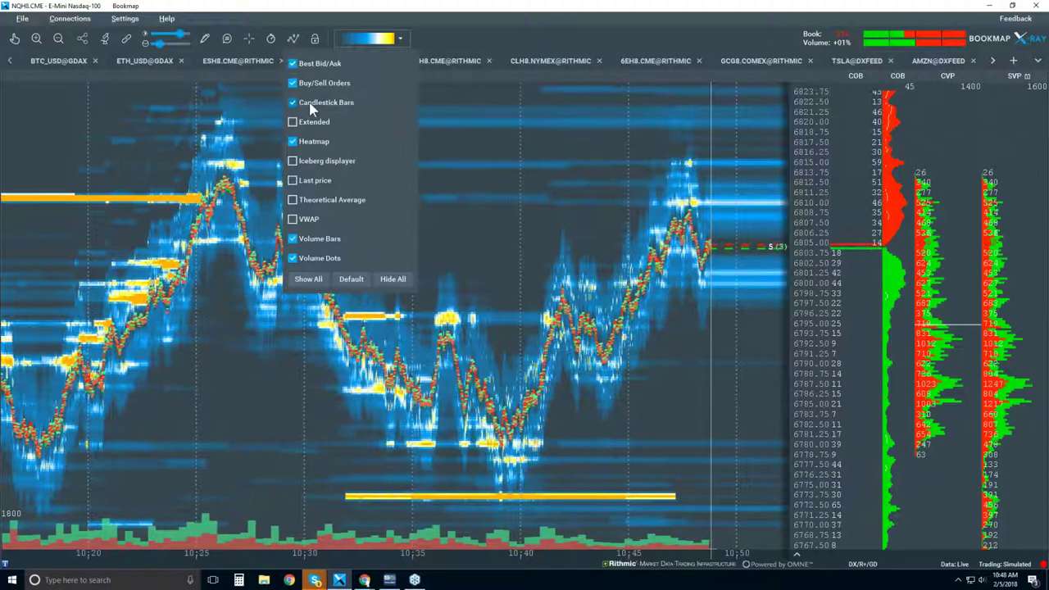
{"action": "left_click", "coordinate": [519, 147]}
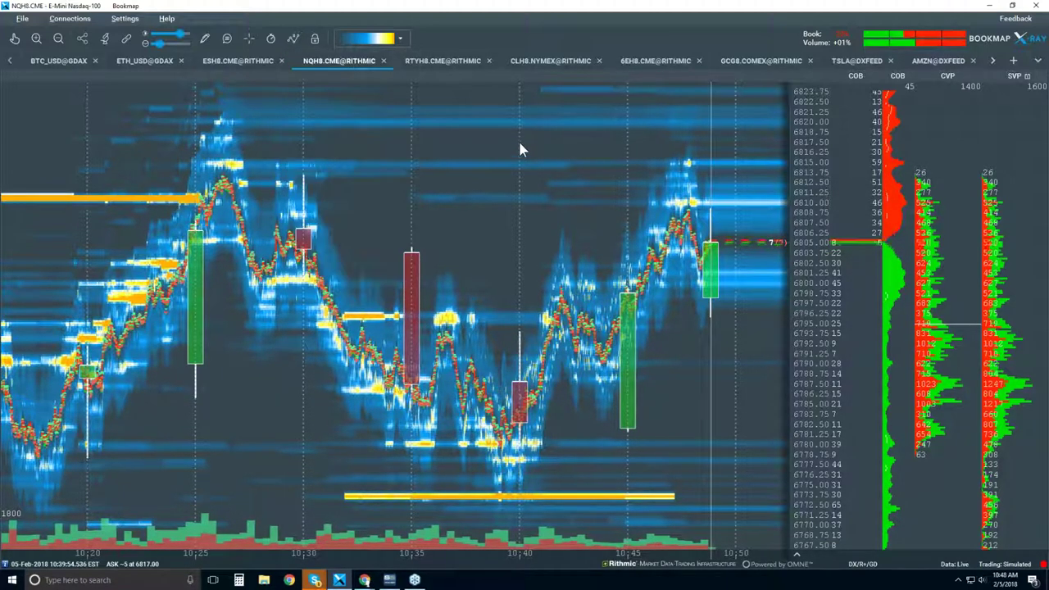
{"action": "scroll", "coordinate": [521, 140], "scroll_direction": "down", "scroll_amount": 2}
{"action": "scroll", "coordinate": [523, 146], "scroll_direction": "down", "scroll_amount": 2}
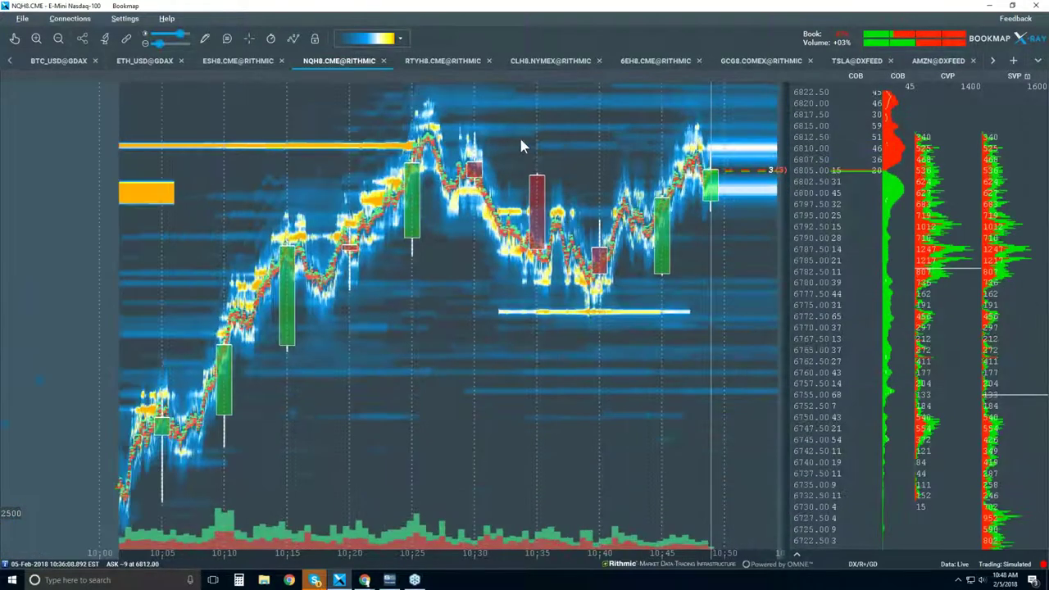
{"action": "scroll", "coordinate": [521, 145], "scroll_direction": "down", "scroll_amount": 3}
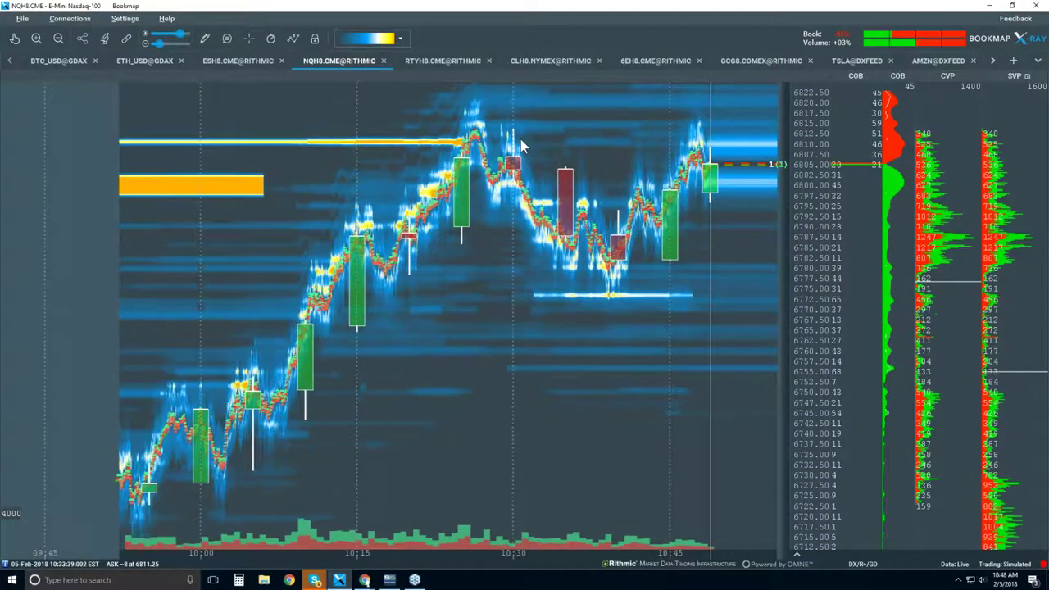
{"action": "scroll", "coordinate": [520, 145], "scroll_direction": "down", "scroll_amount": 2}
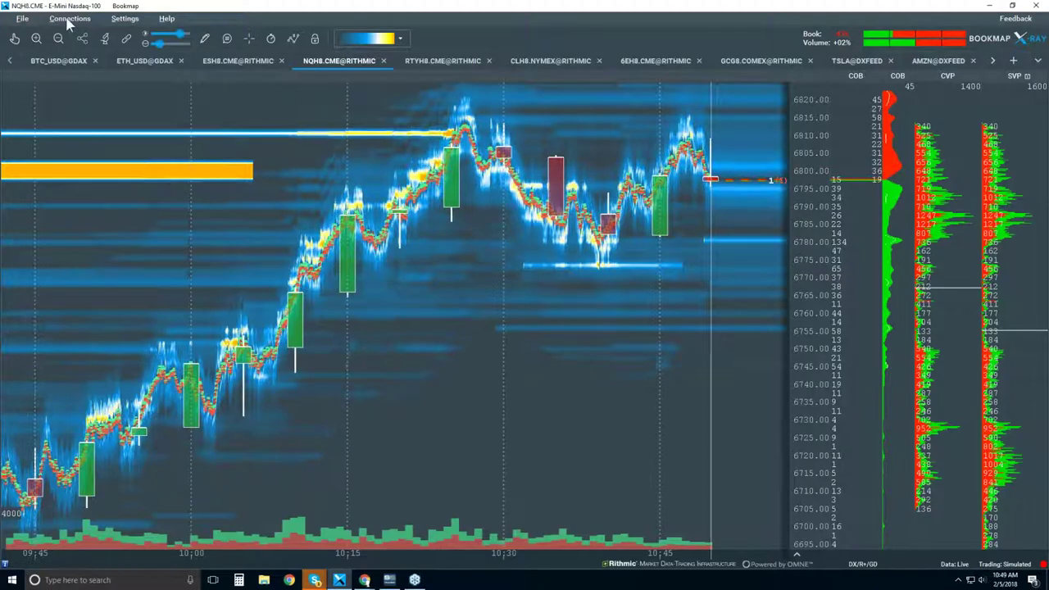
Step: Draw three rectangles around the stepped price consolidations between about 10:14 and 10:24:30, and leave drawing mode
{"action": "scroll", "coordinate": [430, 168], "scroll_direction": "up", "scroll_amount": 3}
{"action": "scroll", "coordinate": [432, 166], "scroll_direction": "up", "scroll_amount": 3}
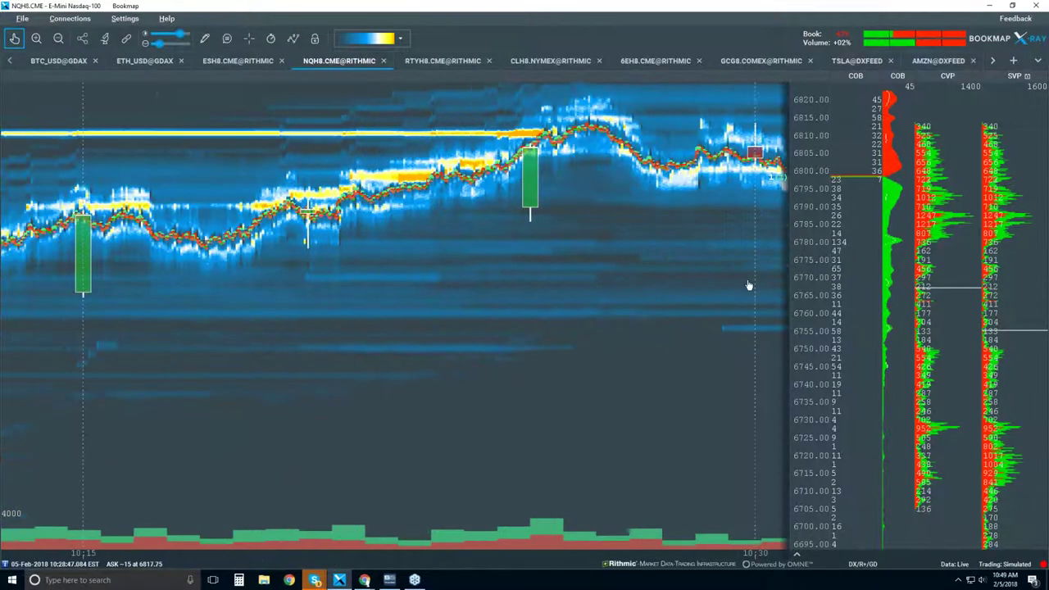
{"action": "scroll", "coordinate": [804, 270], "scroll_direction": "up", "scroll_amount": 3}
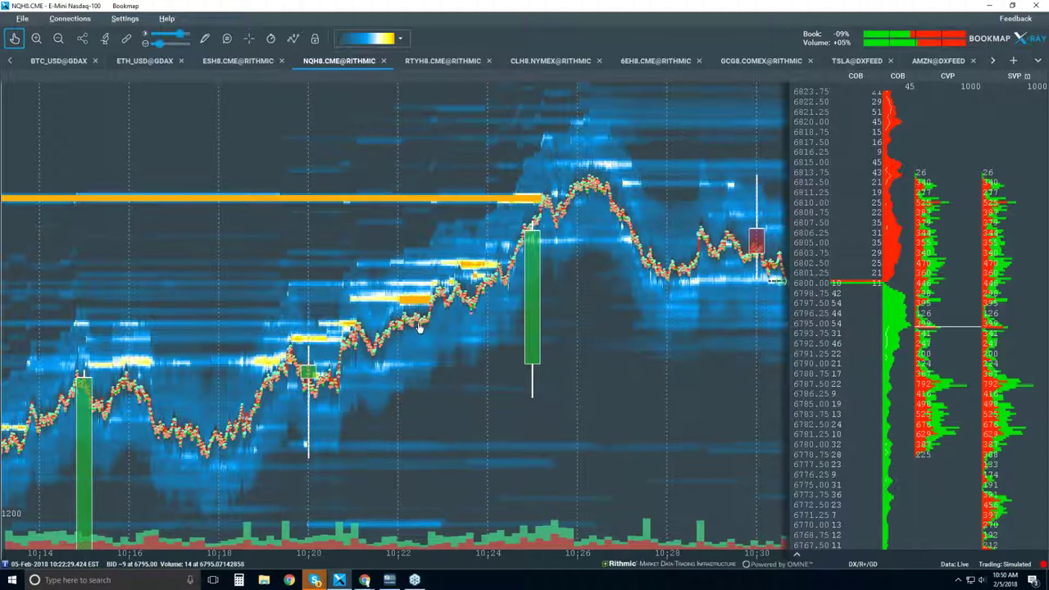
{"action": "left_click", "coordinate": [207, 38]}
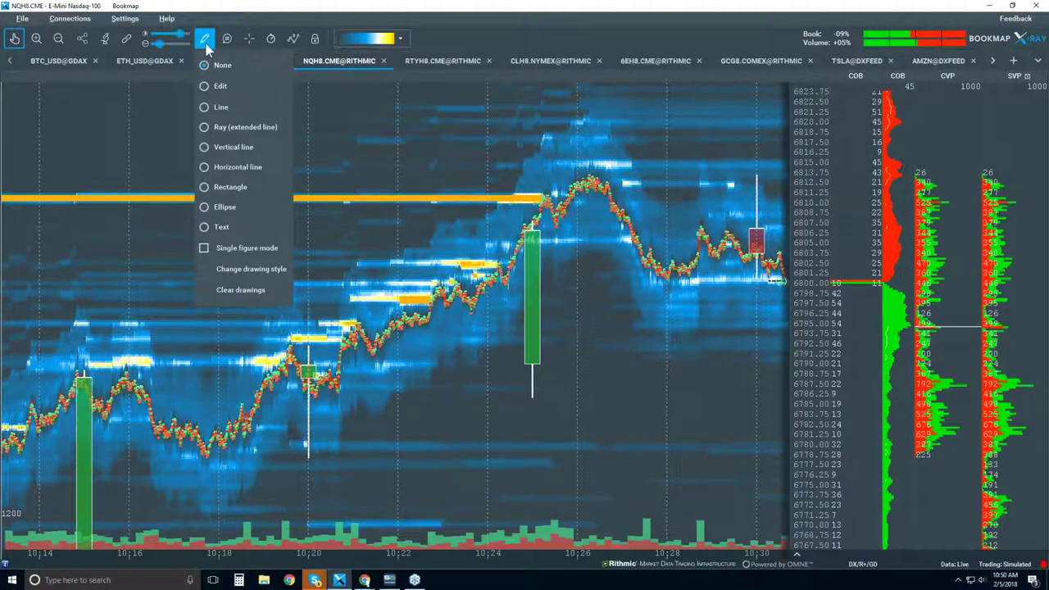
{"action": "left_click", "coordinate": [247, 187]}
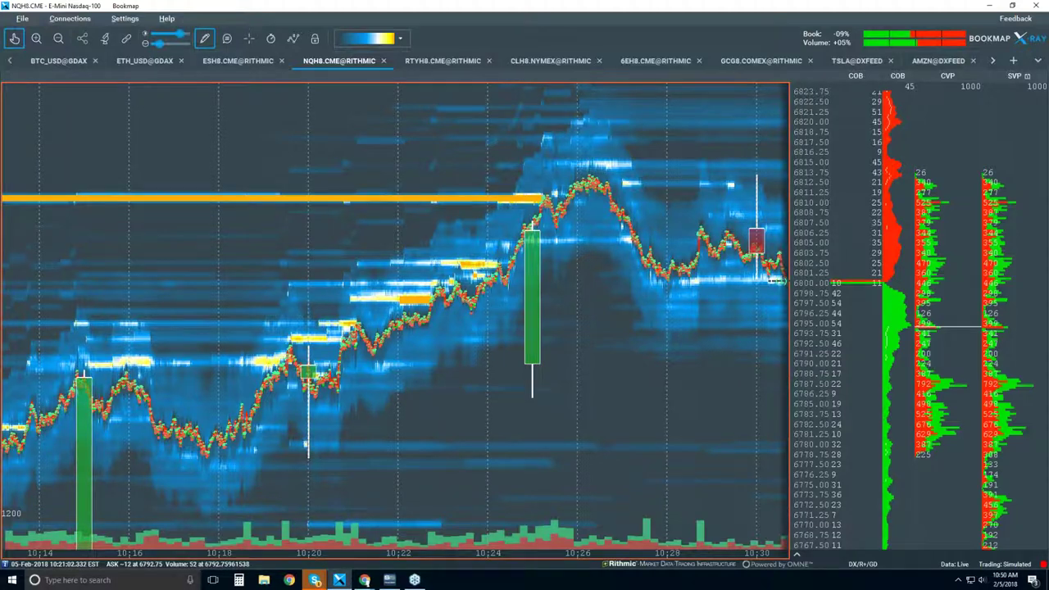
{"action": "left_click_drag", "start_coordinate": [329, 322], "coordinate": [381, 357]}
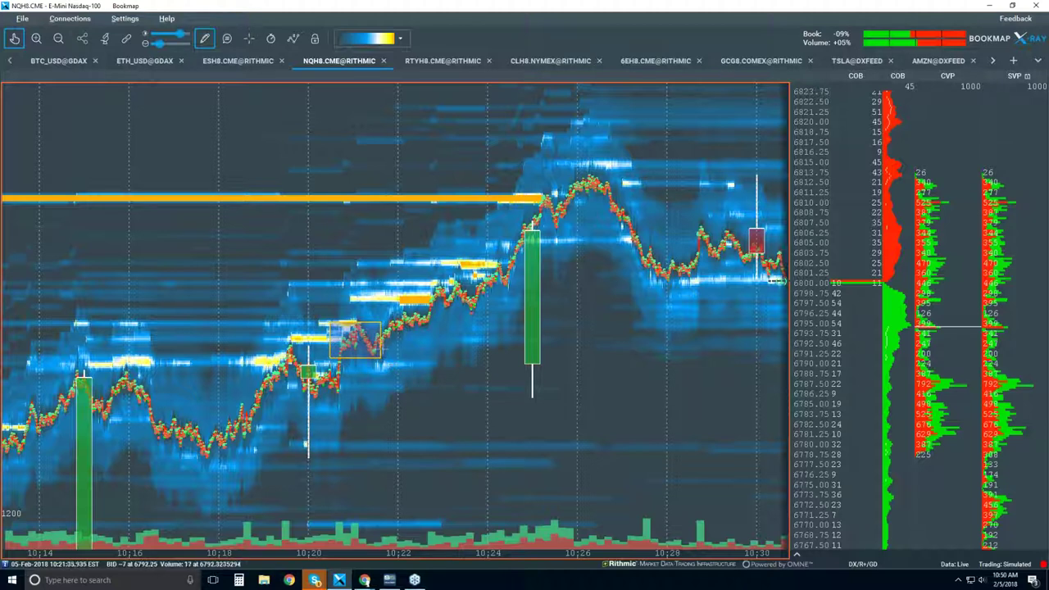
{"action": "left_click_drag", "start_coordinate": [339, 363], "coordinate": [30, 448]}
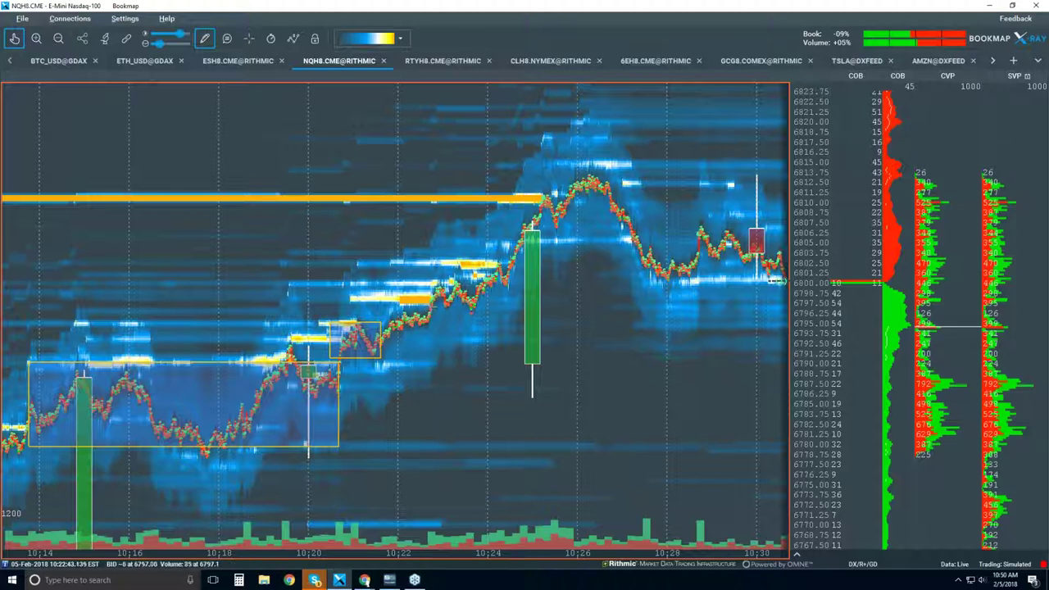
{"action": "left_click_drag", "start_coordinate": [427, 312], "coordinate": [512, 283]}
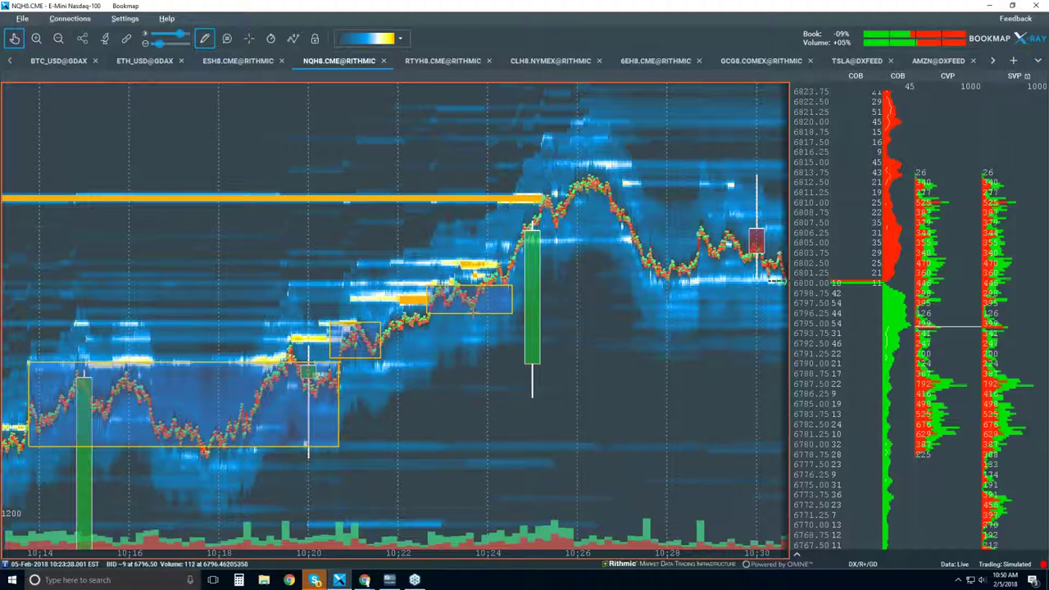
{"action": "left_click", "coordinate": [205, 38]}
{"action": "left_click", "coordinate": [216, 66]}
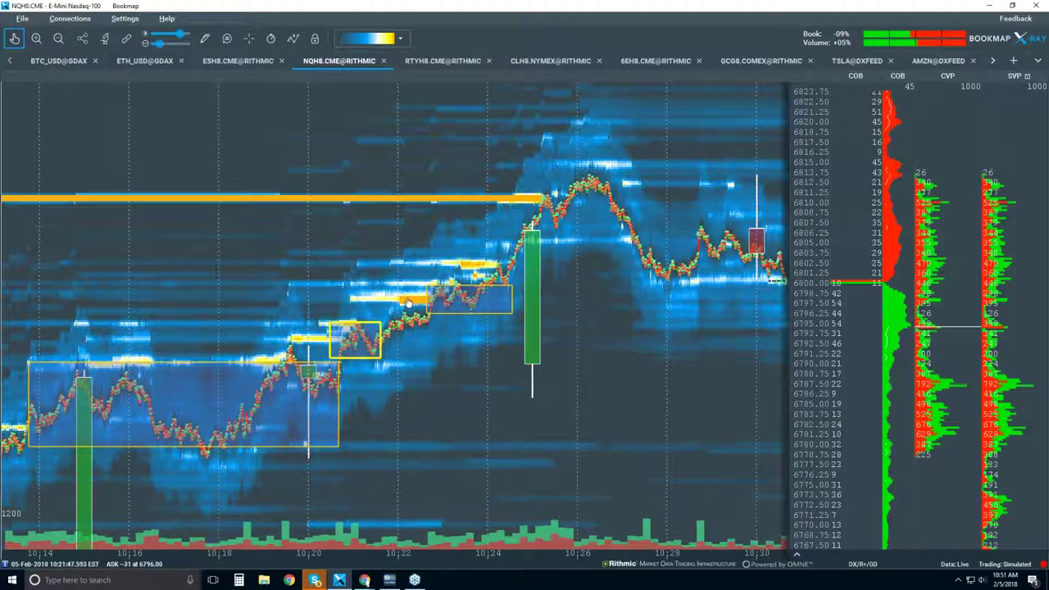
Step: Clear all drawings from the NQH8.CME@RITHMIC chart
{"action": "scroll", "coordinate": [432, 279], "scroll_direction": "up", "scroll_amount": 3}
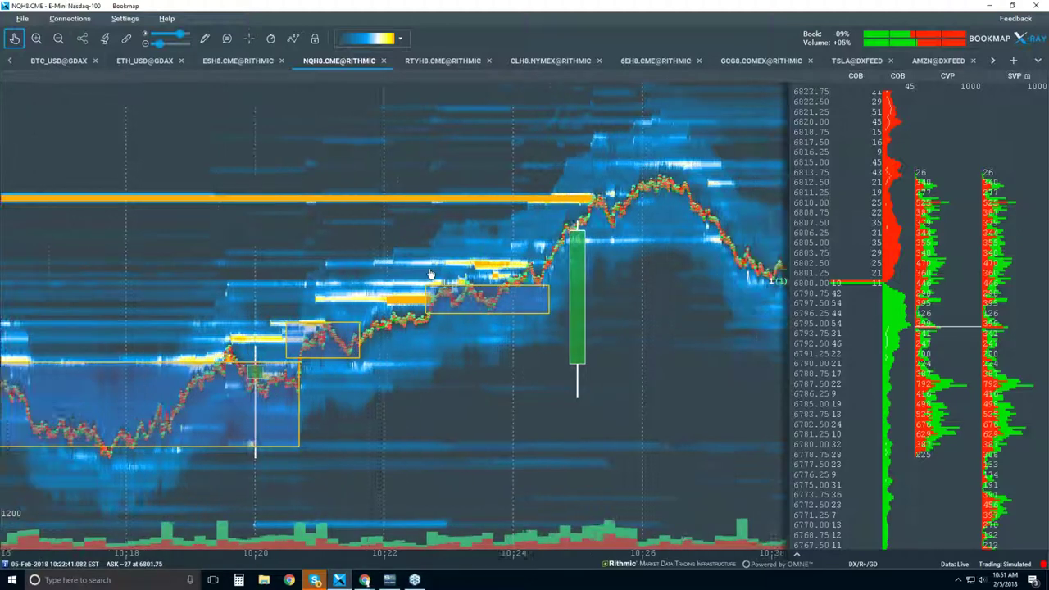
{"action": "scroll", "coordinate": [808, 343], "scroll_direction": "up", "scroll_amount": 3}
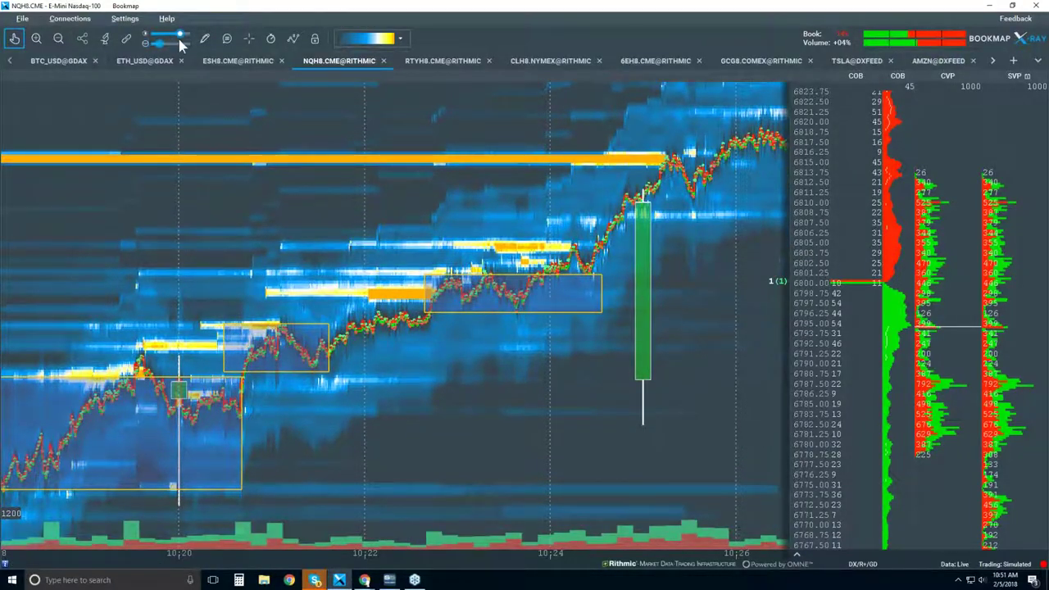
{"action": "left_click", "coordinate": [205, 38]}
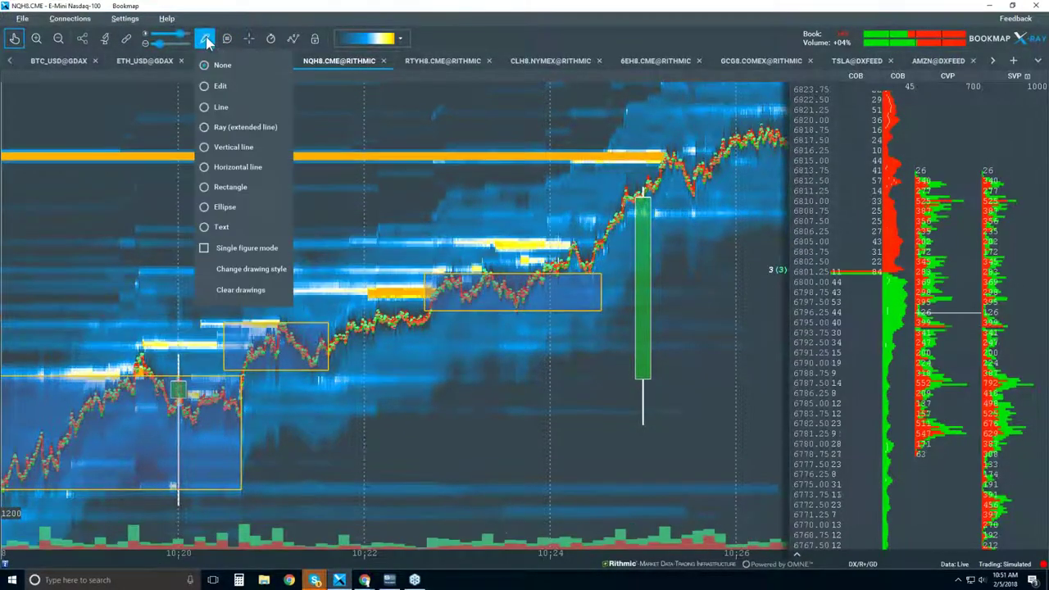
{"action": "left_click", "coordinate": [245, 290]}
{"action": "left_click", "coordinate": [581, 339]}
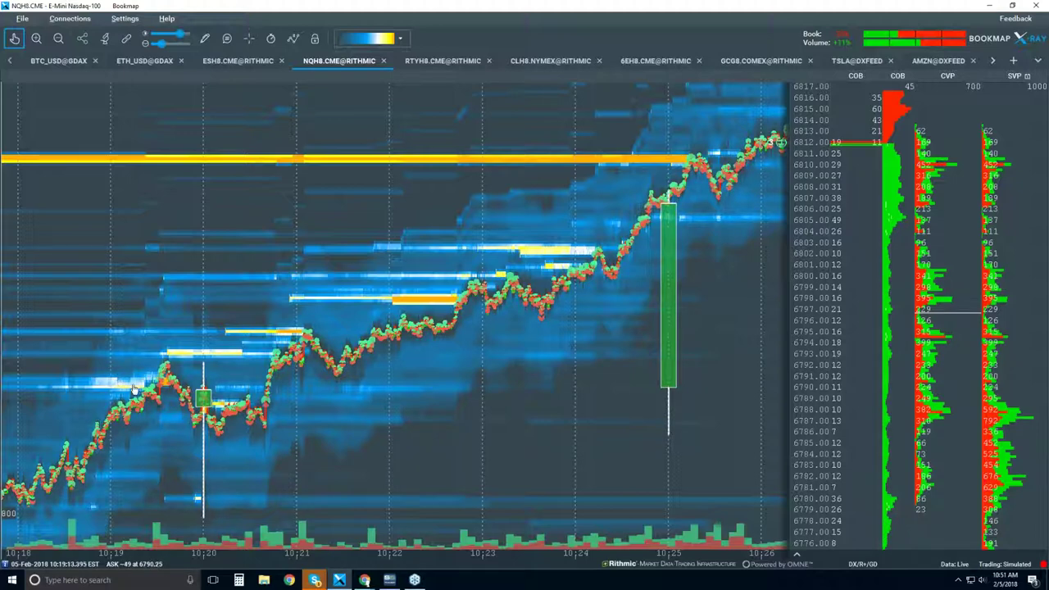
Step: Examine the bid/ask moves and the large liquidity around 6790.50 second by second, between about 10:19:26 and 10:19:34
{"action": "scroll", "coordinate": [148, 382], "scroll_direction": "up", "scroll_amount": 6}
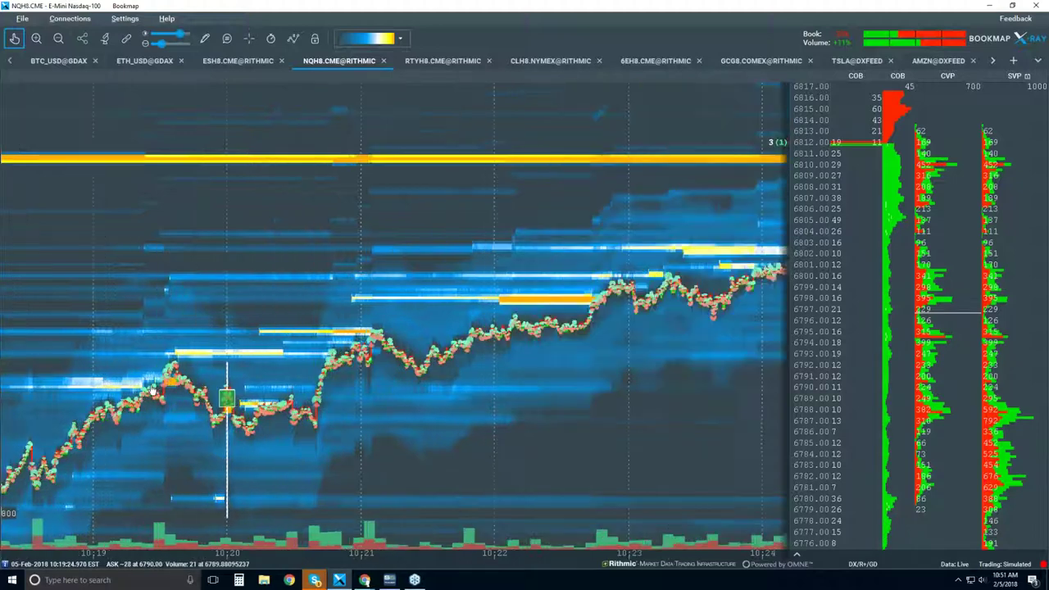
{"action": "scroll", "coordinate": [195, 373], "scroll_direction": "up", "scroll_amount": 3}
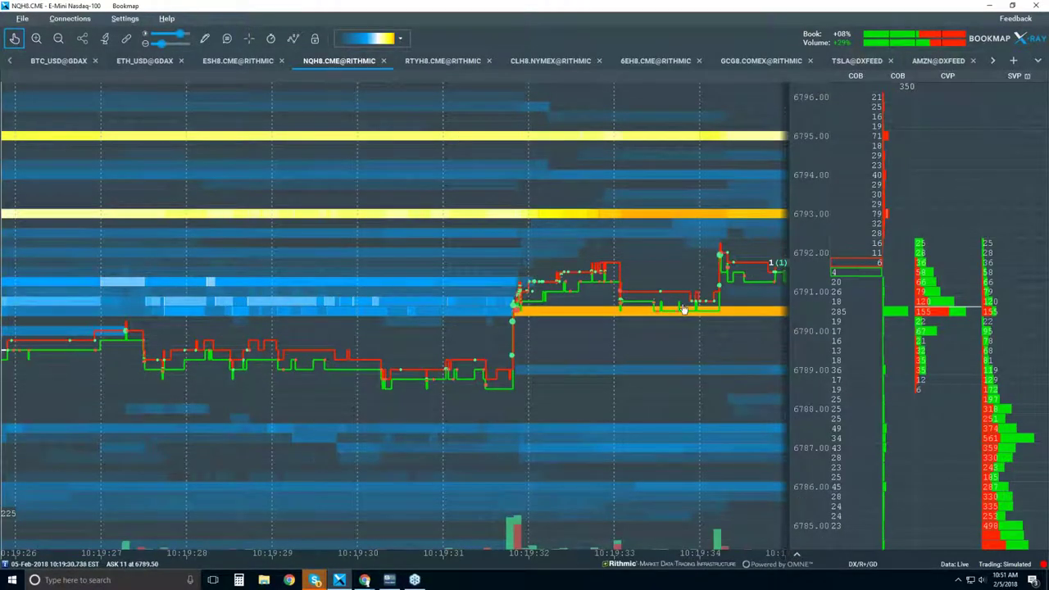
{"action": "scroll", "coordinate": [813, 311], "scroll_direction": "up", "scroll_amount": 3}
{"action": "scroll", "coordinate": [814, 312], "scroll_direction": "down", "scroll_amount": 3}
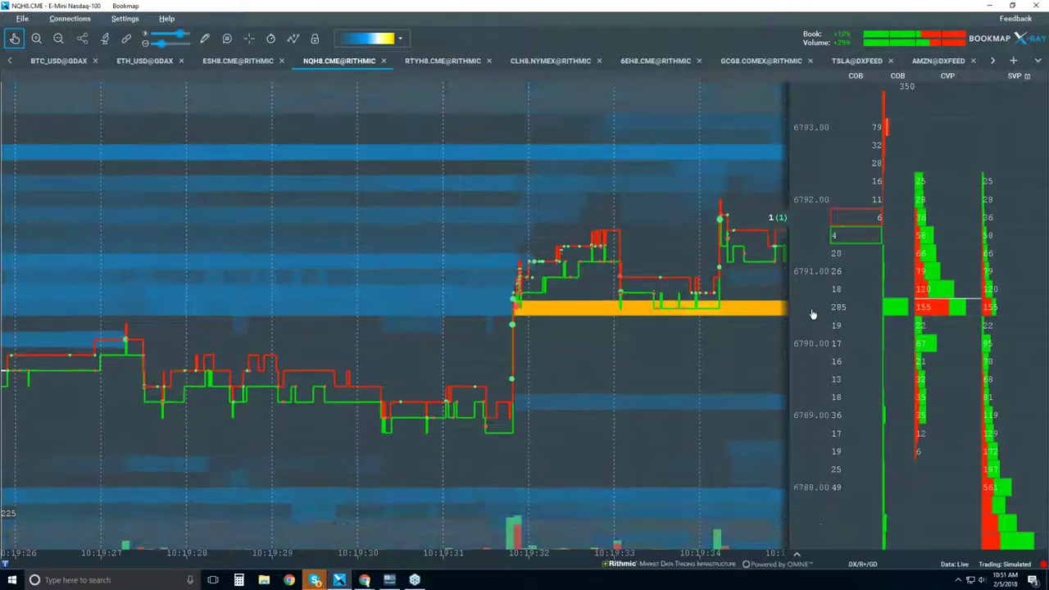
{"action": "scroll", "coordinate": [320, 385], "scroll_direction": "up", "scroll_amount": 3}
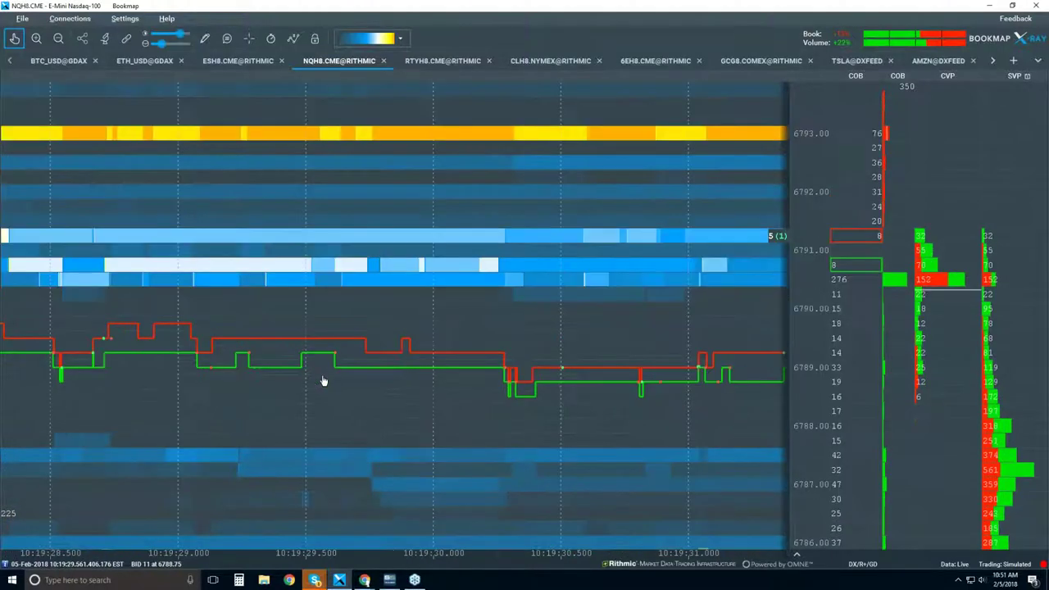
Step: Examine the individual trades and best bid/ask changes around 10:19:28 at millisecond and then sub-millisecond detail
{"action": "scroll", "coordinate": [355, 358], "scroll_direction": "up", "scroll_amount": 2}
{"action": "left_click_drag", "start_coordinate": [356, 359], "coordinate": [410, 328]}
{"action": "scroll", "coordinate": [409, 325], "scroll_direction": "up", "scroll_amount": 2}
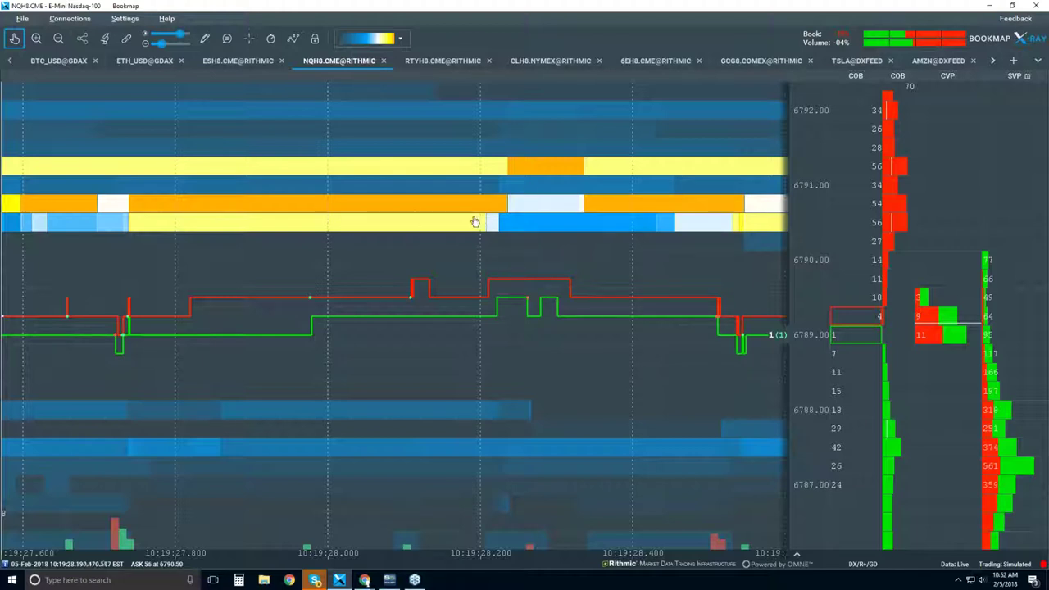
{"action": "scroll", "coordinate": [421, 232], "scroll_direction": "down", "scroll_amount": 3}
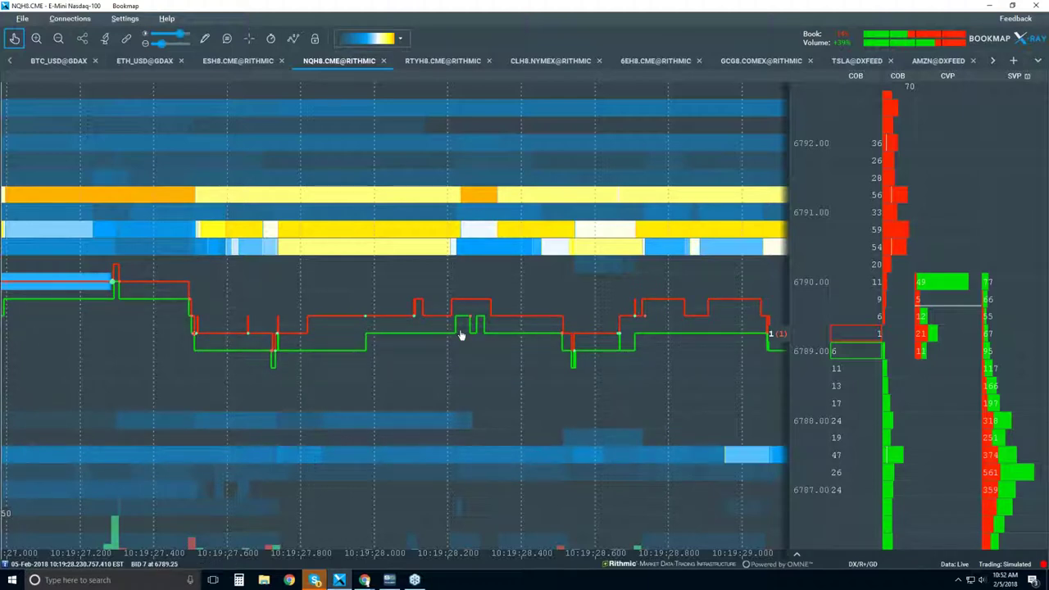
{"action": "scroll", "coordinate": [619, 328], "scroll_direction": "up", "scroll_amount": 5}
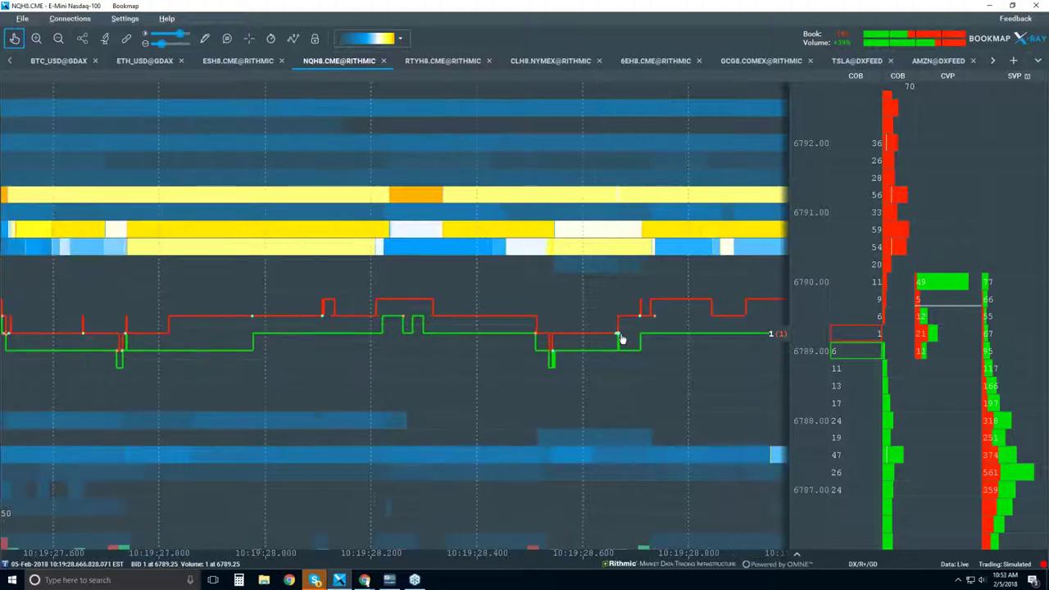
{"action": "scroll", "coordinate": [619, 324], "scroll_direction": "up", "scroll_amount": 6}
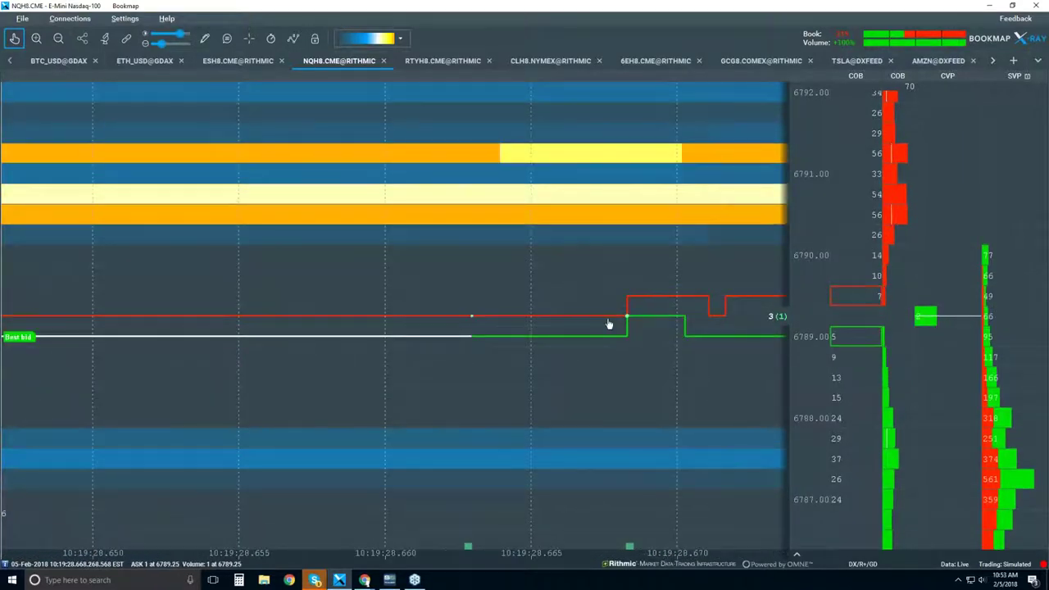
{"action": "scroll", "coordinate": [623, 324], "scroll_direction": "up", "scroll_amount": 6}
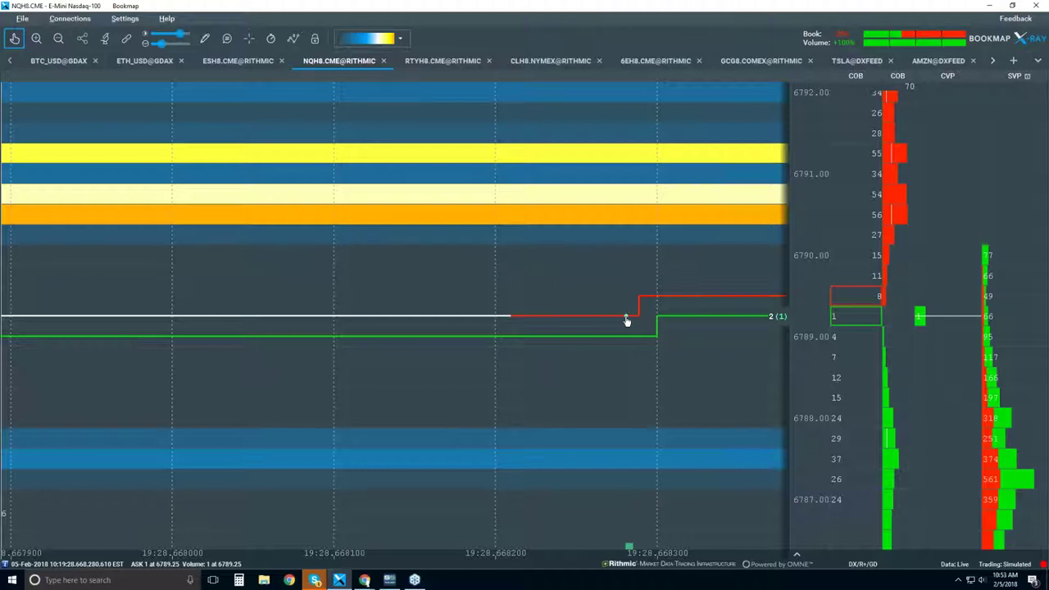
Step: Widen the chart's time range from sub-millisecond detail to about 25 seconds around 10:19:28
{"action": "scroll", "coordinate": [624, 297], "scroll_direction": "down", "scroll_amount": 3}
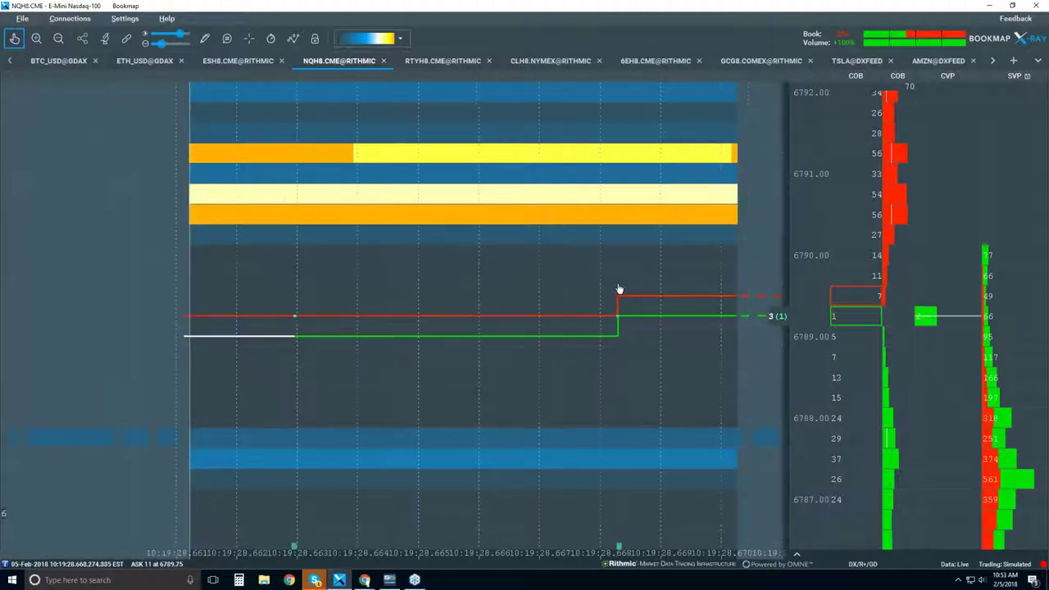
{"action": "scroll", "coordinate": [619, 289], "scroll_direction": "down", "scroll_amount": 3}
{"action": "scroll", "coordinate": [619, 289], "scroll_direction": "down", "scroll_amount": 4}
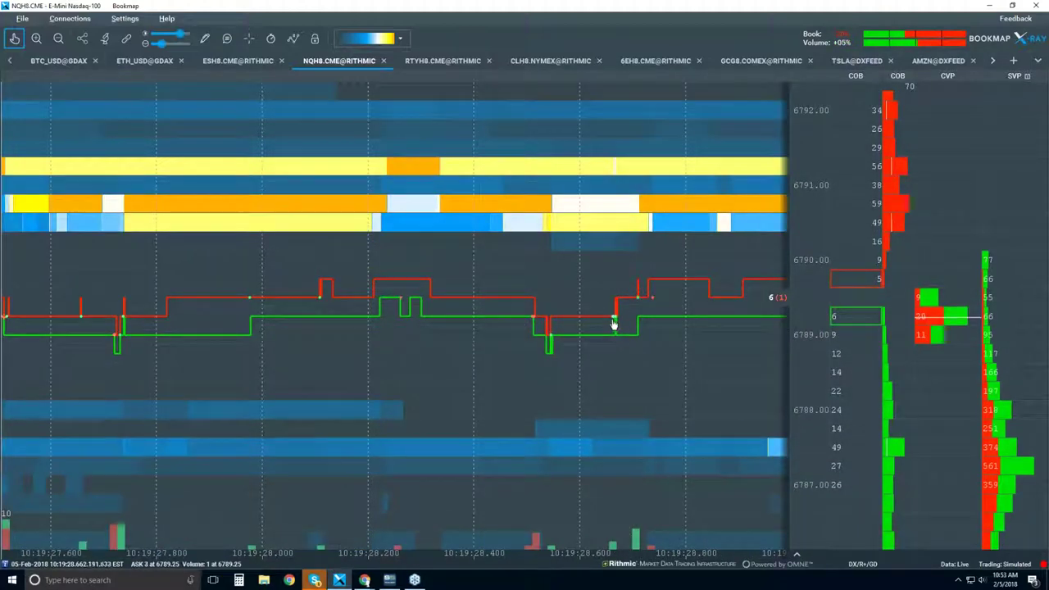
{"action": "scroll", "coordinate": [615, 326], "scroll_direction": "down", "scroll_amount": 5}
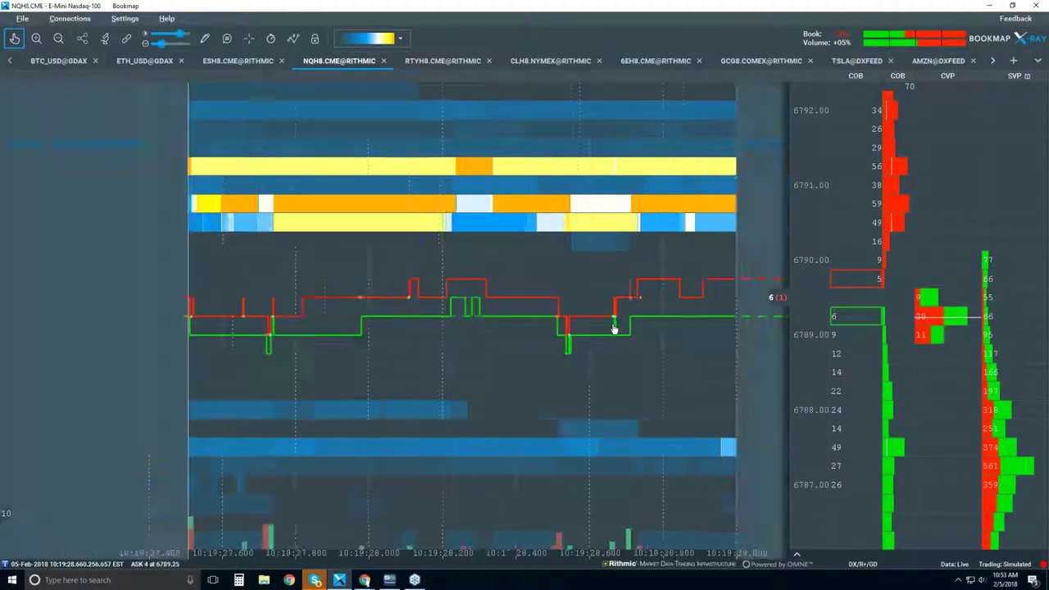
{"action": "scroll", "coordinate": [614, 329], "scroll_direction": "down", "scroll_amount": 2}
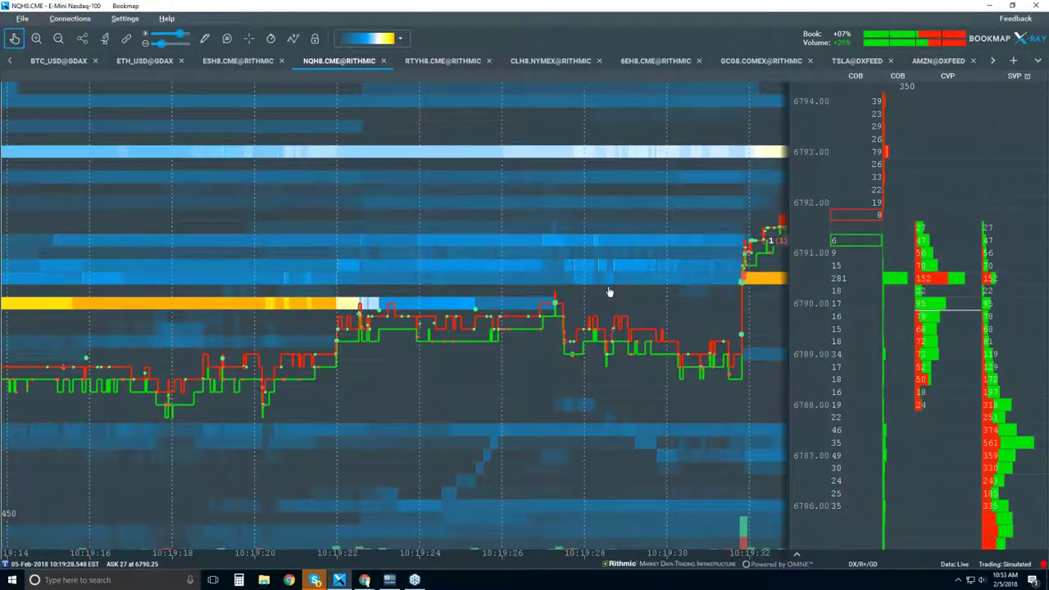
{"action": "scroll", "coordinate": [609, 292], "scroll_direction": "down", "scroll_amount": 2}
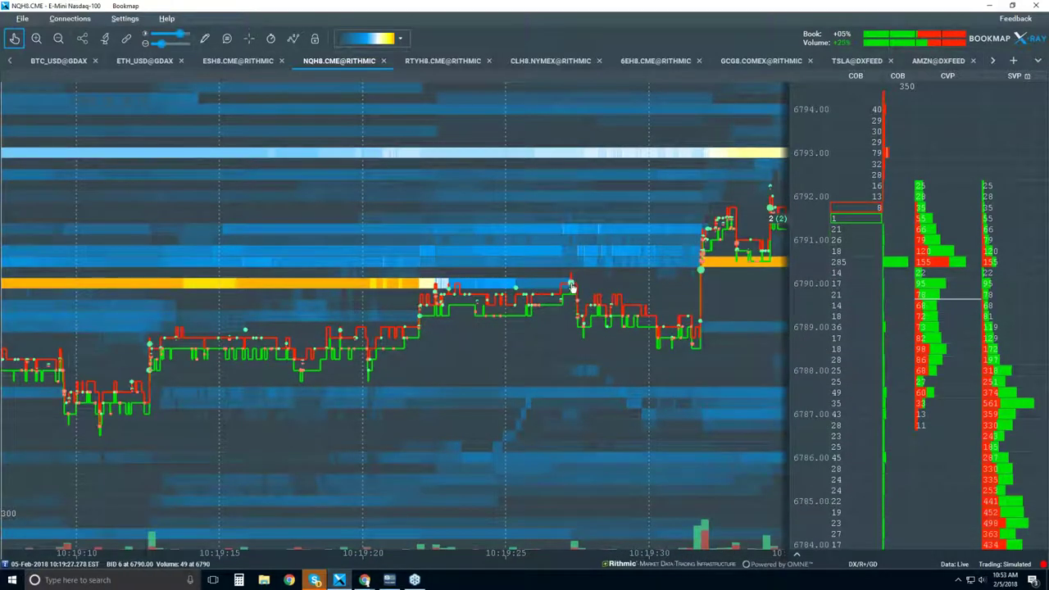
Step: Turn on the chart's data tooltip and examine the individual trades at 6790.00 around 10:19:27.290 at sub-millisecond detail
{"action": "key", "text": "t"}
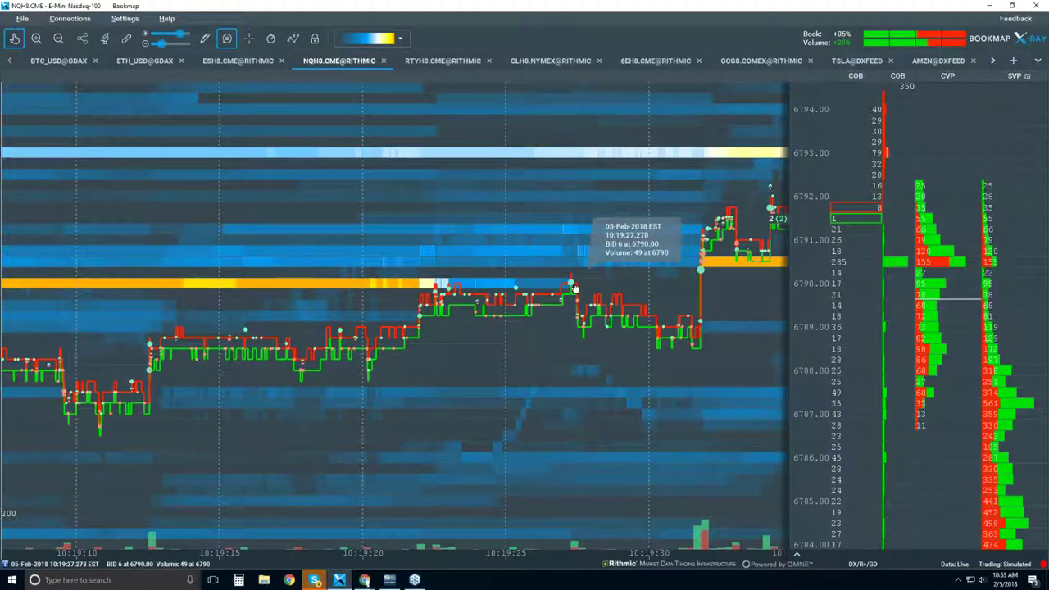
{"action": "scroll", "coordinate": [572, 286], "scroll_direction": "up", "scroll_amount": 4}
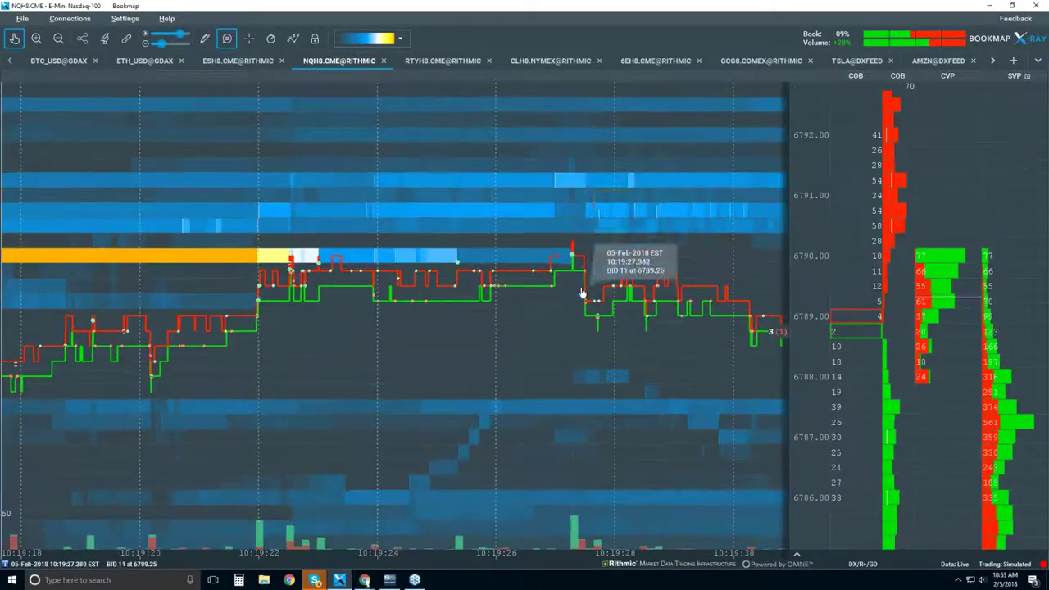
{"action": "scroll", "coordinate": [572, 262], "scroll_direction": "up", "scroll_amount": 8}
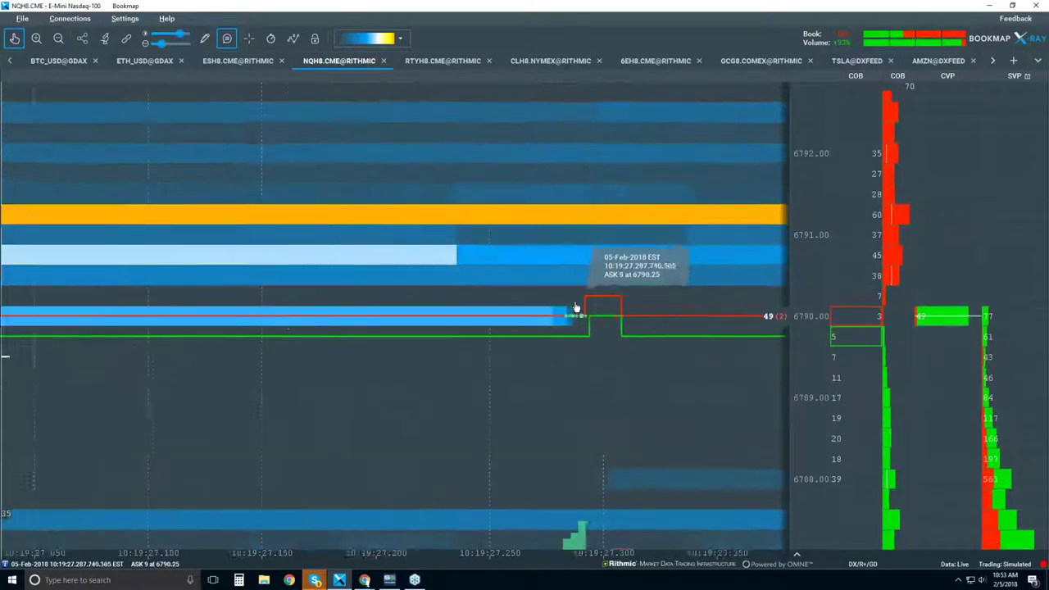
{"action": "scroll", "coordinate": [586, 318], "scroll_direction": "up", "scroll_amount": 6}
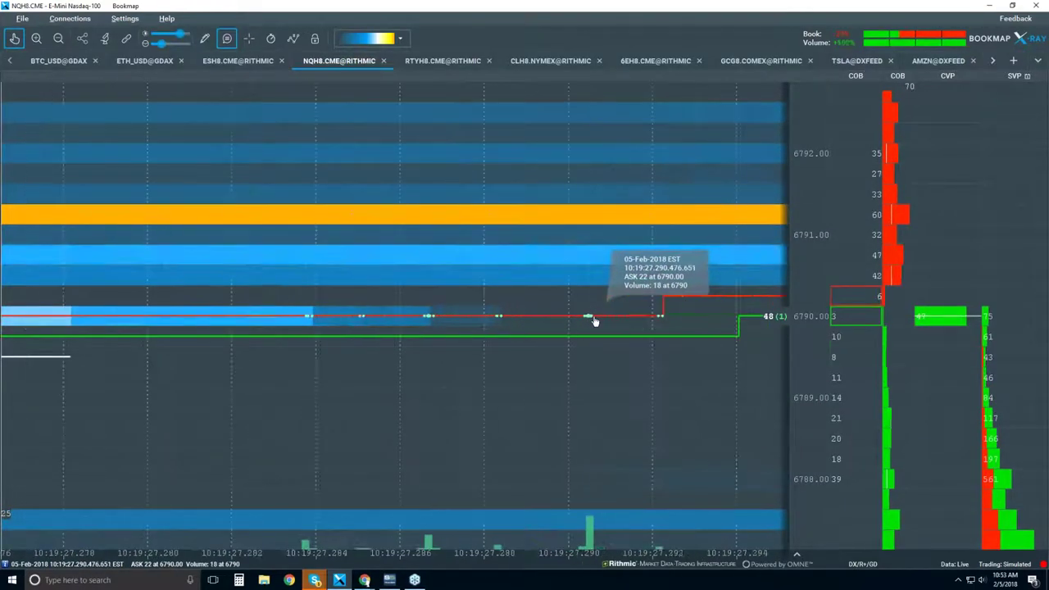
{"action": "scroll", "coordinate": [592, 324], "scroll_direction": "up", "scroll_amount": 2}
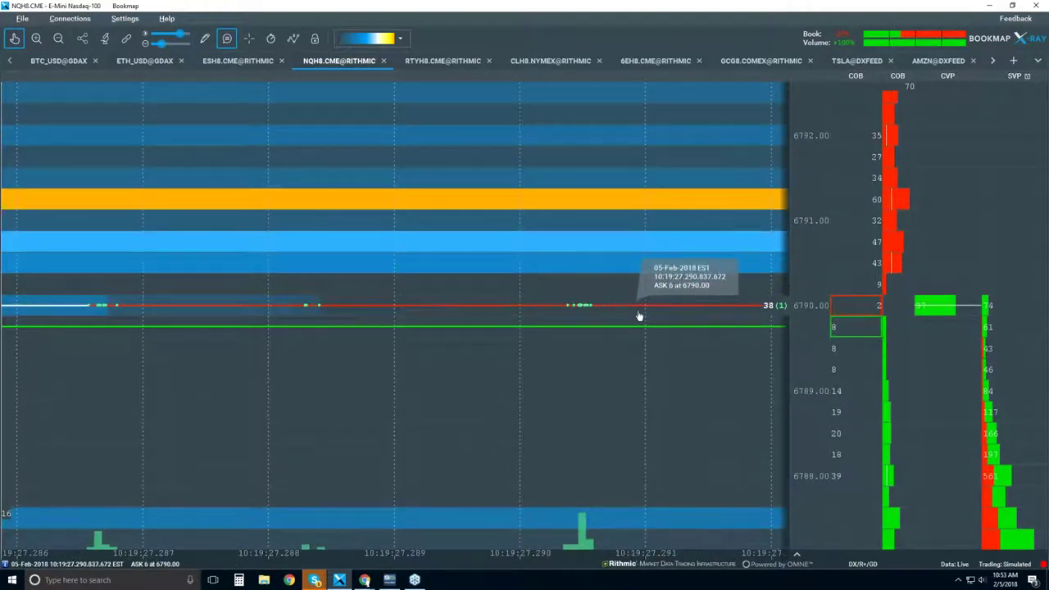
{"action": "scroll", "coordinate": [603, 316], "scroll_direction": "up", "scroll_amount": 2}
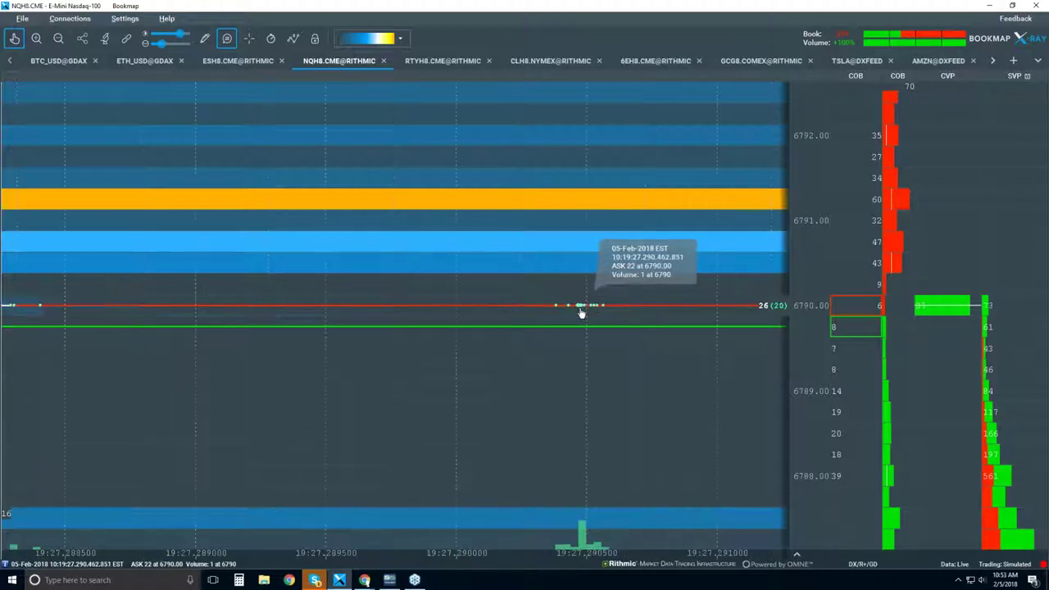
{"action": "scroll", "coordinate": [599, 315], "scroll_direction": "up", "scroll_amount": 2}
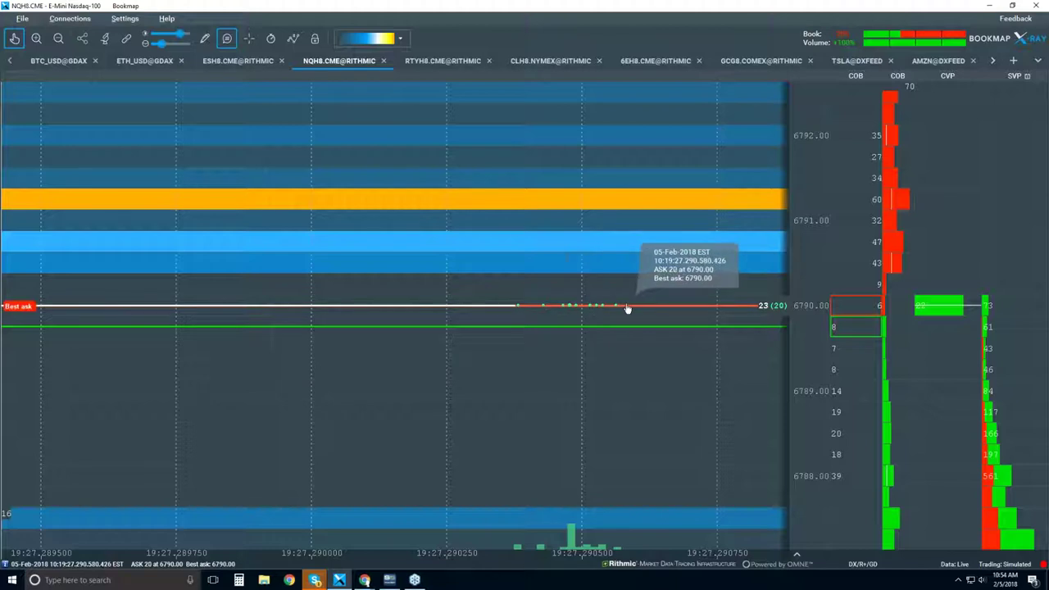
{"action": "scroll", "coordinate": [627, 309], "scroll_direction": "up", "scroll_amount": 2}
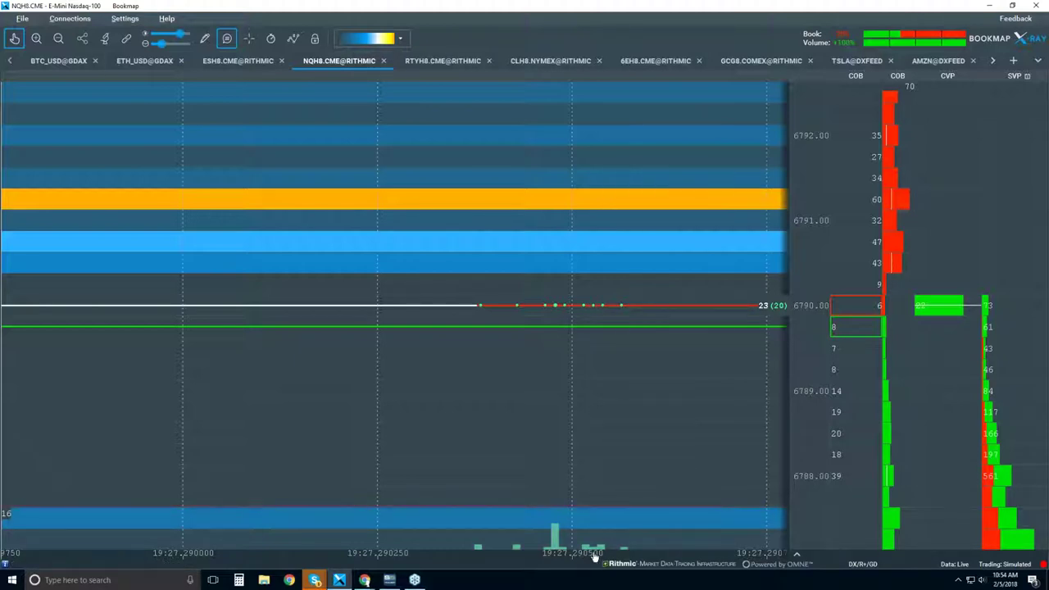
{"action": "mouse_move", "coordinate": [584, 308]}
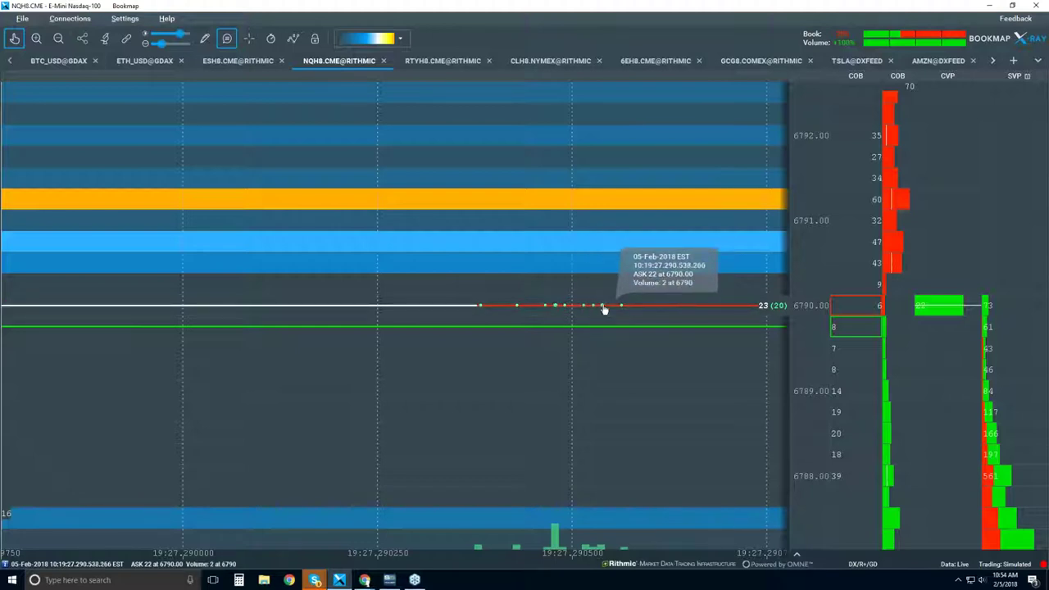
Step: Widen the time range around 10:19:27 again until the price action from about 10:19:10 to 10:19:30 shows
{"action": "scroll", "coordinate": [583, 276], "scroll_direction": "down", "scroll_amount": 2}
{"action": "scroll", "coordinate": [585, 276], "scroll_direction": "down", "scroll_amount": 3}
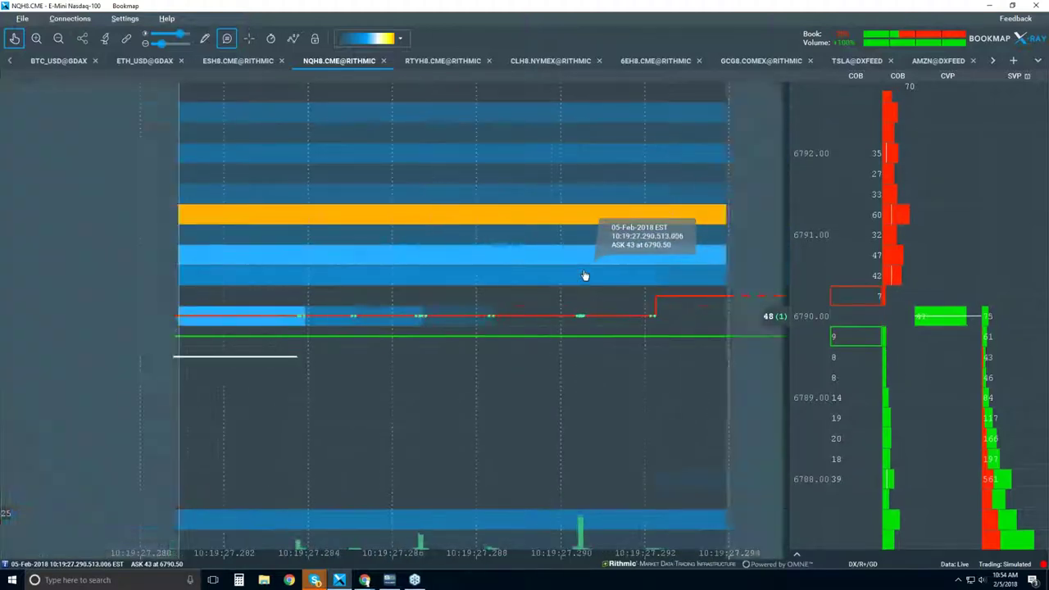
{"action": "scroll", "coordinate": [585, 276], "scroll_direction": "down", "scroll_amount": 2}
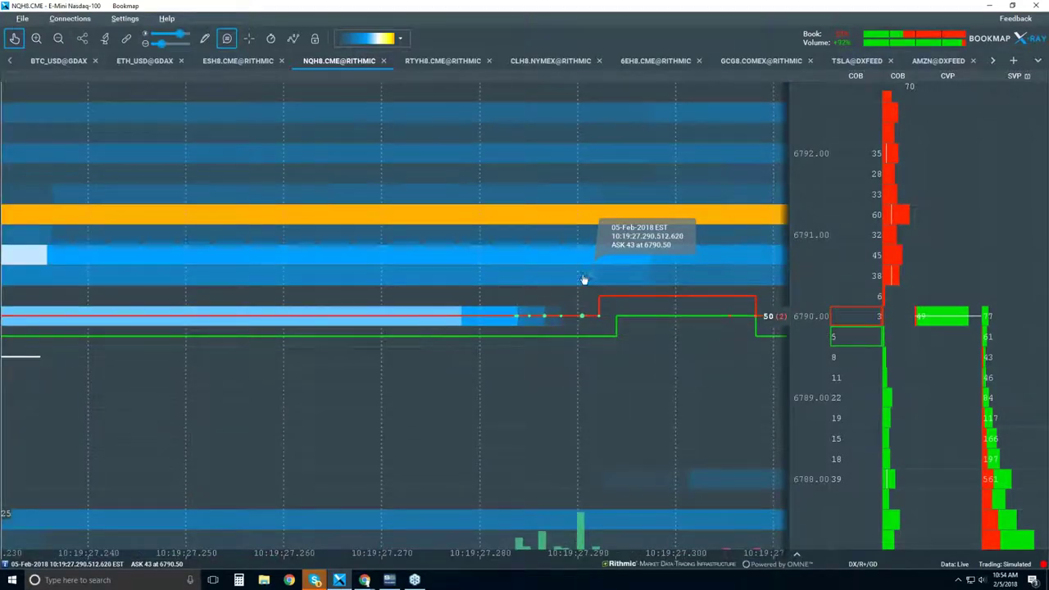
{"action": "scroll", "coordinate": [579, 342], "scroll_direction": "down", "scroll_amount": 3}
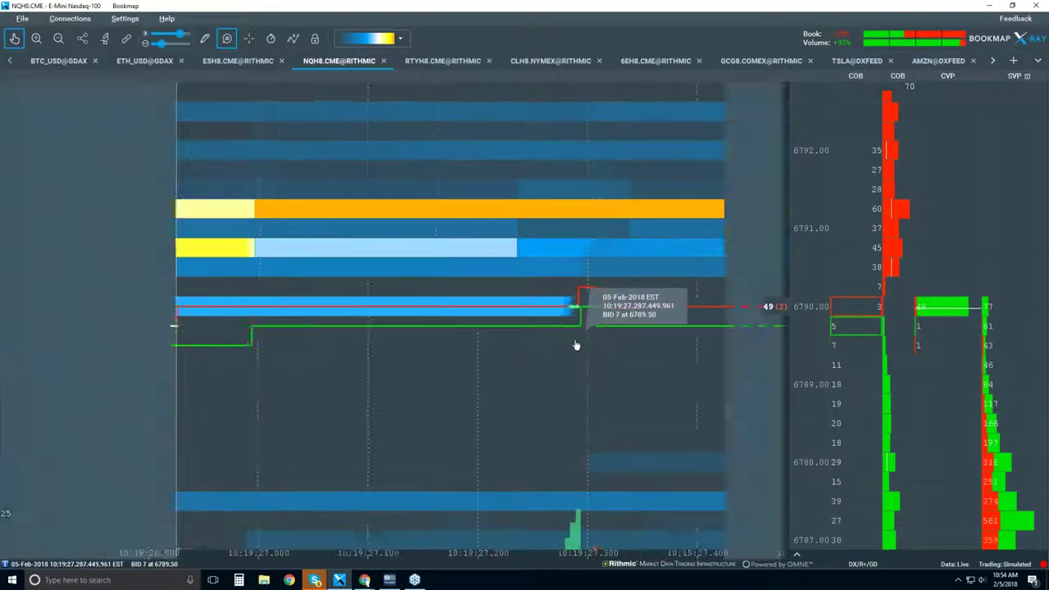
{"action": "scroll", "coordinate": [576, 345], "scroll_direction": "down", "scroll_amount": 4}
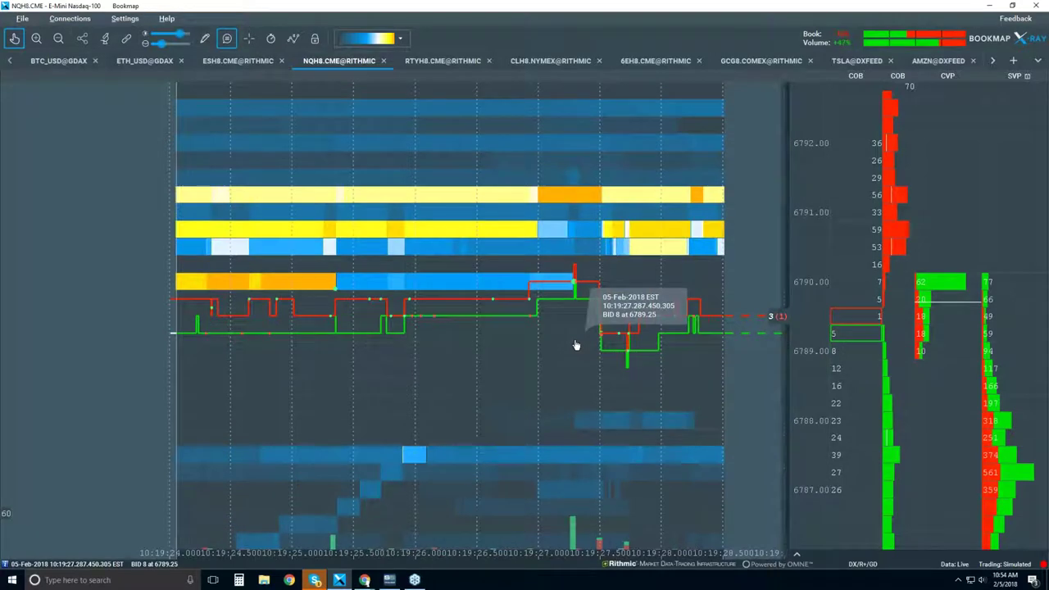
{"action": "scroll", "coordinate": [577, 345], "scroll_direction": "down", "scroll_amount": 3}
{"action": "scroll", "coordinate": [571, 294], "scroll_direction": "down", "scroll_amount": 2}
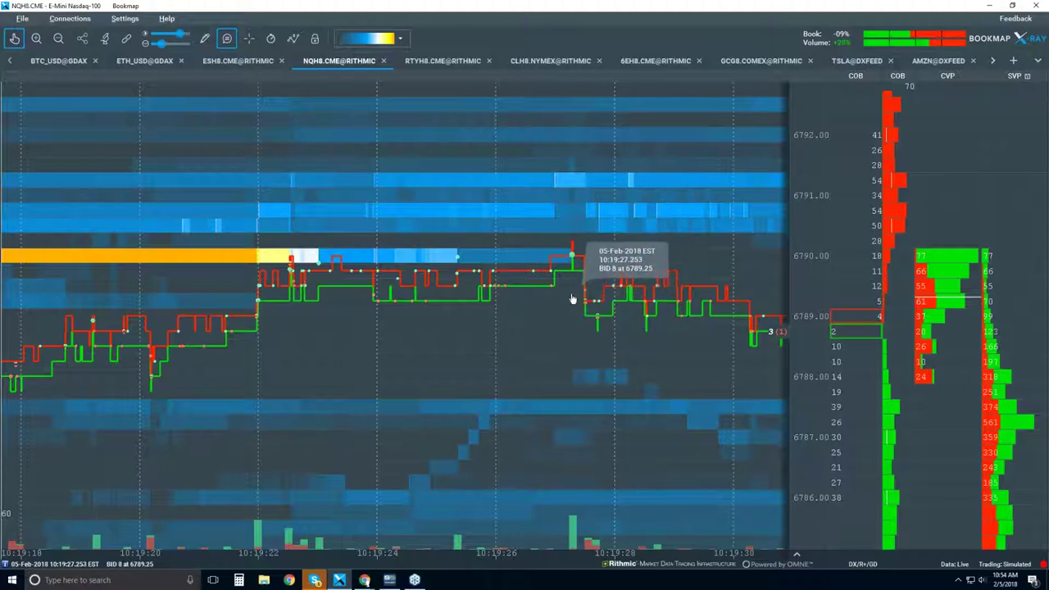
{"action": "scroll", "coordinate": [573, 300], "scroll_direction": "down", "scroll_amount": 3}
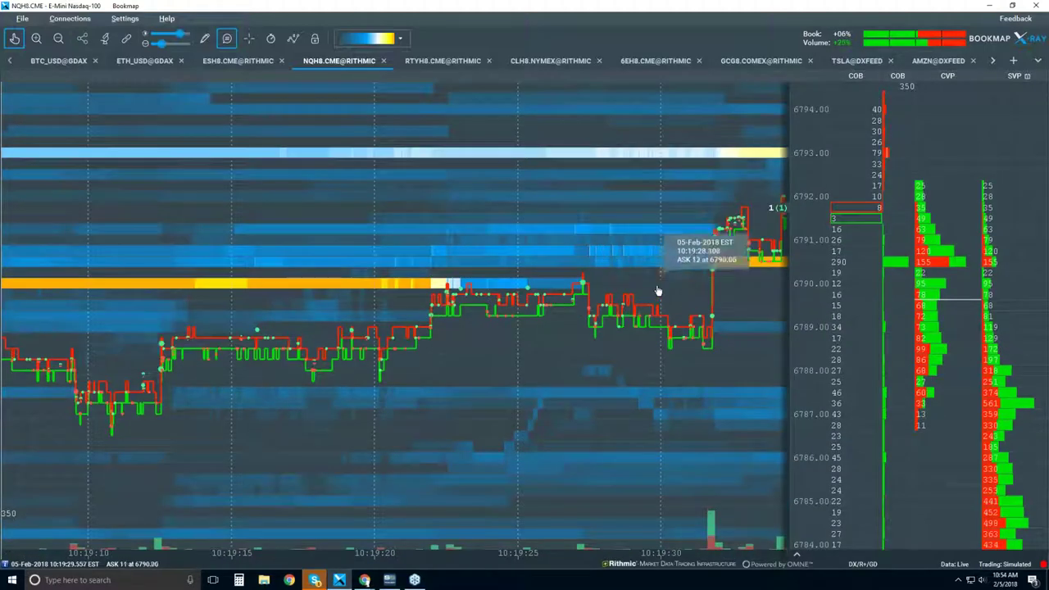
Step: Review the price moves and liquidity levels over several minutes, from about 10:16:30 to 10:21:30
{"action": "left_click_drag", "start_coordinate": [634, 318], "coordinate": [414, 305]}
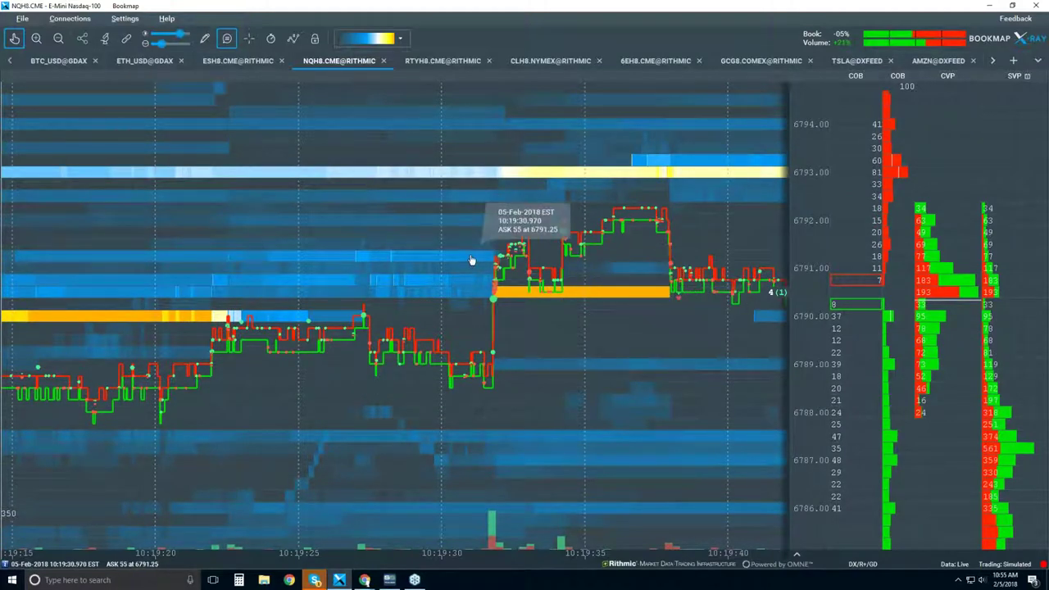
{"action": "scroll", "coordinate": [464, 256], "scroll_direction": "down", "scroll_amount": 3}
{"action": "scroll", "coordinate": [466, 259], "scroll_direction": "down", "scroll_amount": 5}
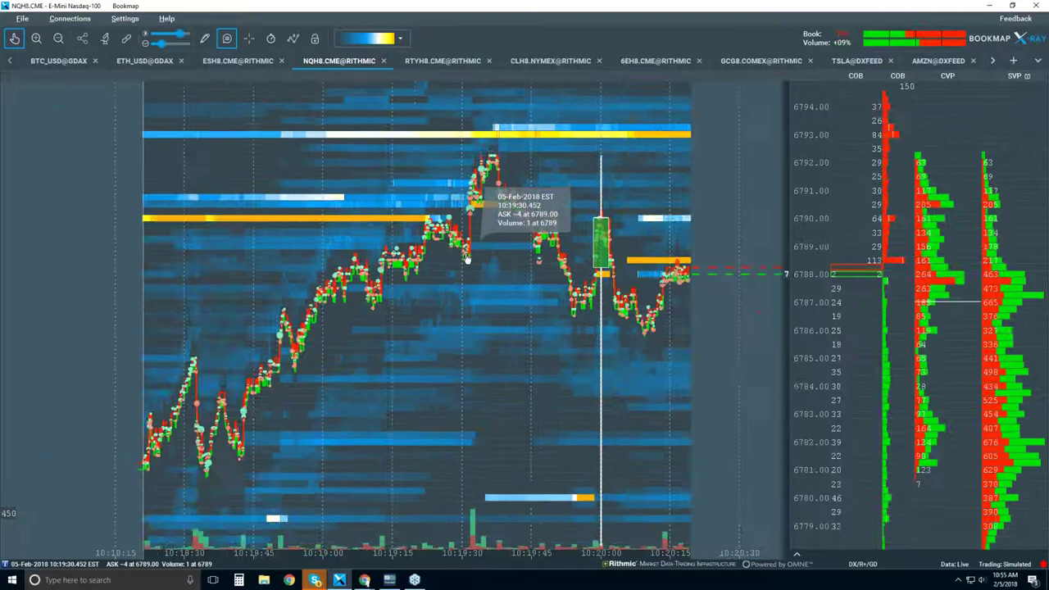
{"action": "scroll", "coordinate": [464, 259], "scroll_direction": "down", "scroll_amount": 3}
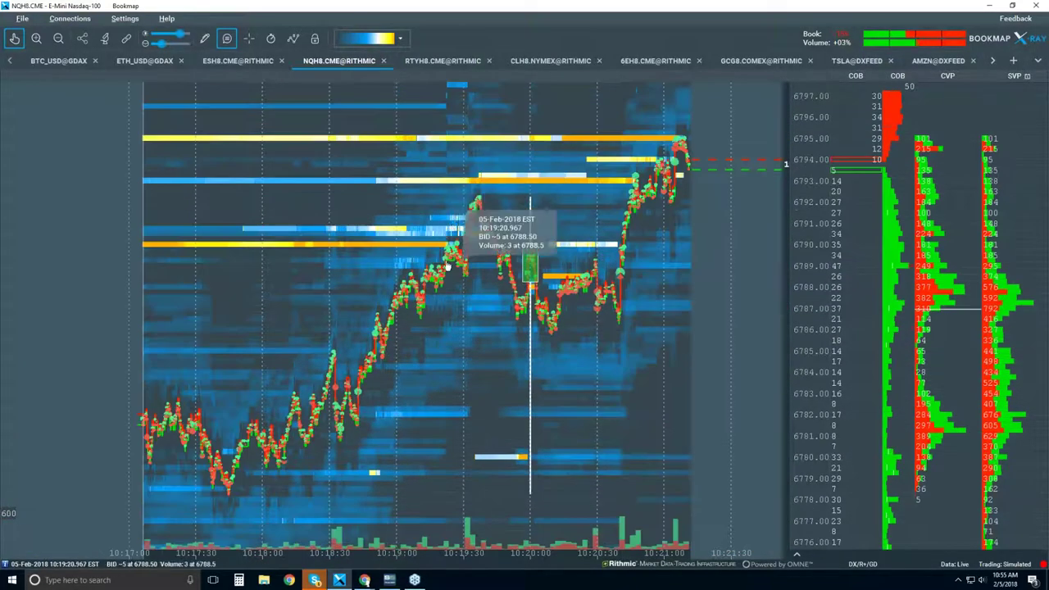
{"action": "scroll", "coordinate": [431, 259], "scroll_direction": "down", "scroll_amount": 3}
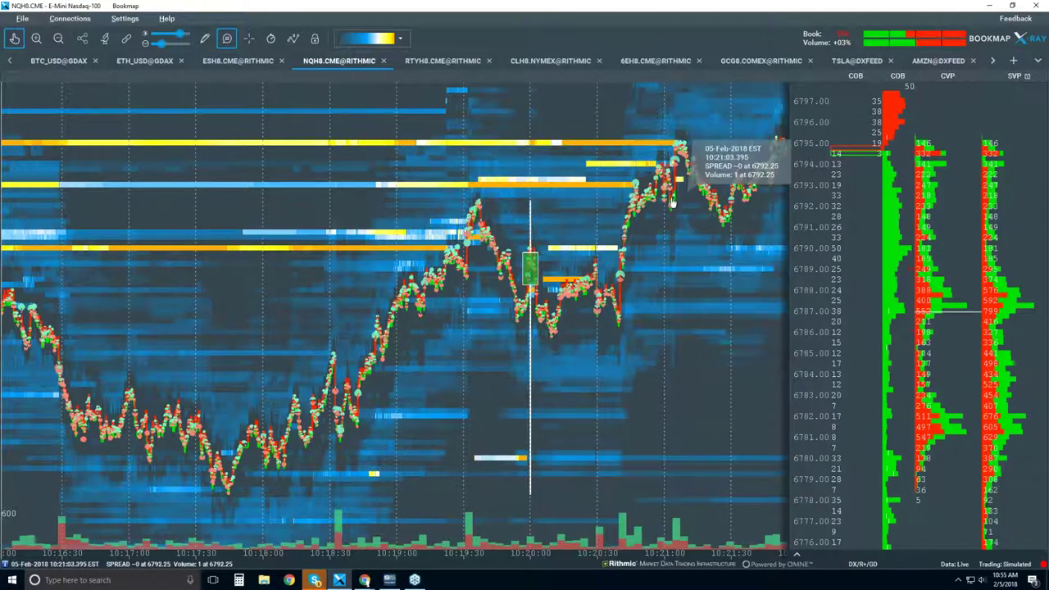
Step: Turn off the data tooltip and bring the NQH8.CME@RITHMIC chart back to the live market
{"action": "left_click_drag", "start_coordinate": [647, 283], "coordinate": [488, 264]}
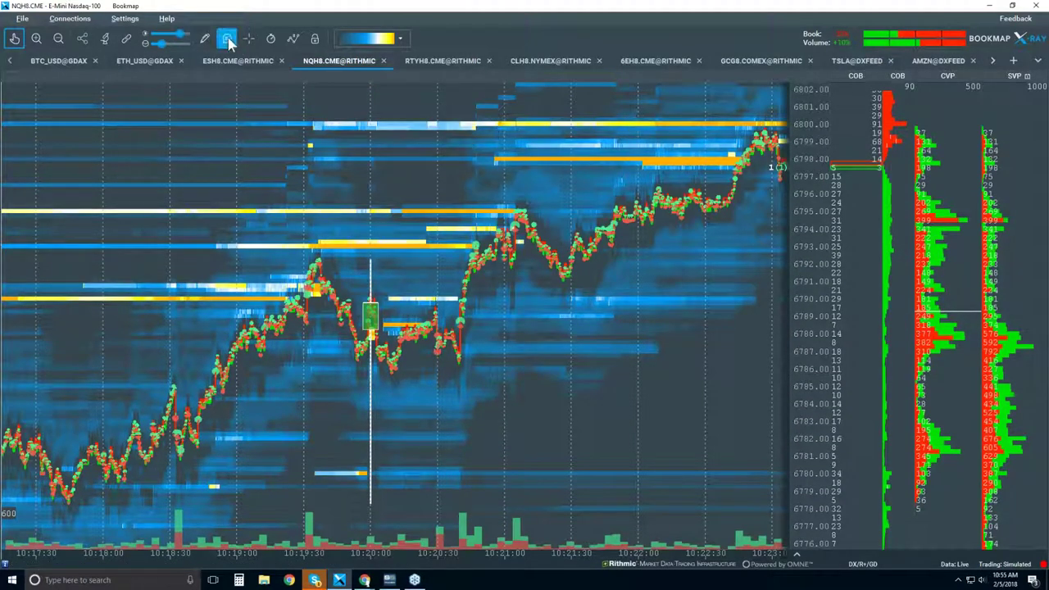
{"action": "left_click_drag", "start_coordinate": [614, 187], "coordinate": [552, 187]}
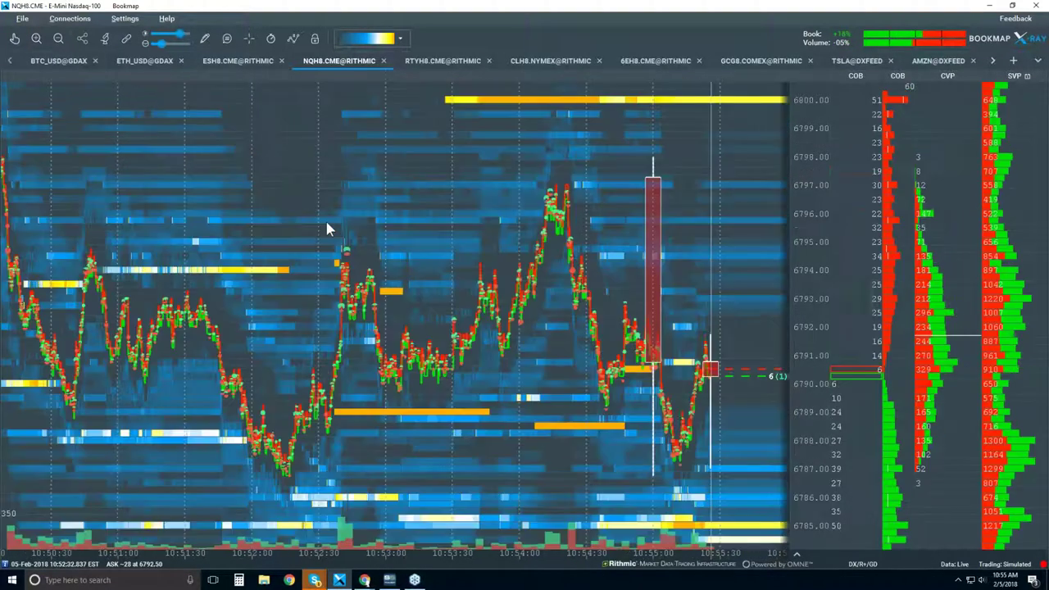
Step: Hide the candlestick bars on the NQH8.CME@RITHMIC chart
{"action": "left_click", "coordinate": [292, 39]}
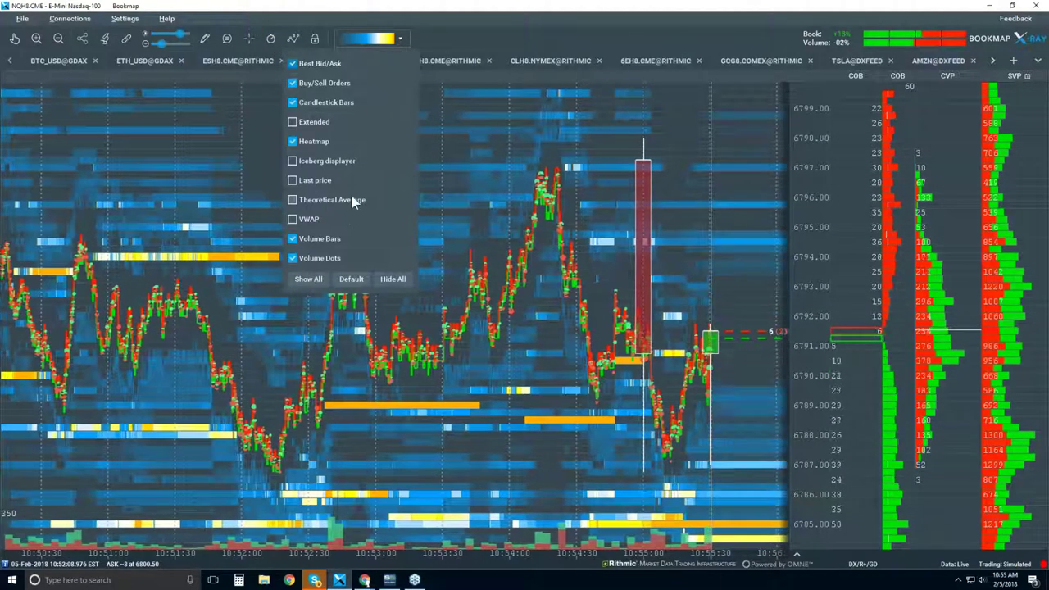
{"action": "left_click", "coordinate": [667, 259]}
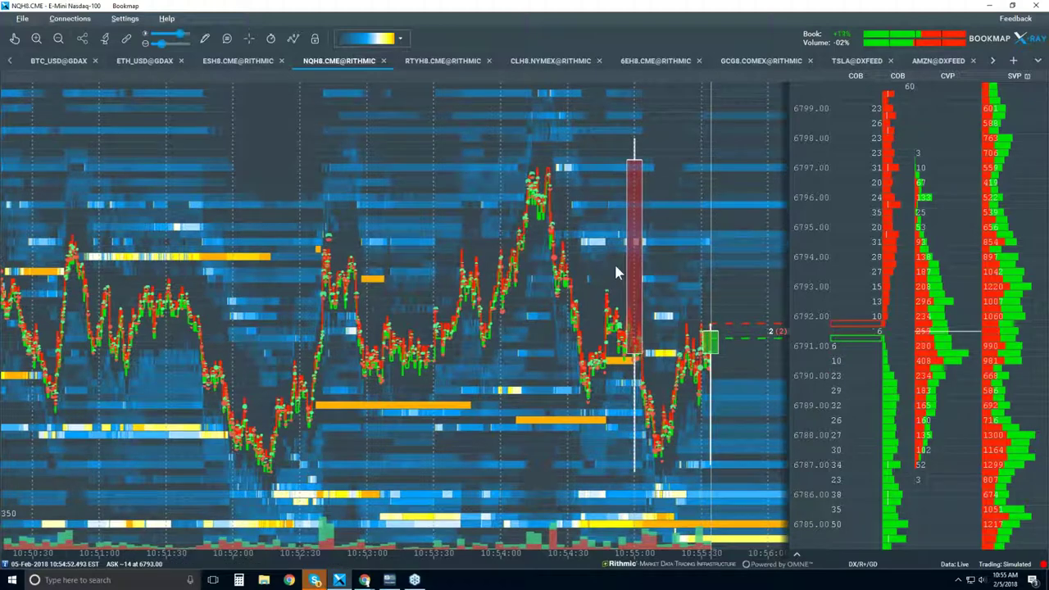
{"action": "scroll", "coordinate": [615, 264], "scroll_direction": "down", "scroll_amount": 1}
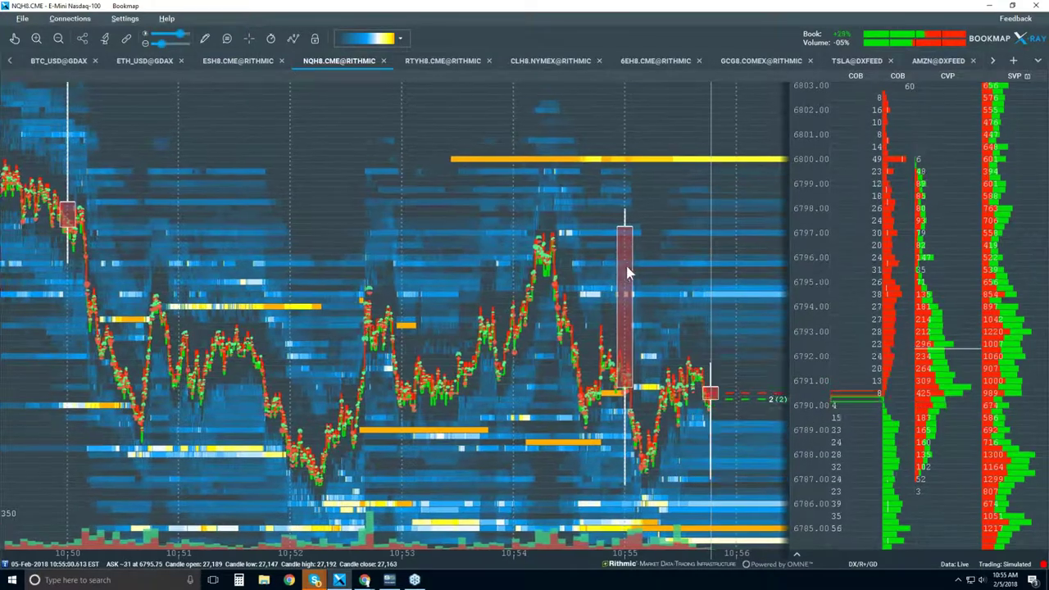
{"action": "left_click", "coordinate": [293, 39]}
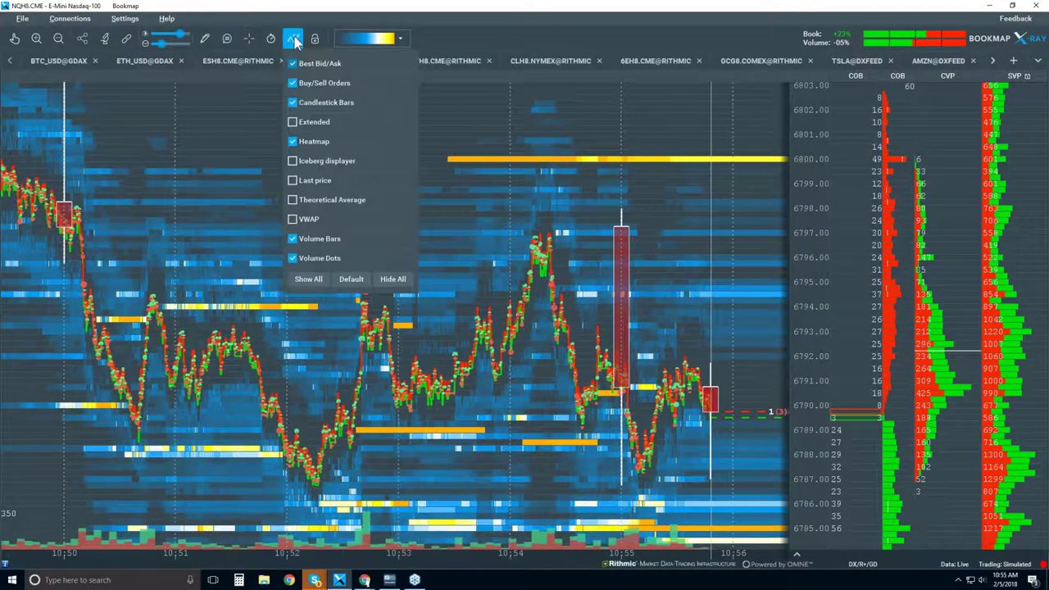
{"action": "left_click", "coordinate": [317, 102]}
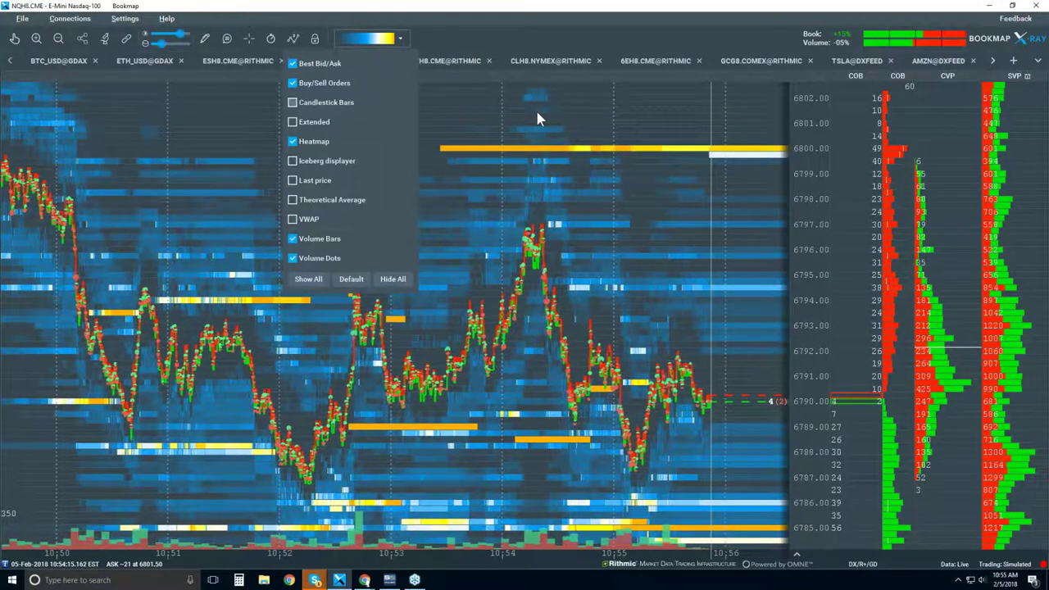
{"action": "left_click", "coordinate": [537, 119]}
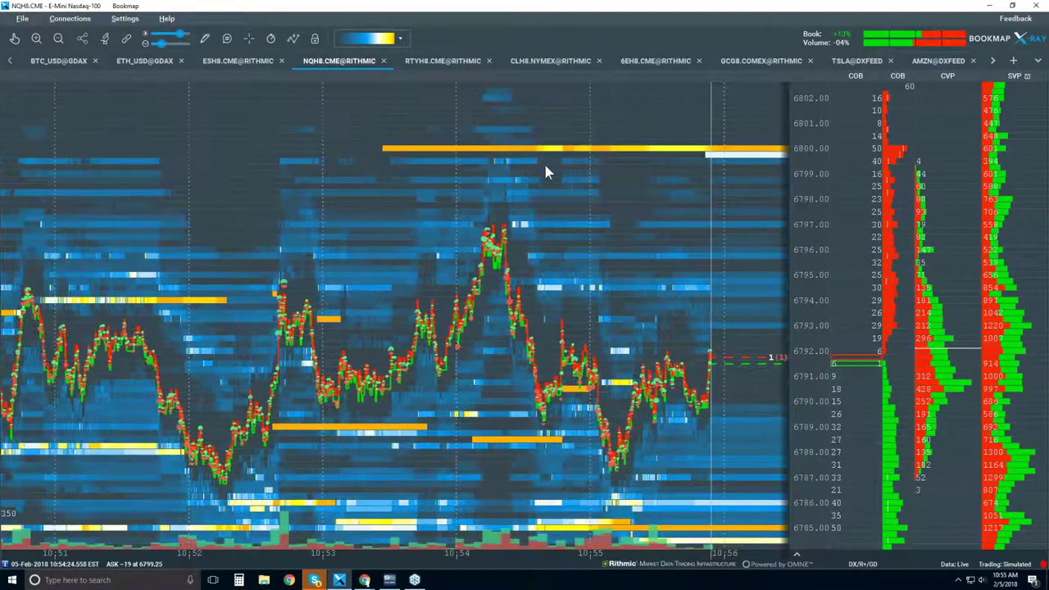
Step: Examine the live price action and order book of the E-Mini Nasdaq-100 over a span of about 90 seconds
{"action": "scroll", "coordinate": [525, 155], "scroll_direction": "up", "scroll_amount": 2}
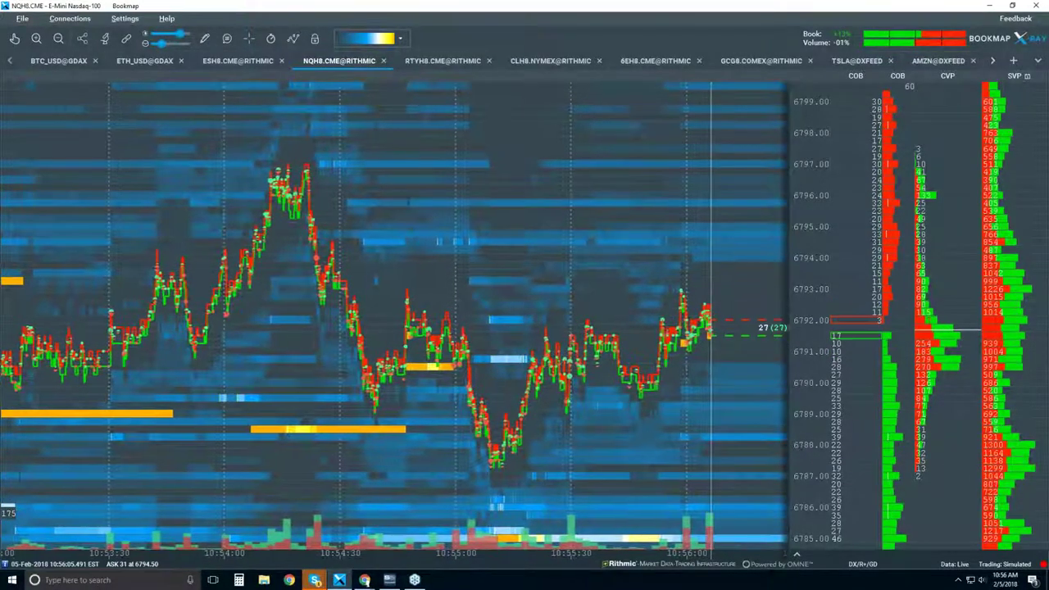
{"action": "scroll", "coordinate": [429, 251], "scroll_direction": "up", "scroll_amount": 5}
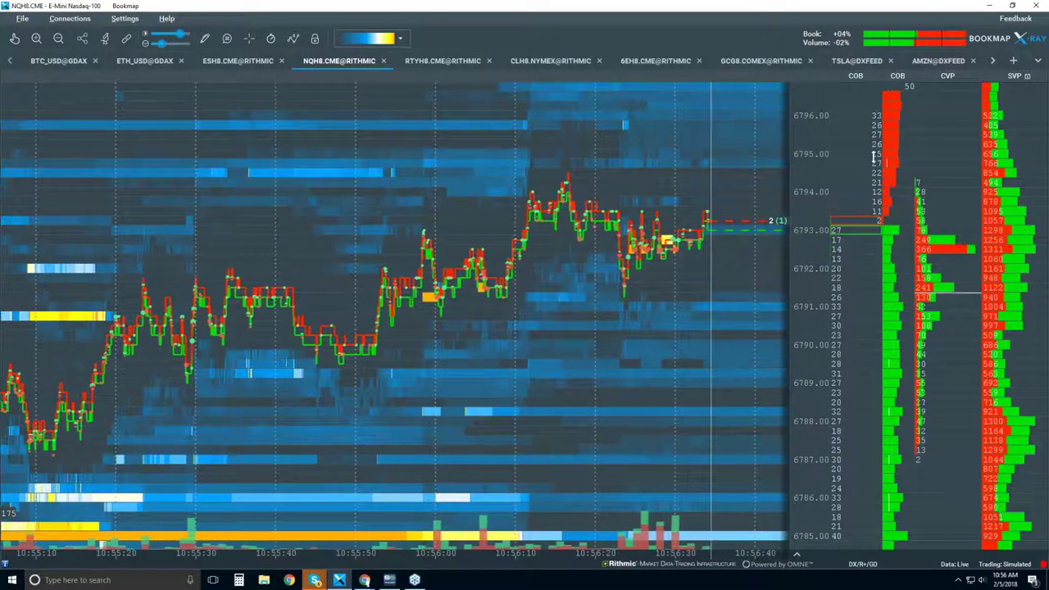
{"action": "scroll", "coordinate": [867, 164], "scroll_direction": "down", "scroll_amount": 2}
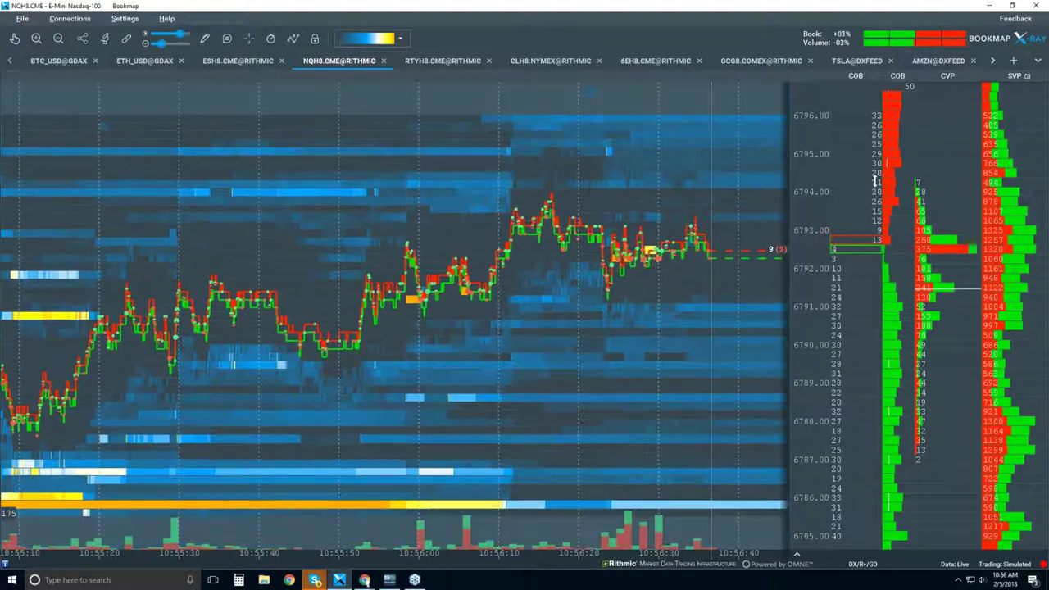
Step: Examine the live price moves and resting liquidity of the E-Mini Nasdaq-100 over several minutes, from about 10:55 to 10:57:50
{"action": "scroll", "coordinate": [876, 188], "scroll_direction": "up", "scroll_amount": 1}
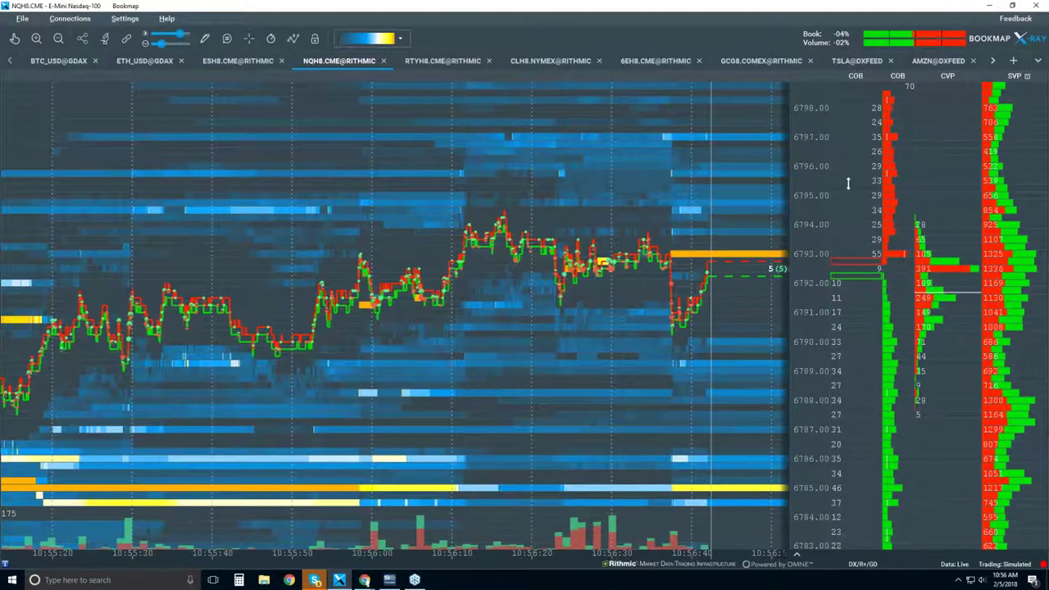
{"action": "scroll", "coordinate": [848, 164], "scroll_direction": "up", "scroll_amount": 2}
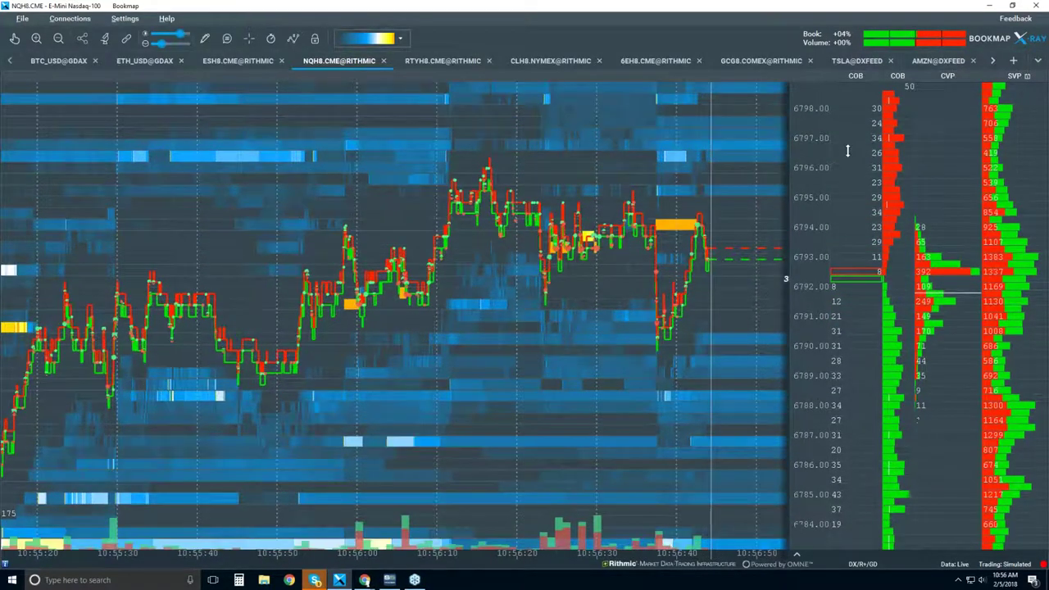
{"action": "scroll", "coordinate": [848, 150], "scroll_direction": "up", "scroll_amount": 2}
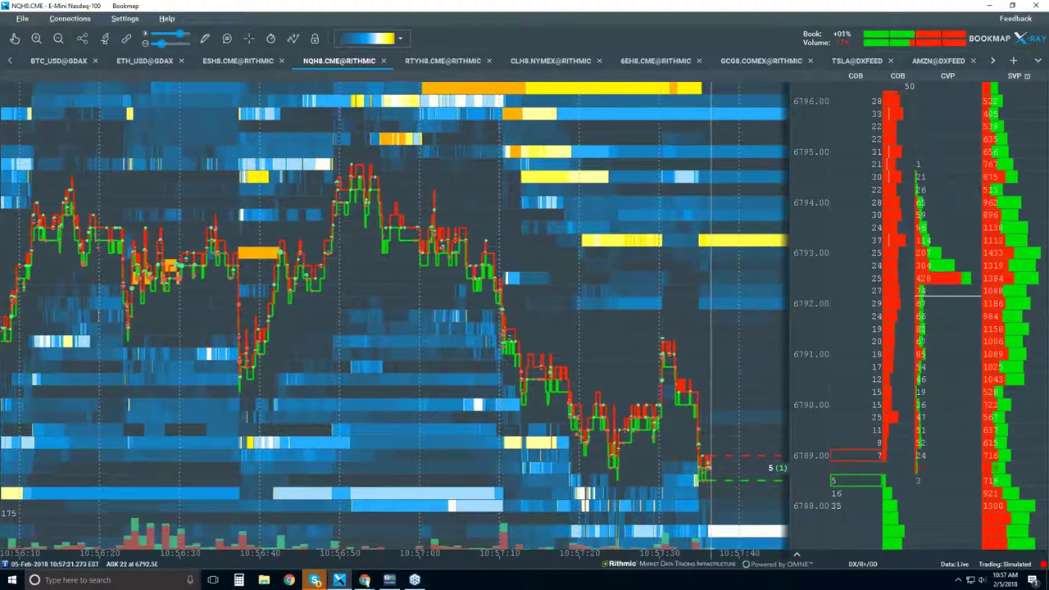
{"action": "scroll", "coordinate": [587, 277], "scroll_direction": "down", "scroll_amount": 5}
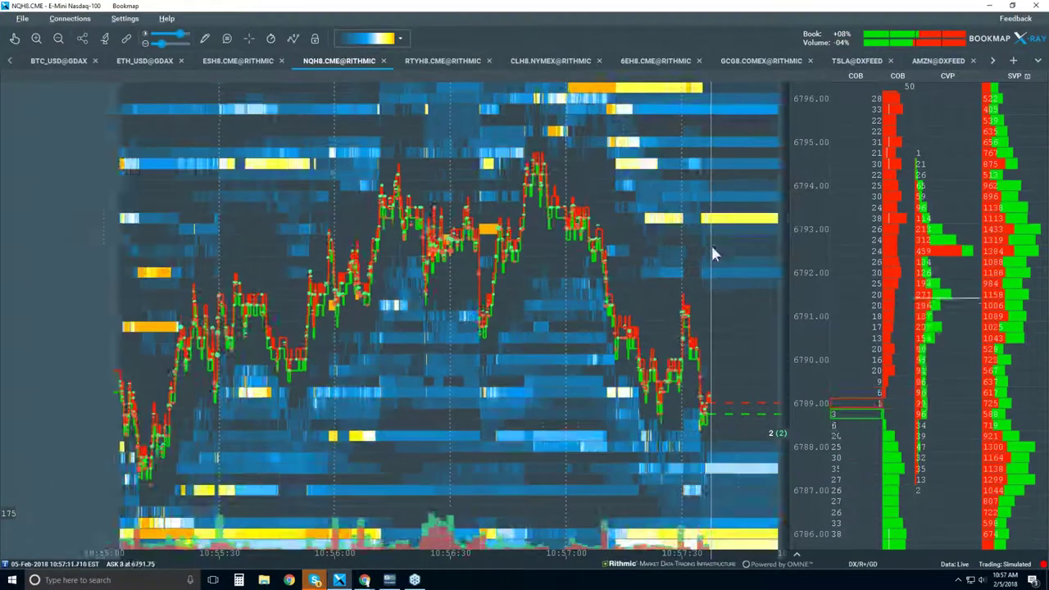
{"action": "scroll", "coordinate": [812, 205], "scroll_direction": "down", "scroll_amount": 3}
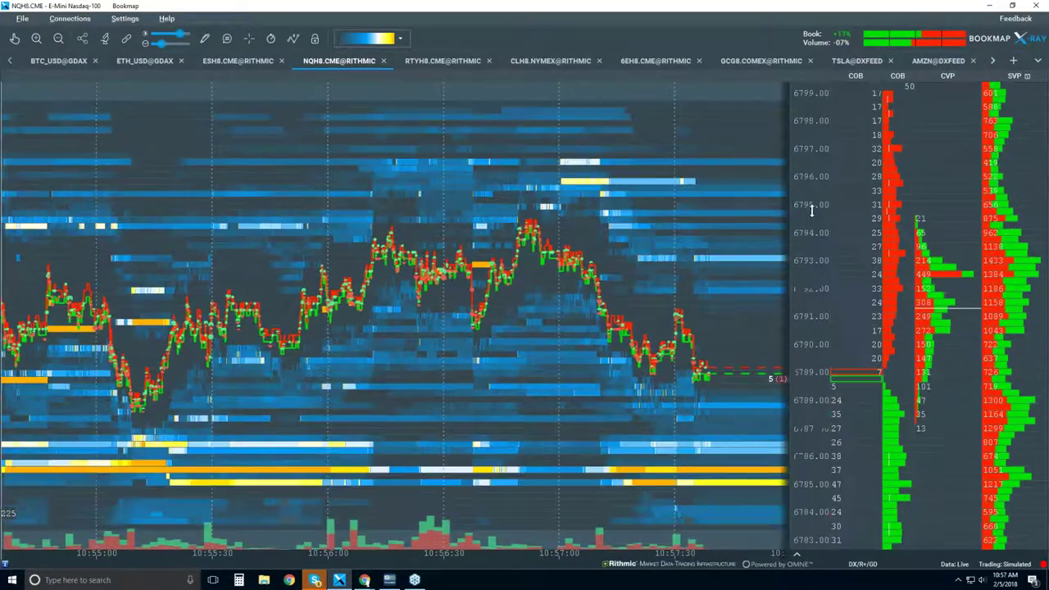
{"action": "scroll", "coordinate": [813, 205], "scroll_direction": "down", "scroll_amount": 1}
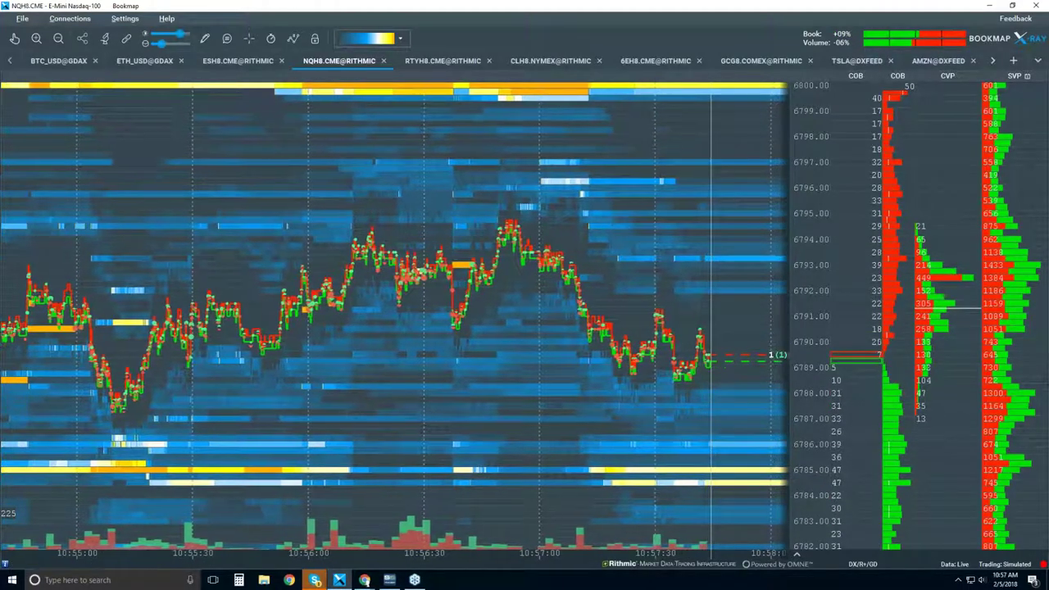
{"action": "scroll", "coordinate": [553, 127], "scroll_direction": "up", "scroll_amount": 3}
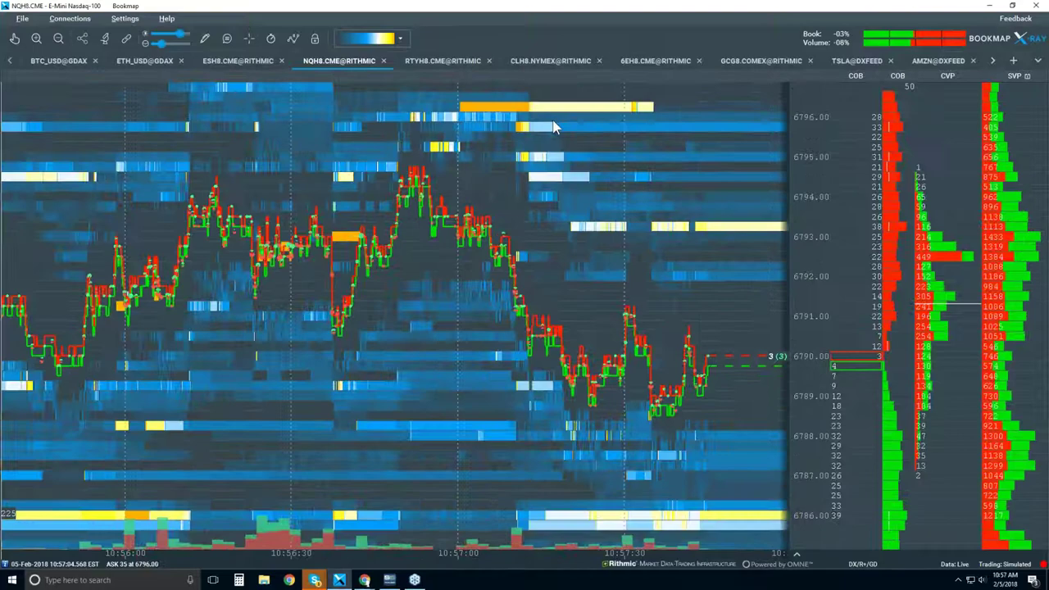
{"action": "scroll", "coordinate": [497, 238], "scroll_direction": "up", "scroll_amount": 1}
{"action": "scroll", "coordinate": [503, 237], "scroll_direction": "down", "scroll_amount": 1}
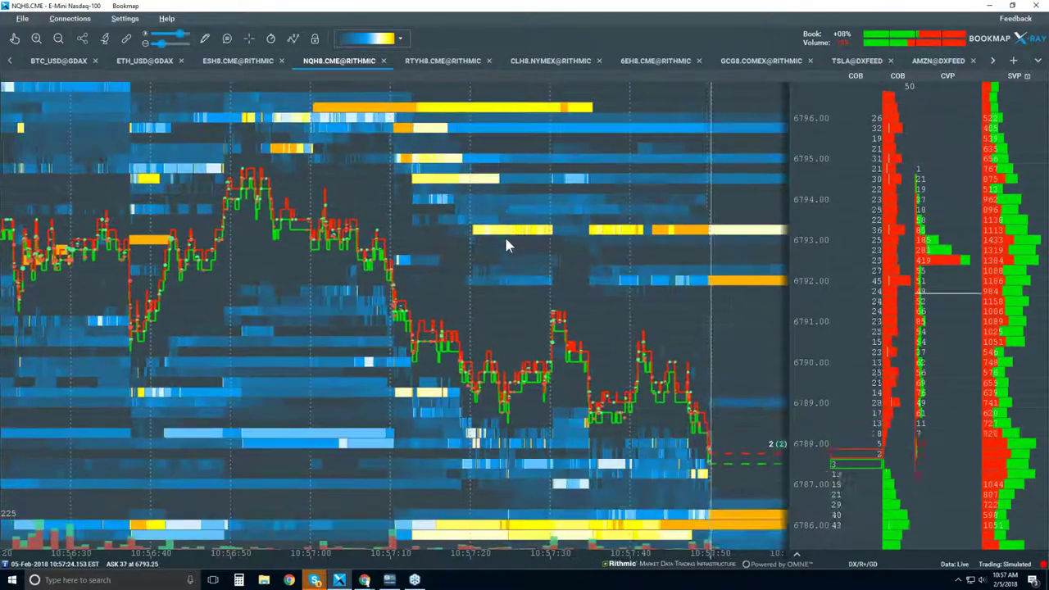
Step: Examine in close-up the sell liquidity placed above the price during the drop between about 10:57:06 and 10:57:18
{"action": "scroll", "coordinate": [410, 158], "scroll_direction": "up", "scroll_amount": 2}
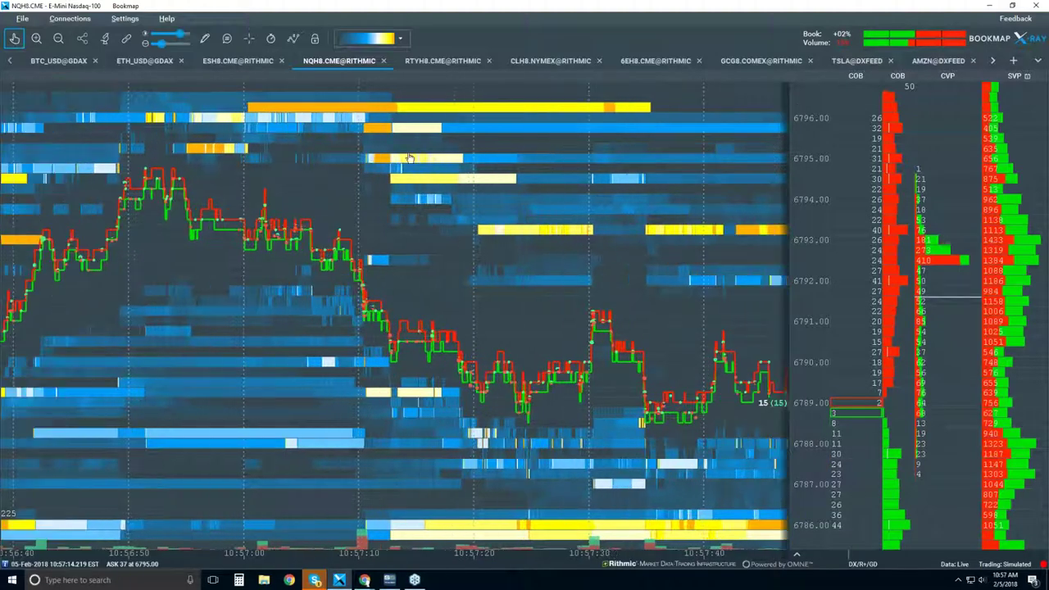
{"action": "scroll", "coordinate": [410, 157], "scroll_direction": "up", "scroll_amount": 3}
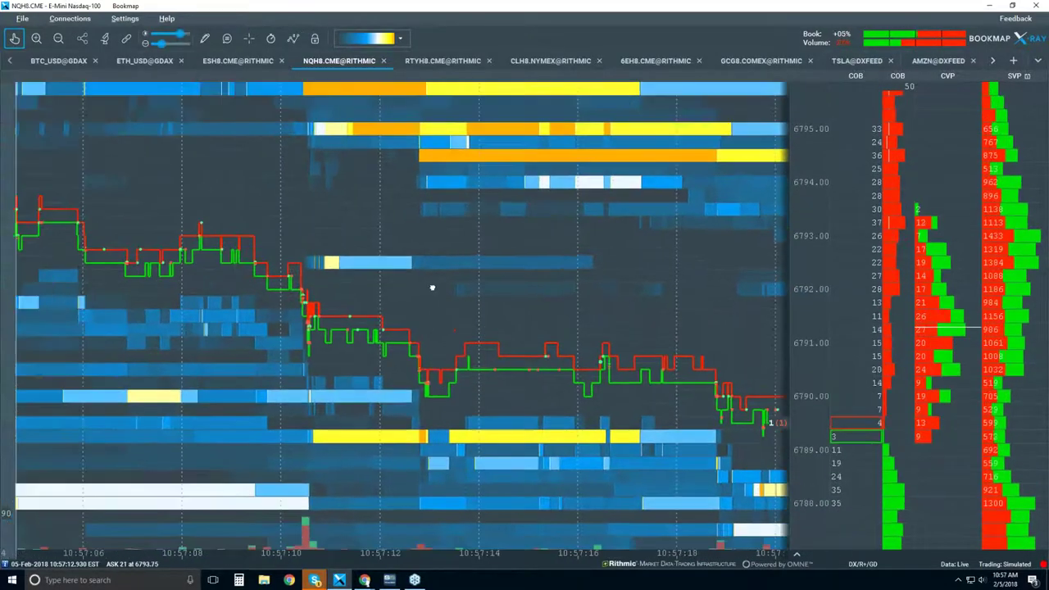
{"action": "scroll", "coordinate": [810, 164], "scroll_direction": "down", "scroll_amount": 1}
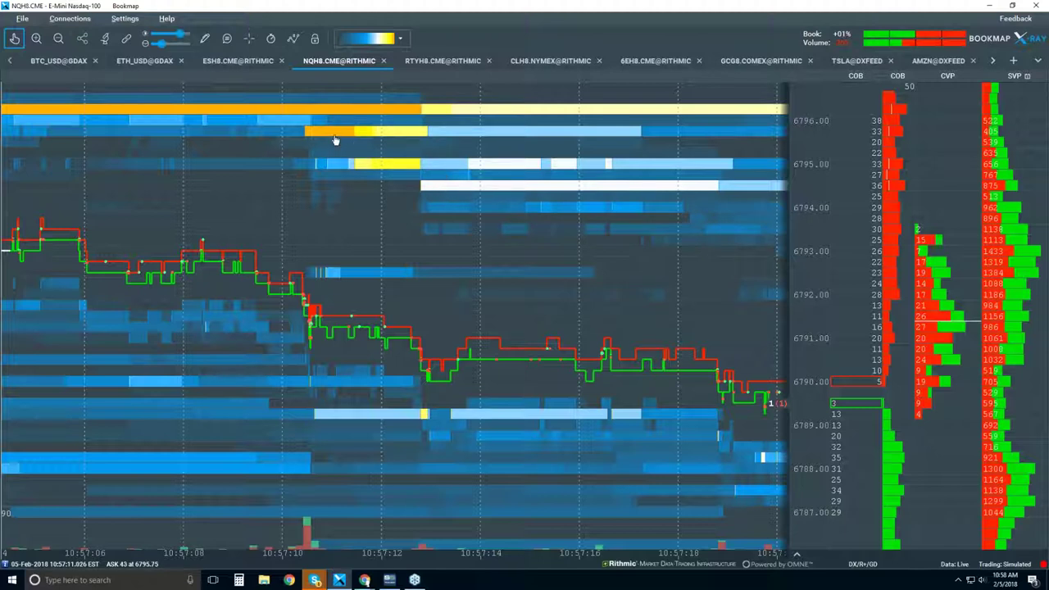
Step: Turn on the crosshair and examine the liquidity levels around 6796.00 over a span of several minutes
{"action": "left_click", "coordinate": [251, 39]}
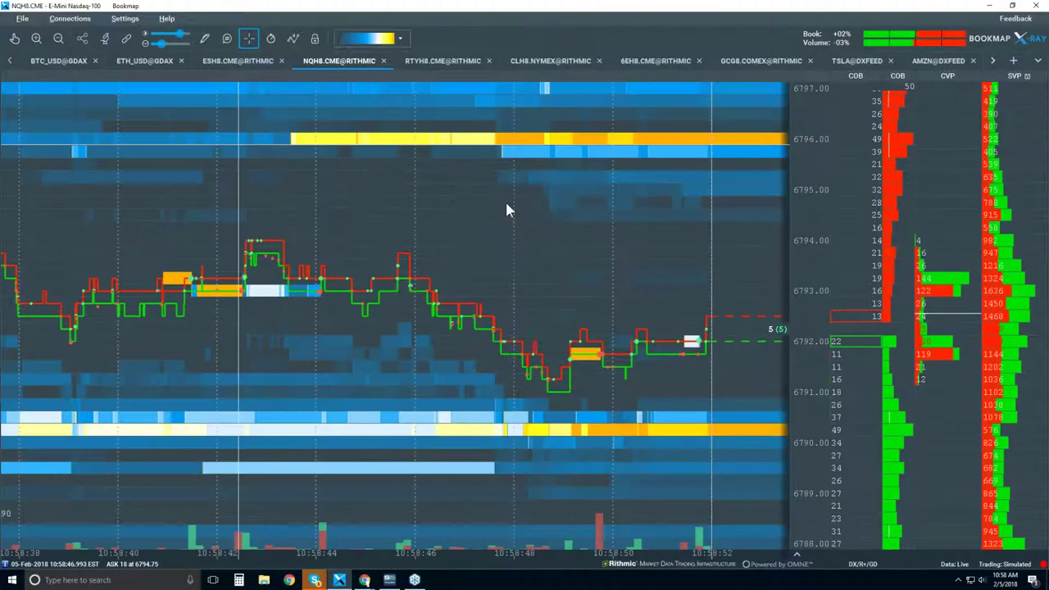
{"action": "scroll", "coordinate": [487, 190], "scroll_direction": "down", "scroll_amount": 5}
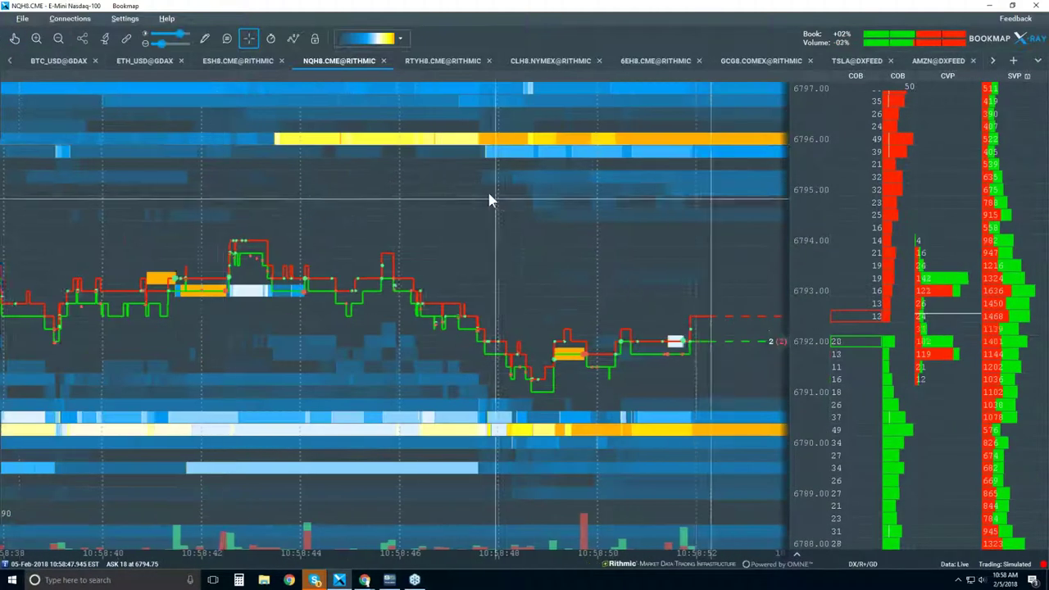
{"action": "scroll", "coordinate": [488, 198], "scroll_direction": "down", "scroll_amount": 5}
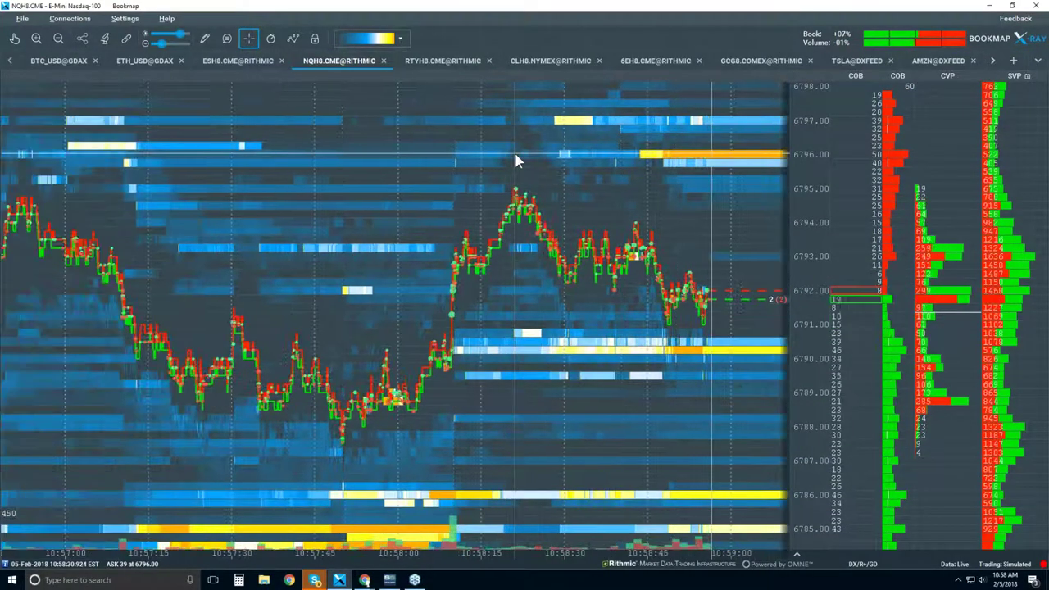
{"action": "scroll", "coordinate": [514, 157], "scroll_direction": "down", "scroll_amount": 2}
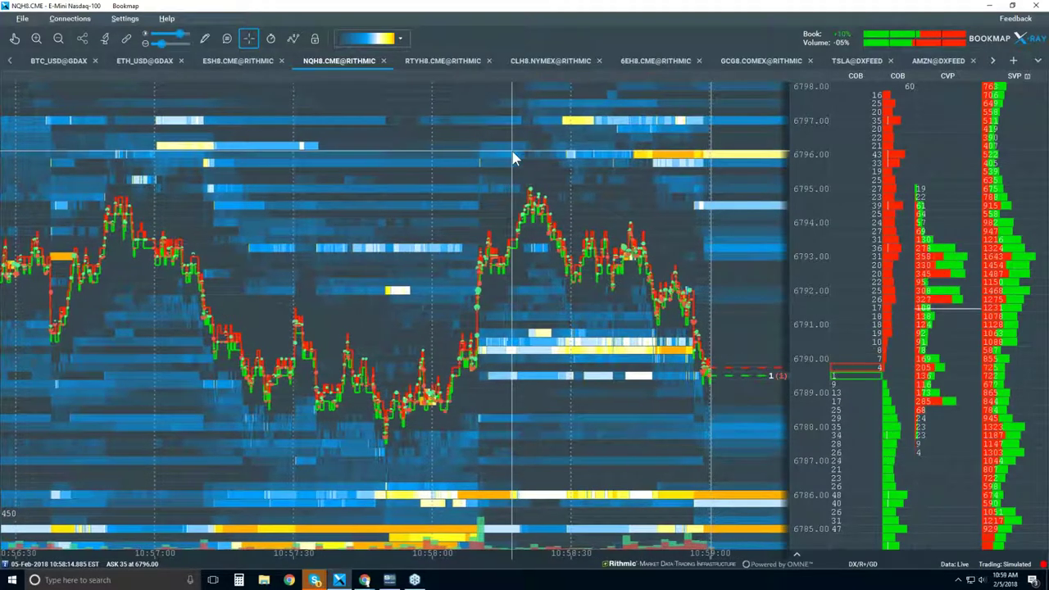
{"action": "scroll", "coordinate": [514, 155], "scroll_direction": "down", "scroll_amount": 2}
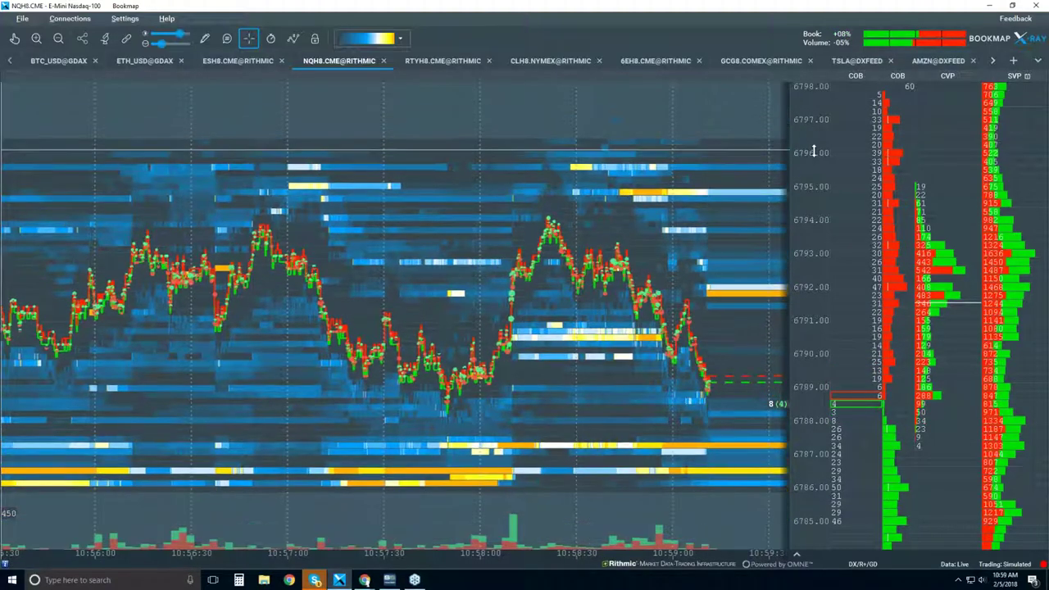
{"action": "scroll", "coordinate": [621, 168], "scroll_direction": "down", "scroll_amount": 2}
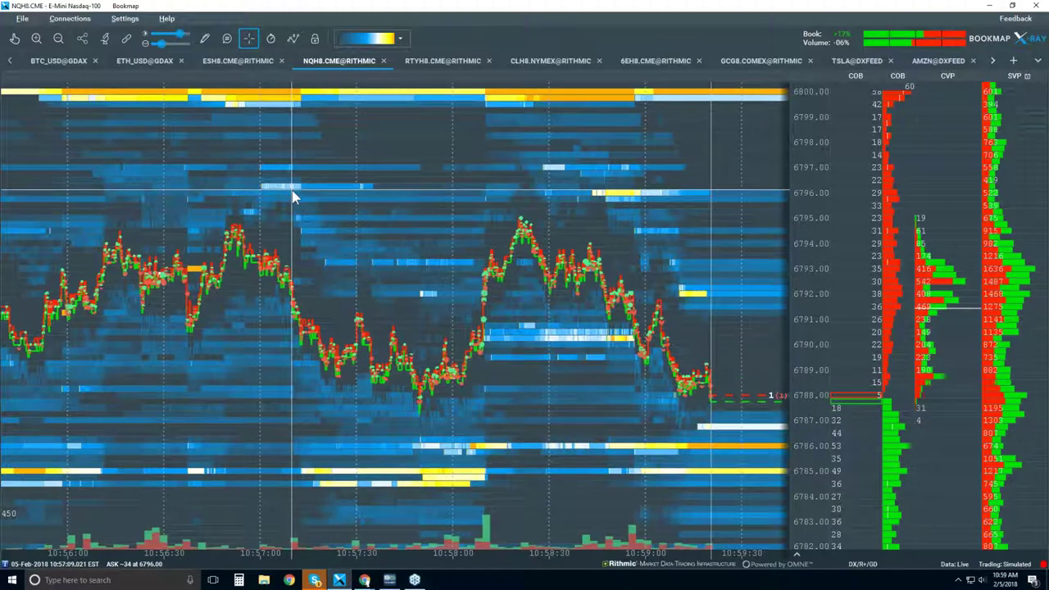
{"action": "scroll", "coordinate": [291, 193], "scroll_direction": "down", "scroll_amount": 3}
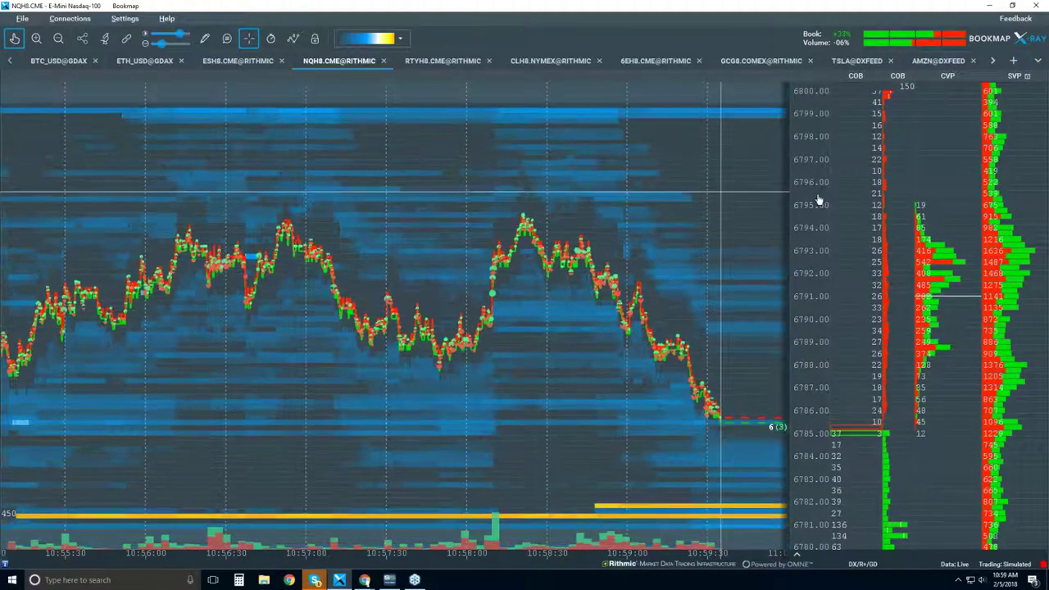
Step: Follow the sell-off towards 6782.00 on the price scale and inspect the order book liquidity around 10:58:30 to 10:59:30
{"action": "left_click_drag", "start_coordinate": [820, 204], "coordinate": [814, 161]}
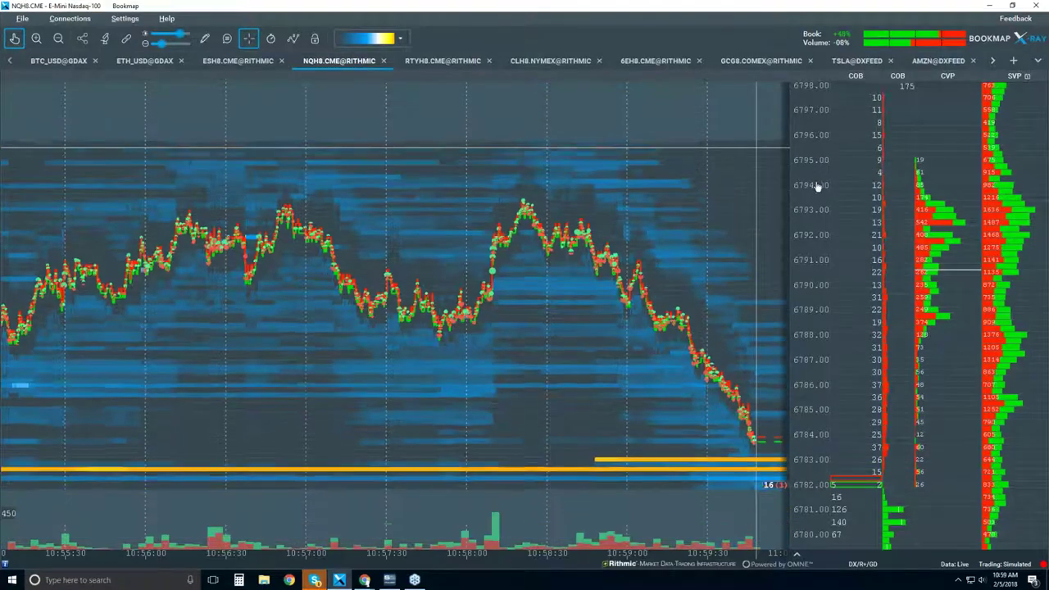
{"action": "left_click_drag", "start_coordinate": [817, 187], "coordinate": [806, 116]}
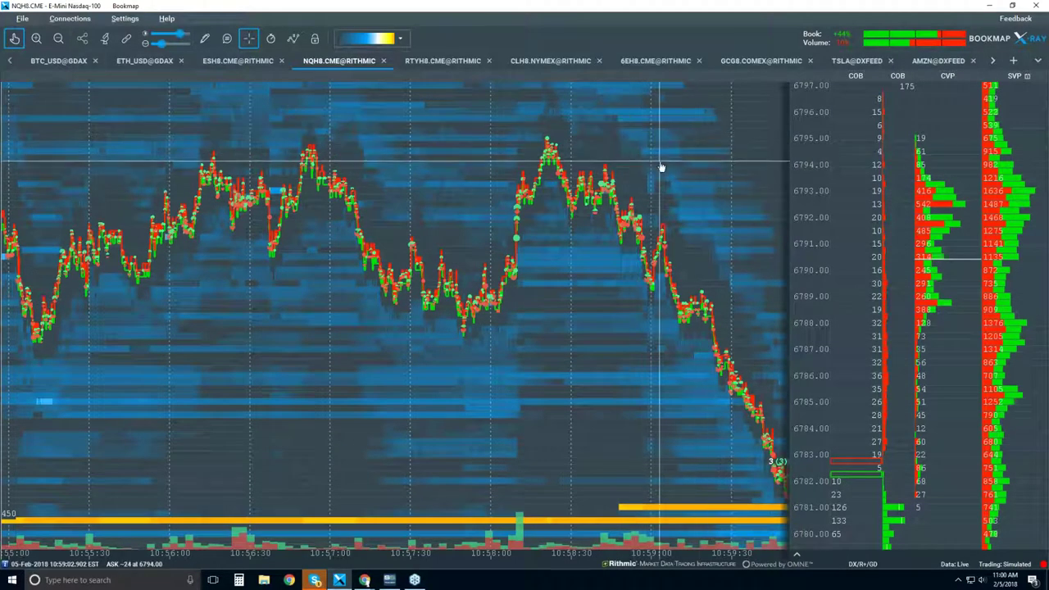
{"action": "scroll", "coordinate": [661, 166], "scroll_direction": "up", "scroll_amount": 2}
{"action": "scroll", "coordinate": [511, 104], "scroll_direction": "up", "scroll_amount": 1}
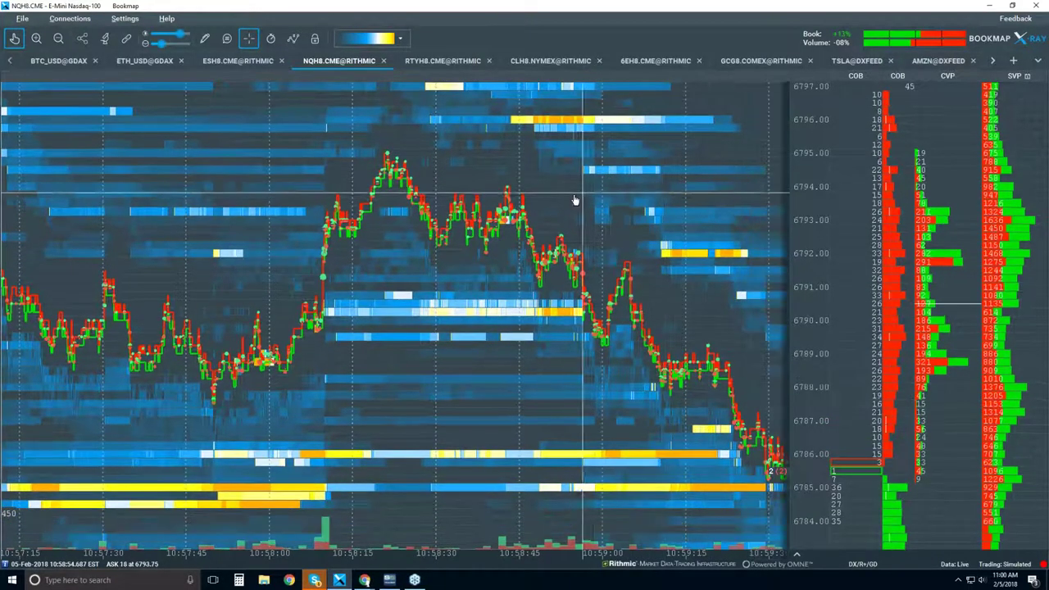
Step: Widen the chart's time range to review the market history from about 10:15 to 11:00
{"action": "scroll", "coordinate": [473, 304], "scroll_direction": "down", "scroll_amount": 4}
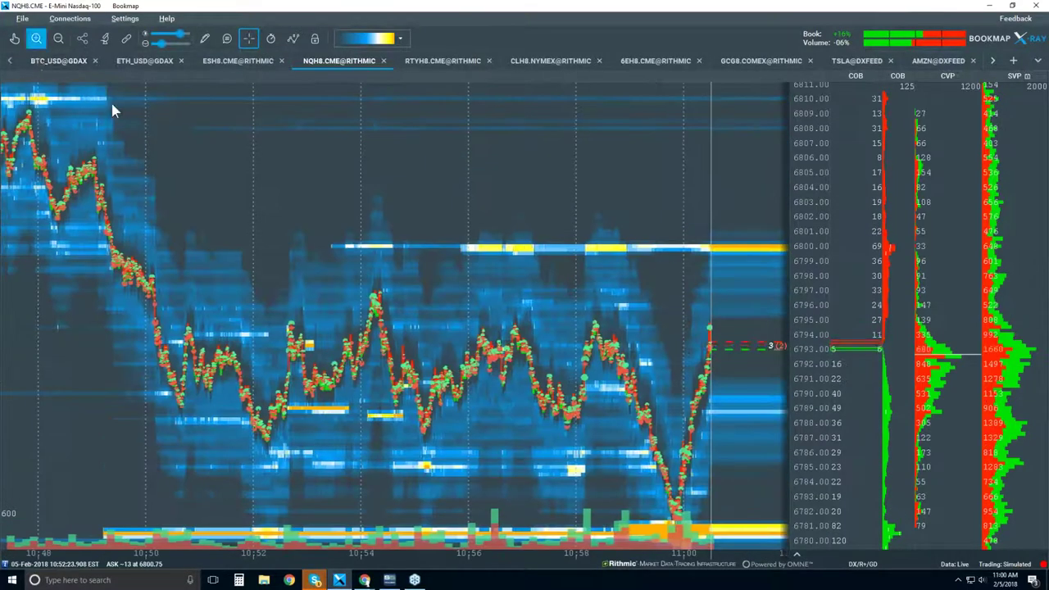
{"action": "scroll", "coordinate": [390, 284], "scroll_direction": "down", "scroll_amount": 3}
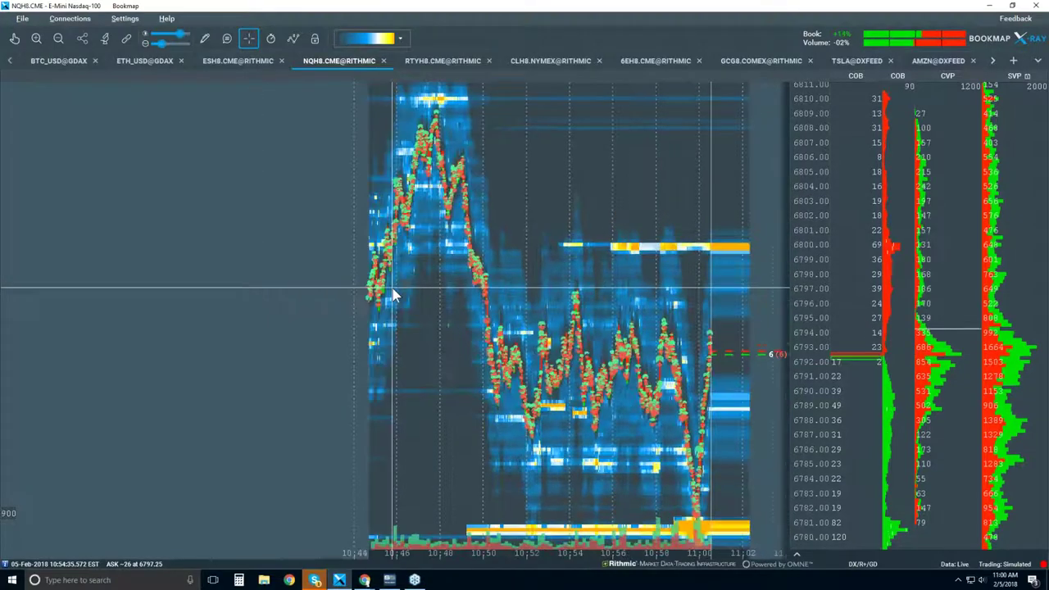
{"action": "scroll", "coordinate": [393, 295], "scroll_direction": "down", "scroll_amount": 2}
{"action": "scroll", "coordinate": [361, 193], "scroll_direction": "down", "scroll_amount": 3}
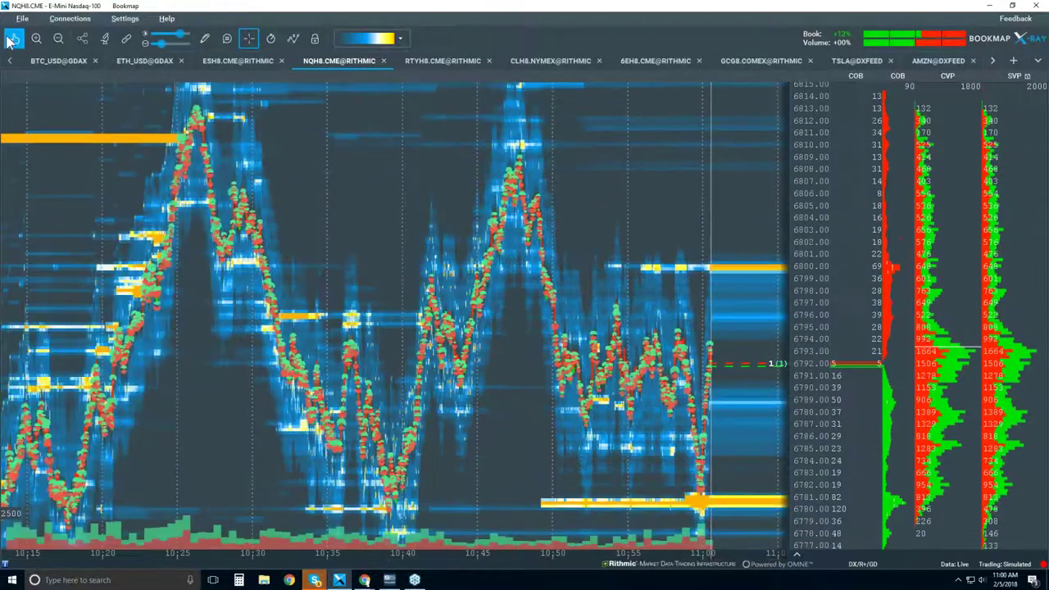
Step: Examine the rally between about 10:21 and 10:26 at several levels of detail, and bring the chart back to the live market
{"action": "scroll", "coordinate": [111, 337], "scroll_direction": "up", "scroll_amount": 5}
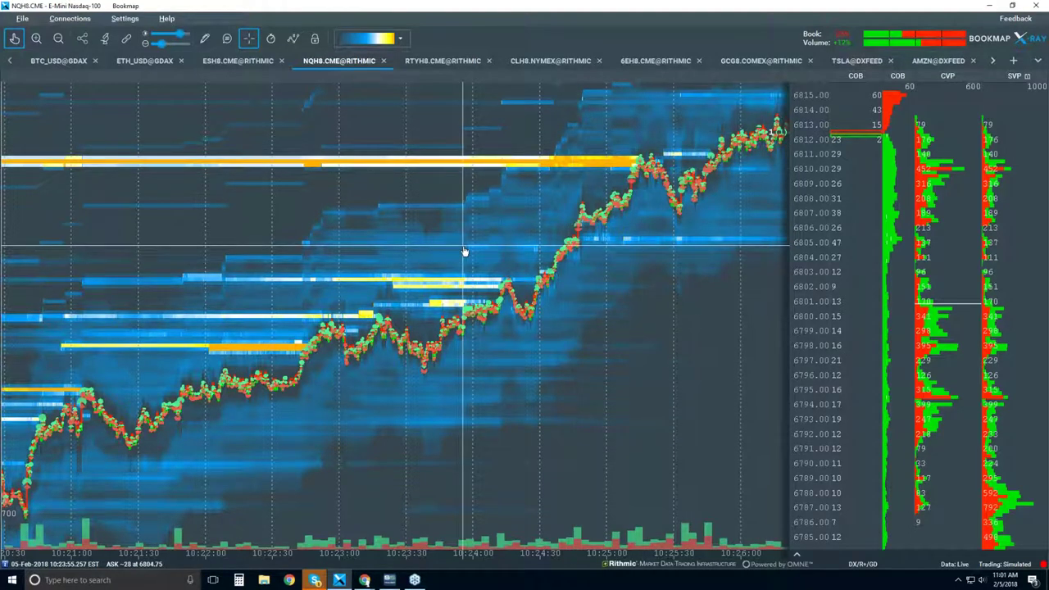
{"action": "left_click", "coordinate": [14, 38]}
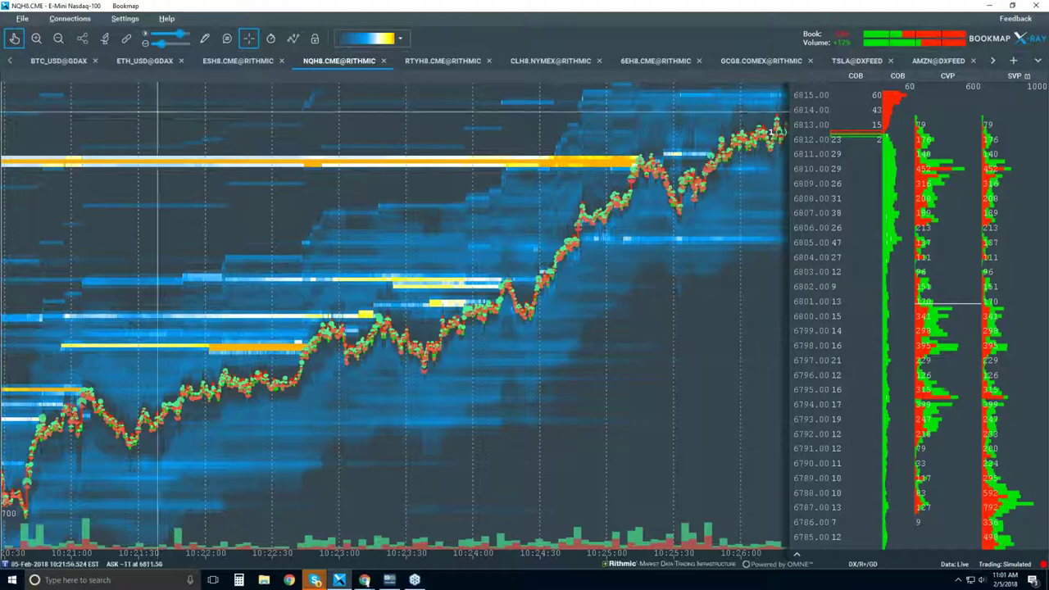
{"action": "scroll", "coordinate": [481, 236], "scroll_direction": "up", "scroll_amount": 3}
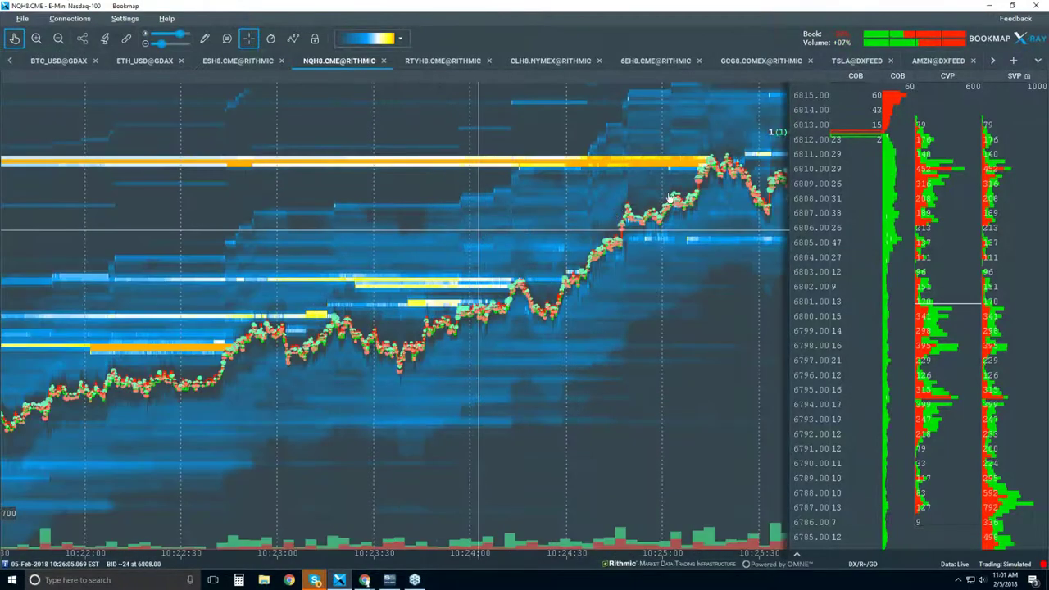
{"action": "scroll", "coordinate": [672, 200], "scroll_direction": "up", "scroll_amount": 5}
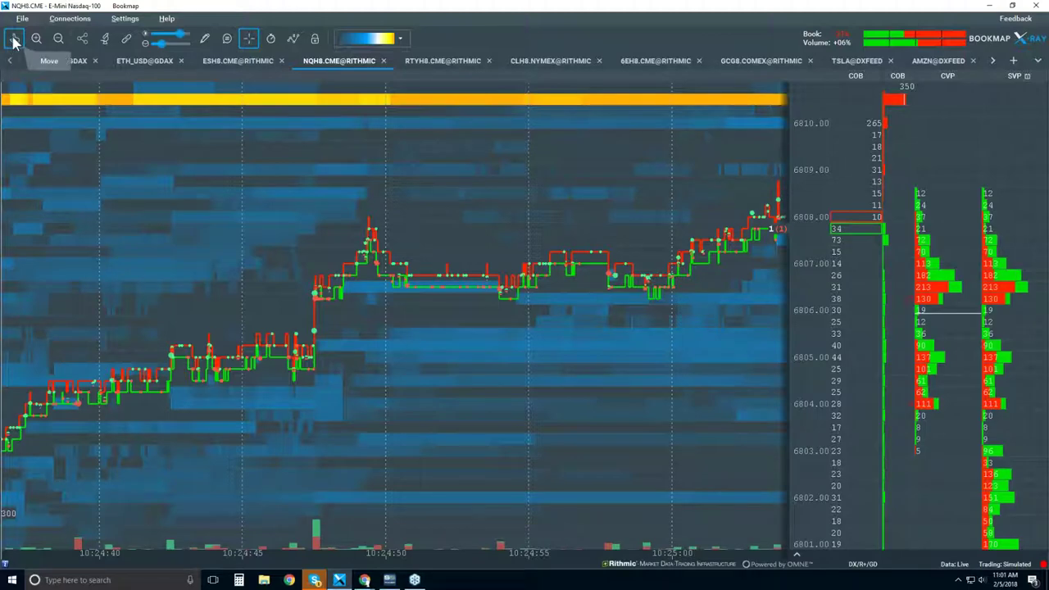
{"action": "scroll", "coordinate": [583, 180], "scroll_direction": "up", "scroll_amount": 8}
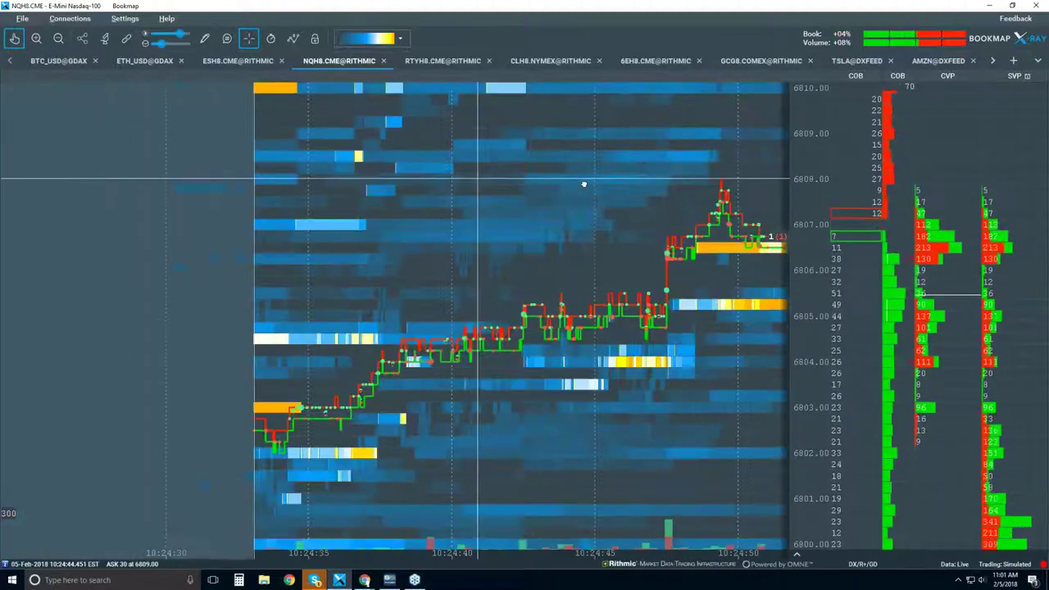
{"action": "scroll", "coordinate": [446, 291], "scroll_direction": "down", "scroll_amount": 10}
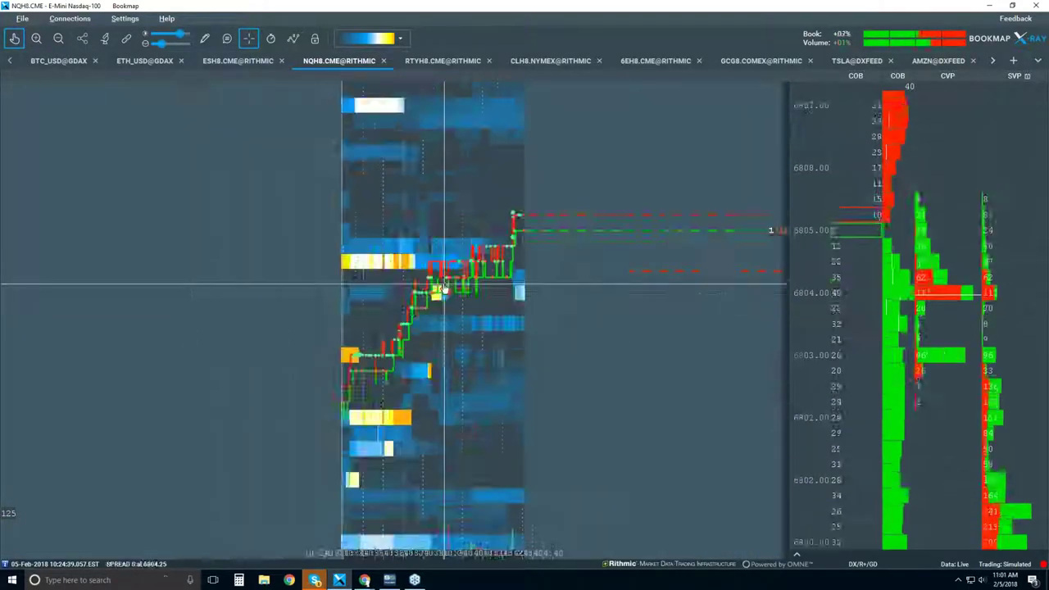
{"action": "scroll", "coordinate": [384, 225], "scroll_direction": "down", "scroll_amount": 5}
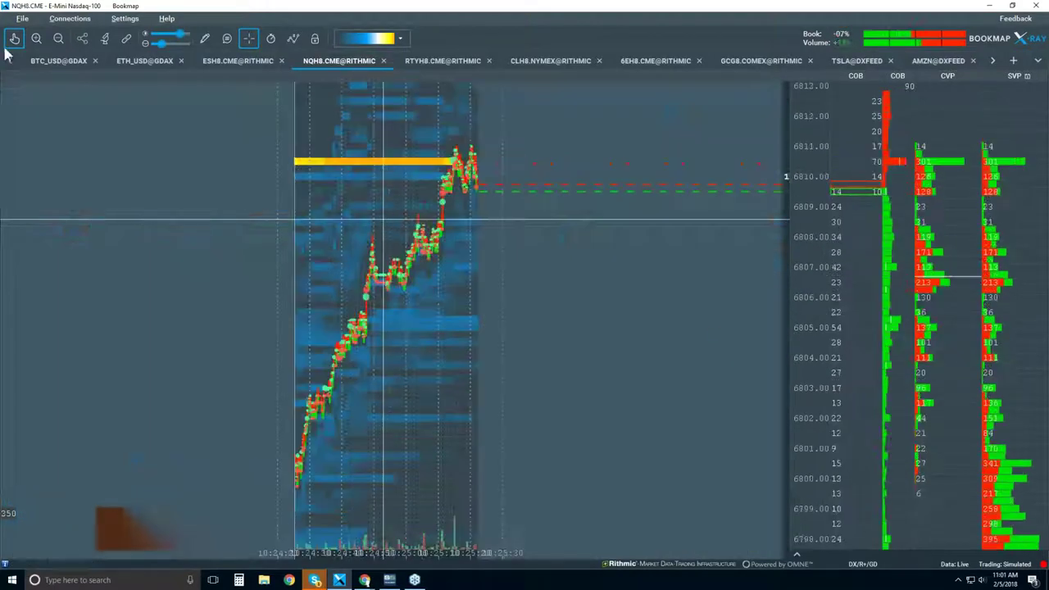
{"action": "left_click", "coordinate": [14, 39]}
{"action": "left_click", "coordinate": [14, 38]}
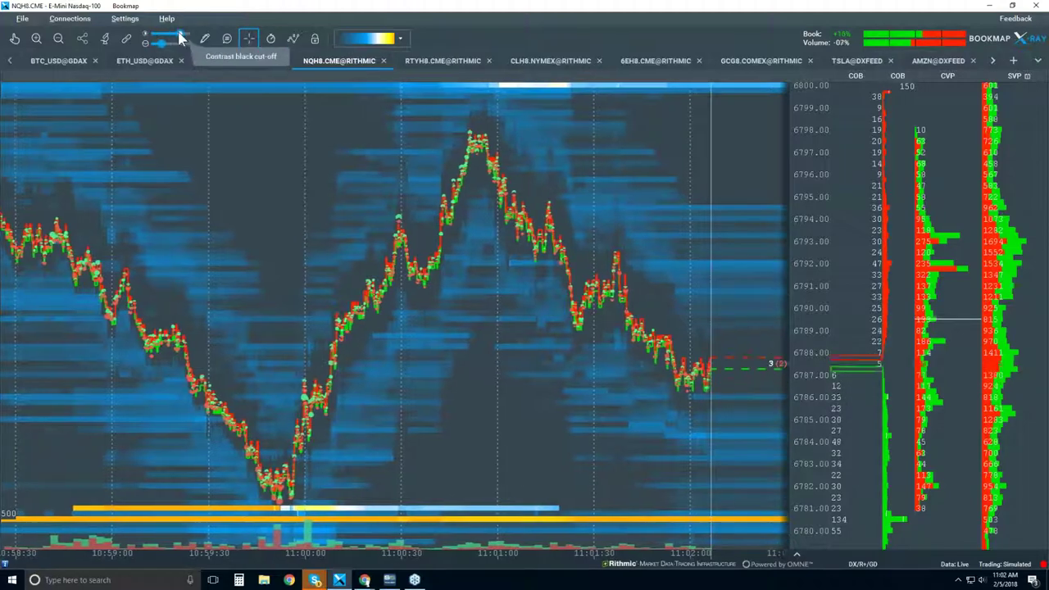
Step: Set the heatmap's lower cut-off to about 50% and its upper cut-off to about 98% in the studies configuration
{"action": "left_click", "coordinate": [144, 33]}
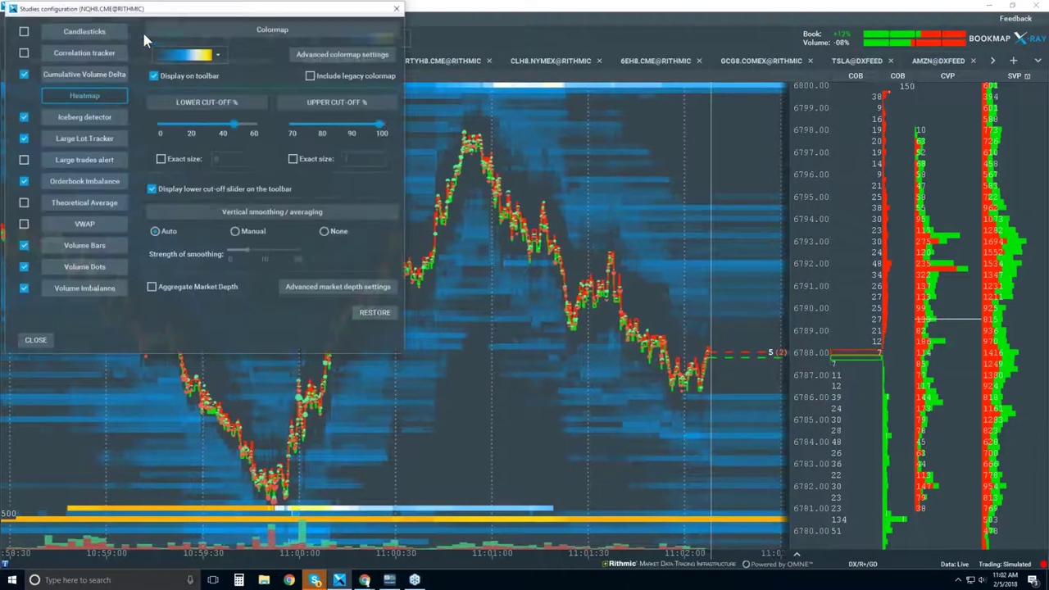
{"action": "left_click_drag", "start_coordinate": [159, 13], "coordinate": [184, 27]}
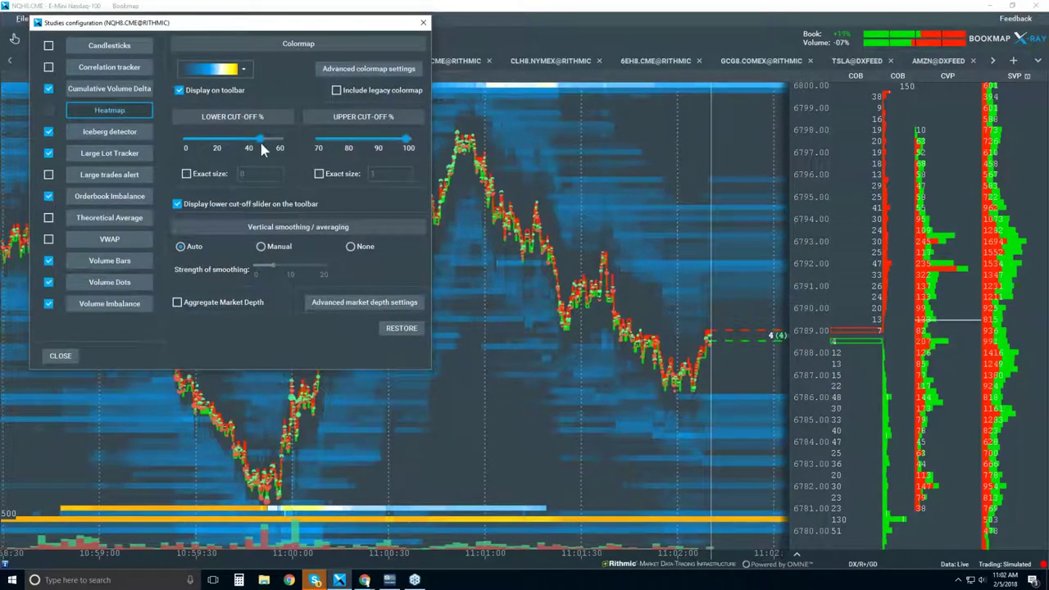
{"action": "left_click_drag", "start_coordinate": [243, 143], "coordinate": [266, 139]}
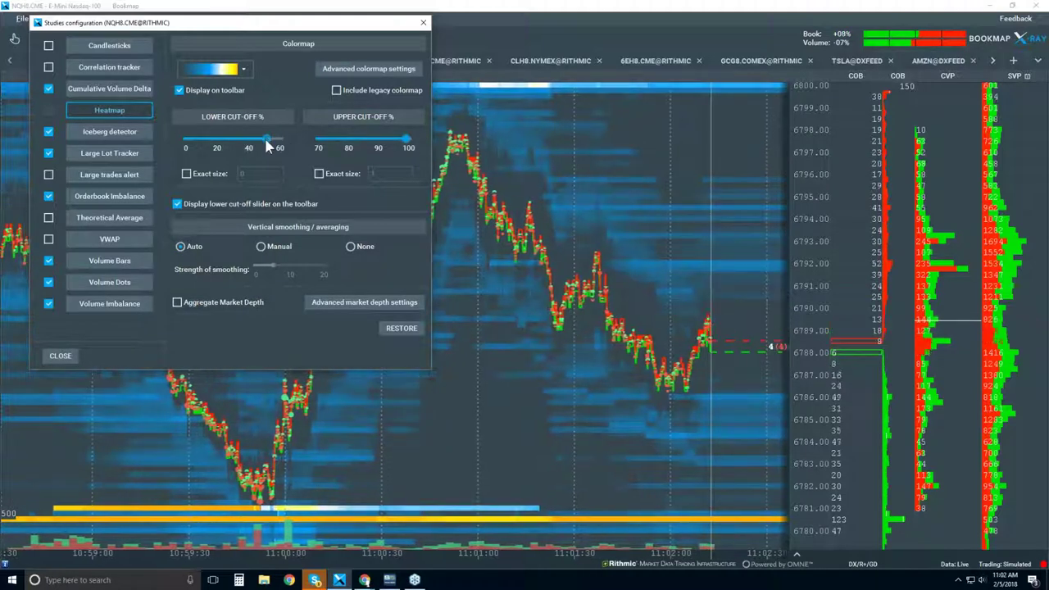
{"action": "mouse_move", "coordinate": [407, 140]}
{"action": "left_mouse_down"}
{"action": "mouse_move", "coordinate": [392, 142]}
{"action": "mouse_move", "coordinate": [403, 139]}
{"action": "left_mouse_up"}
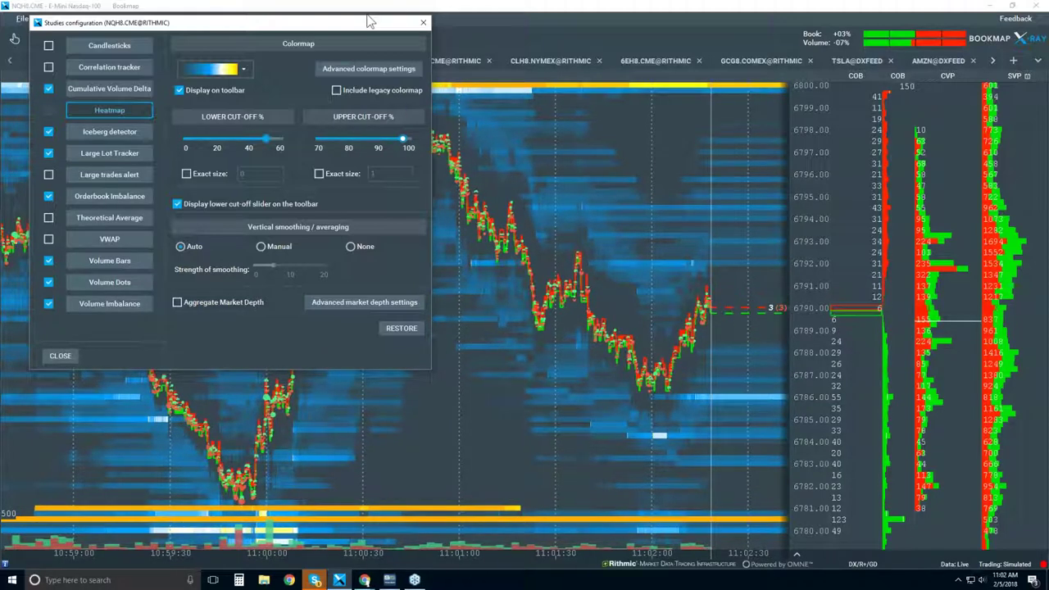
{"action": "left_click", "coordinate": [423, 22]}
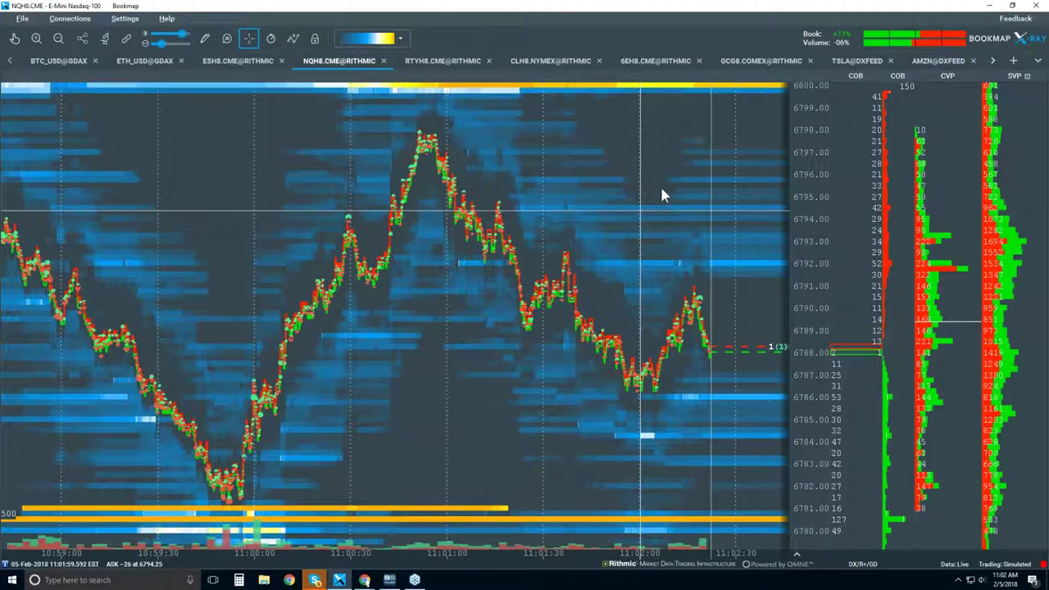